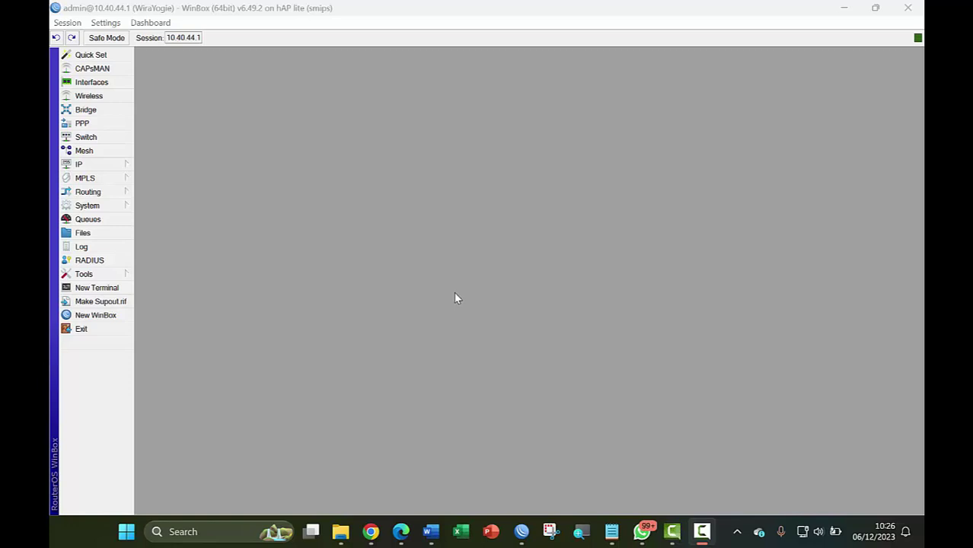
Open the router's Interface List showing its six interfaces and move it upper left
{"action": "left_click", "coordinate": [85, 11]}
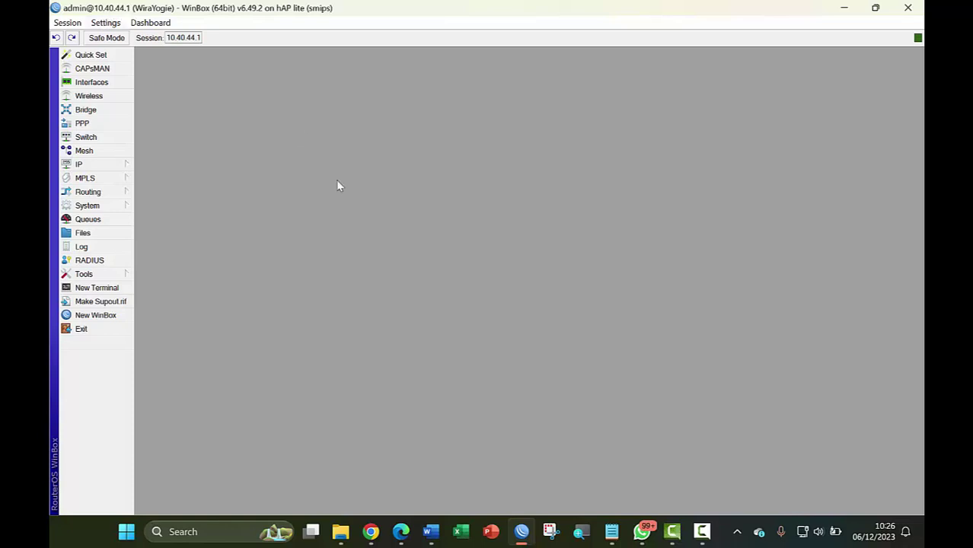
{"action": "left_click", "coordinate": [118, 83]}
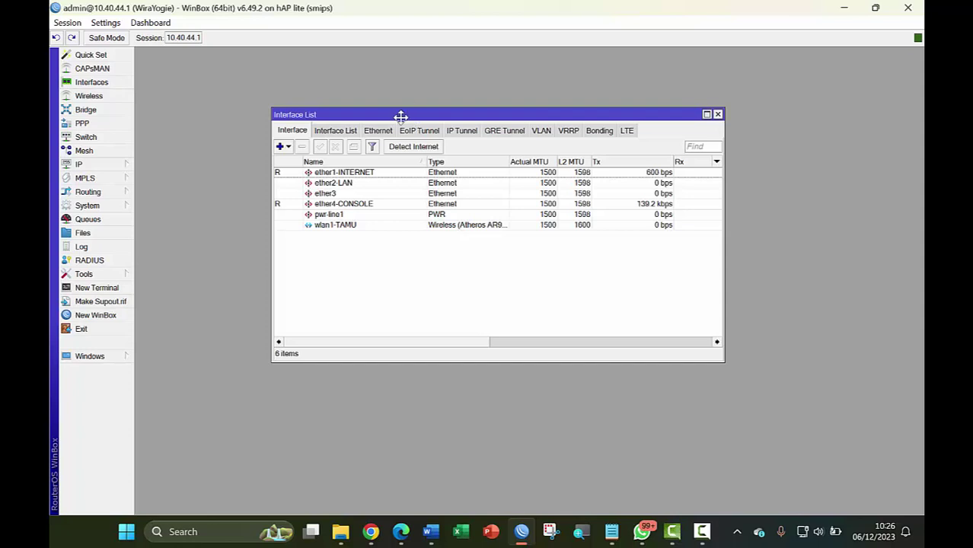
{"action": "left_click_drag", "start_coordinate": [414, 116], "coordinate": [309, 80]}
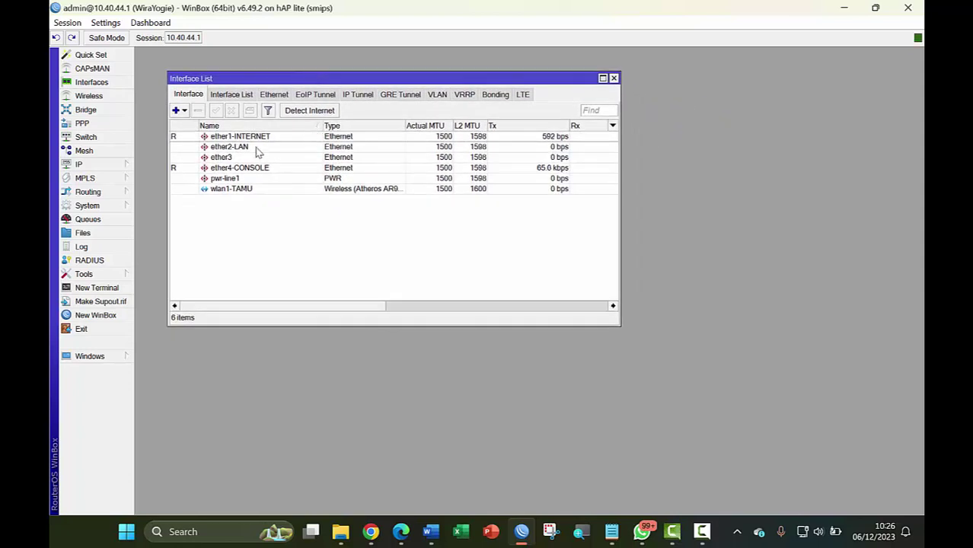
Open the DHCP Client list and widen IP Address to show ether1-INTERNET at 192.168.103.76/24
{"action": "left_click", "coordinate": [105, 167]}
{"action": "left_click", "coordinate": [181, 221]}
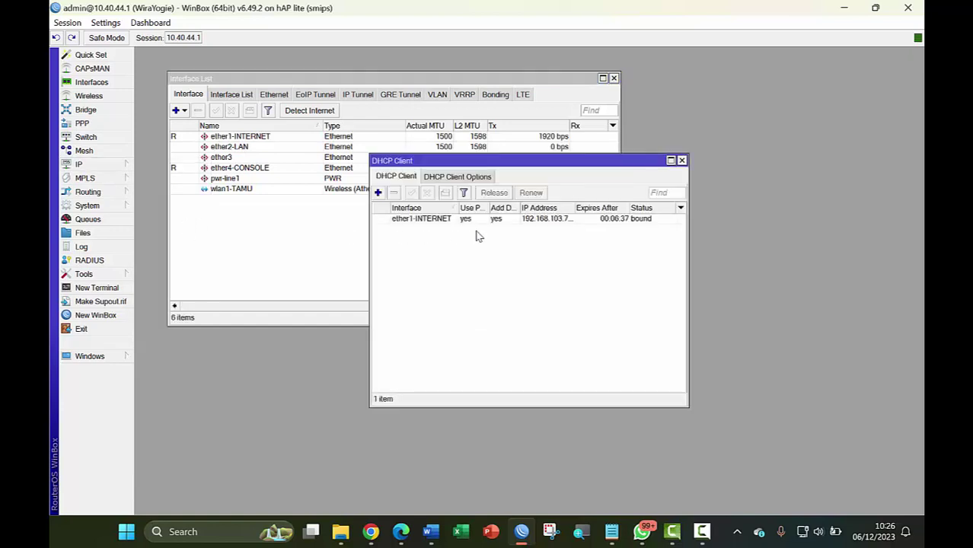
{"action": "left_click_drag", "start_coordinate": [565, 173], "coordinate": [626, 232]}
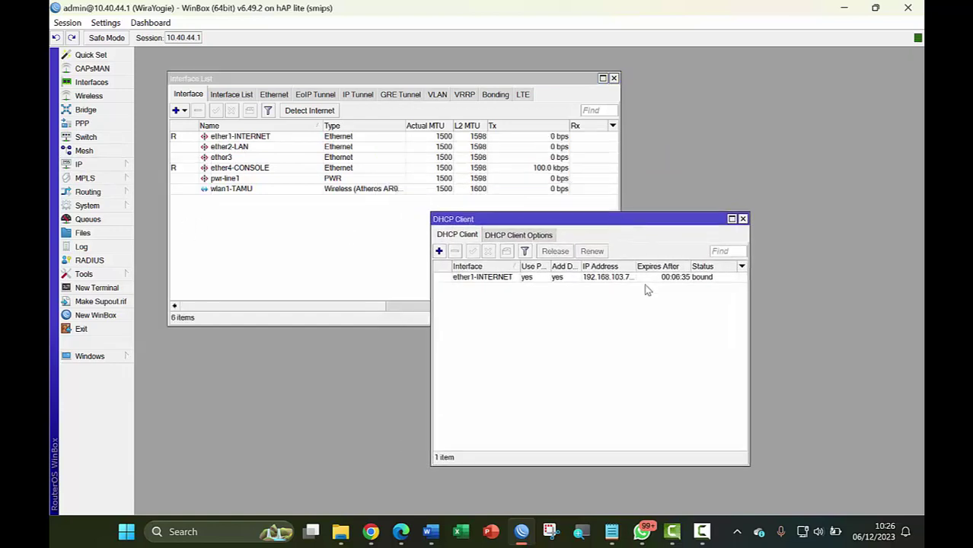
{"action": "double_click", "coordinate": [637, 267]}
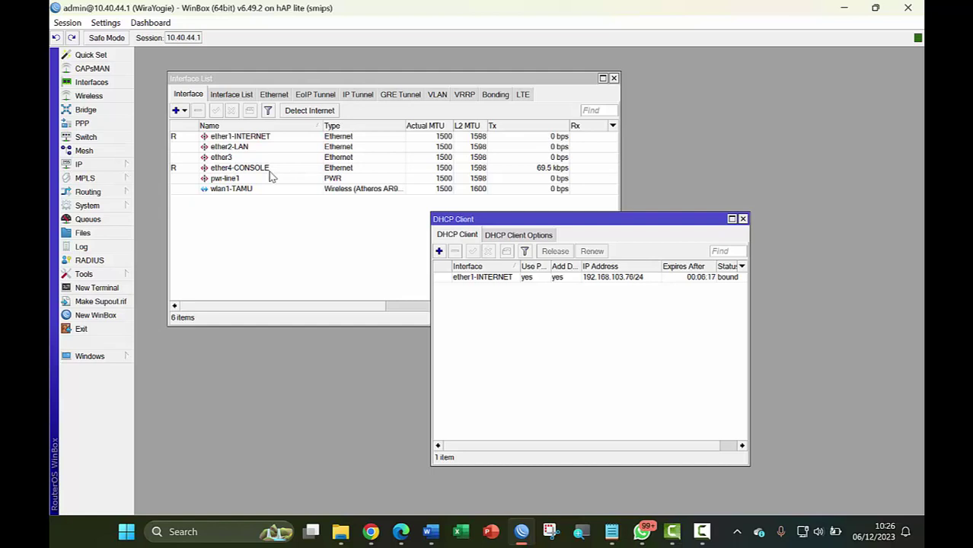
Open the IP Address List and rearrange it beside the DHCP Client window
{"action": "left_click", "coordinate": [93, 164]}
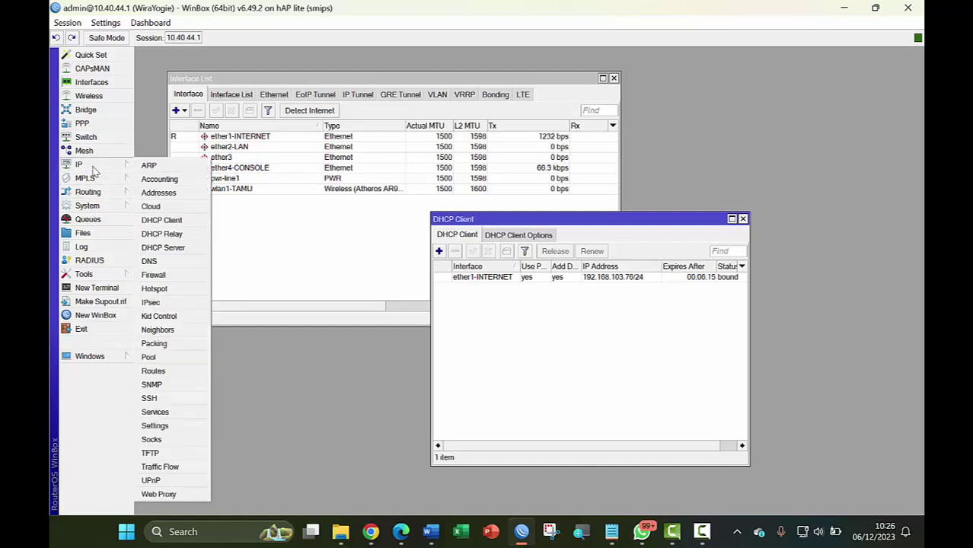
{"action": "left_click", "coordinate": [160, 193]}
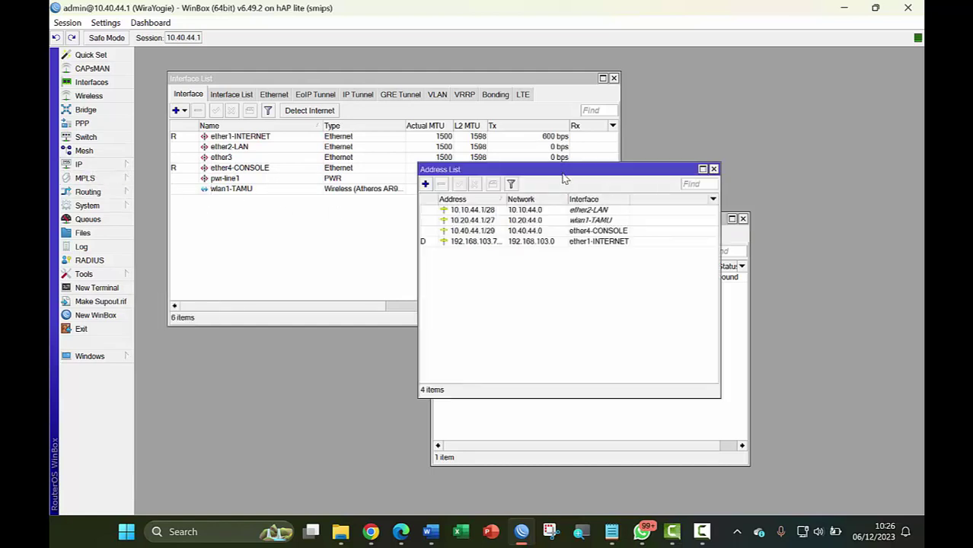
{"action": "left_click_drag", "start_coordinate": [564, 173], "coordinate": [262, 246]}
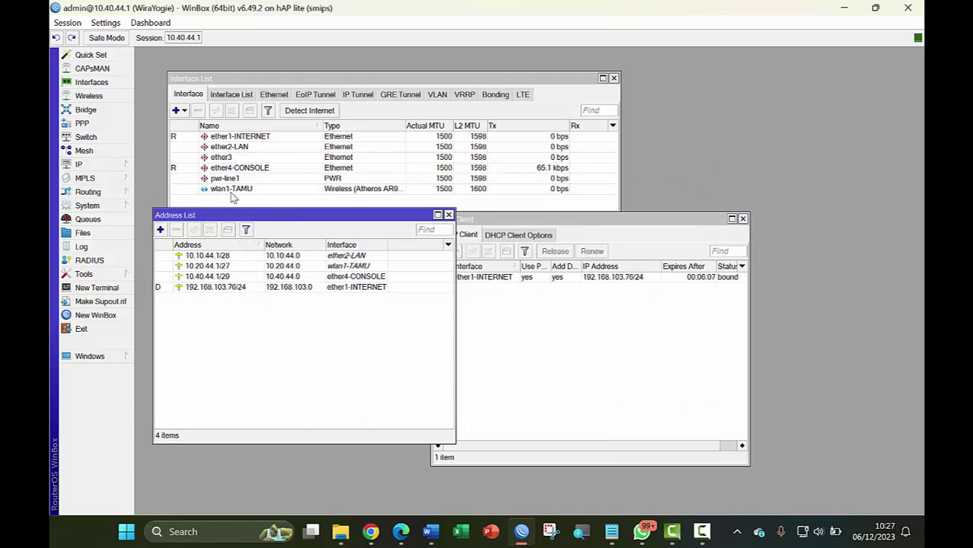
{"action": "left_click", "coordinate": [519, 220]}
{"action": "left_click_drag", "start_coordinate": [519, 221], "coordinate": [562, 215]}
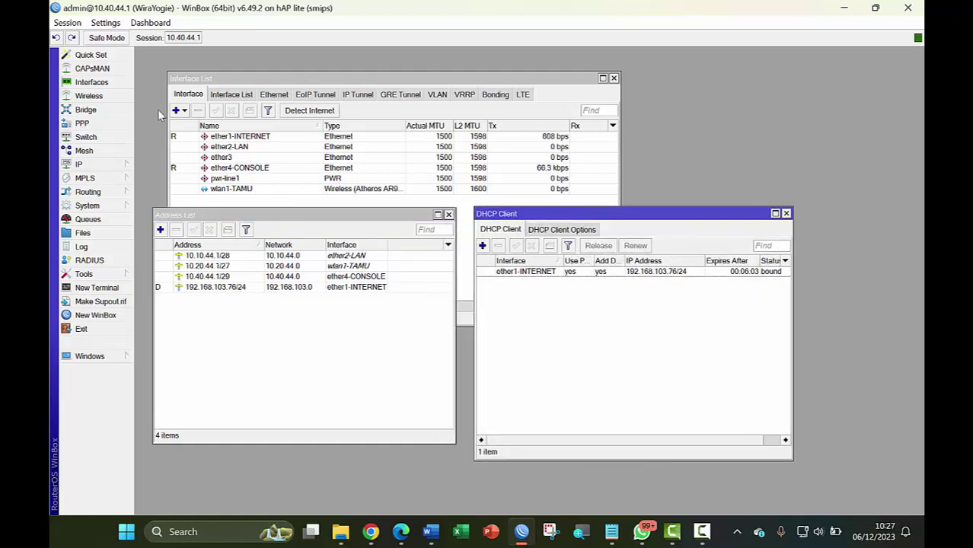
Open the five-route Route List and place it at the upper right
{"action": "left_click", "coordinate": [89, 166]}
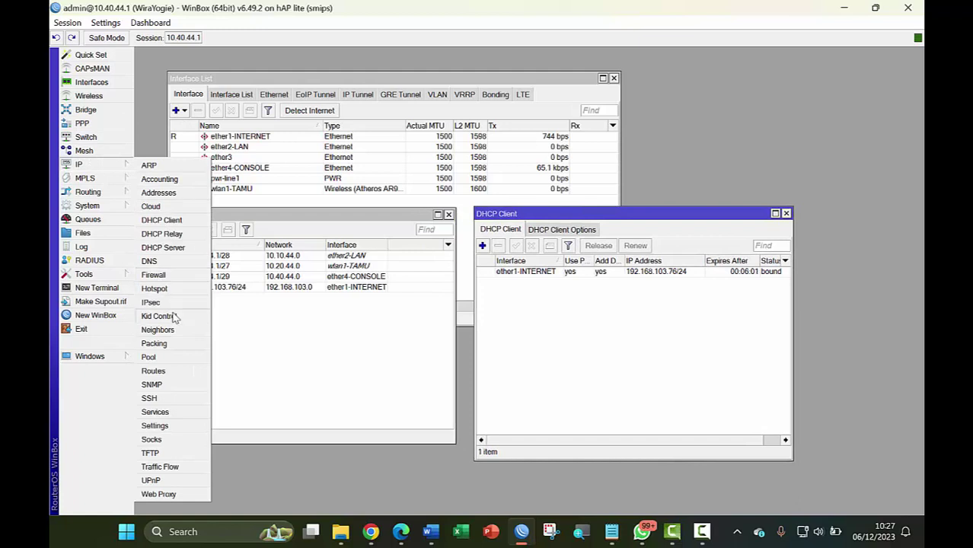
{"action": "left_click", "coordinate": [153, 371]}
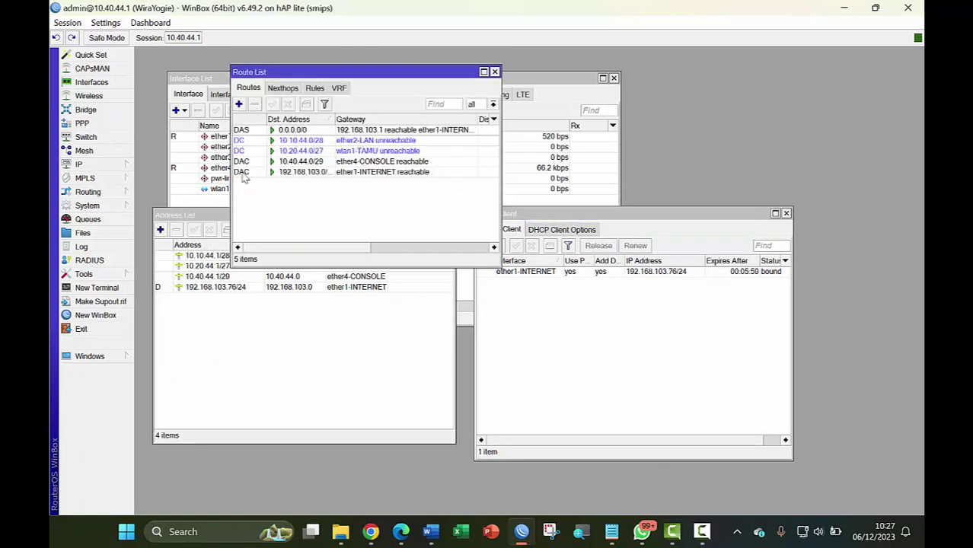
{"action": "left_click_drag", "start_coordinate": [363, 80], "coordinate": [759, 85]}
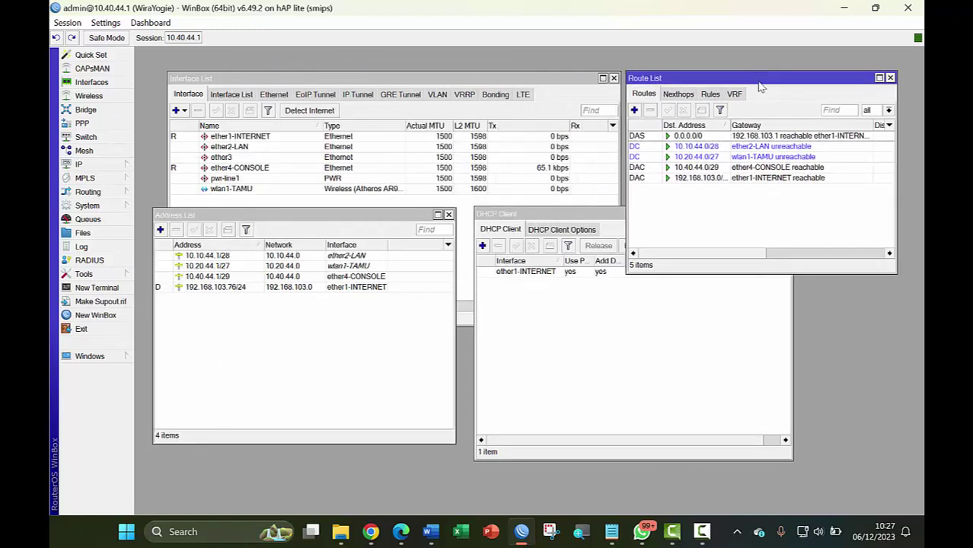
Show the Hotspot servers on ether2-LAN and wlan1-TAMU with a widened Name column
{"action": "left_click", "coordinate": [85, 165]}
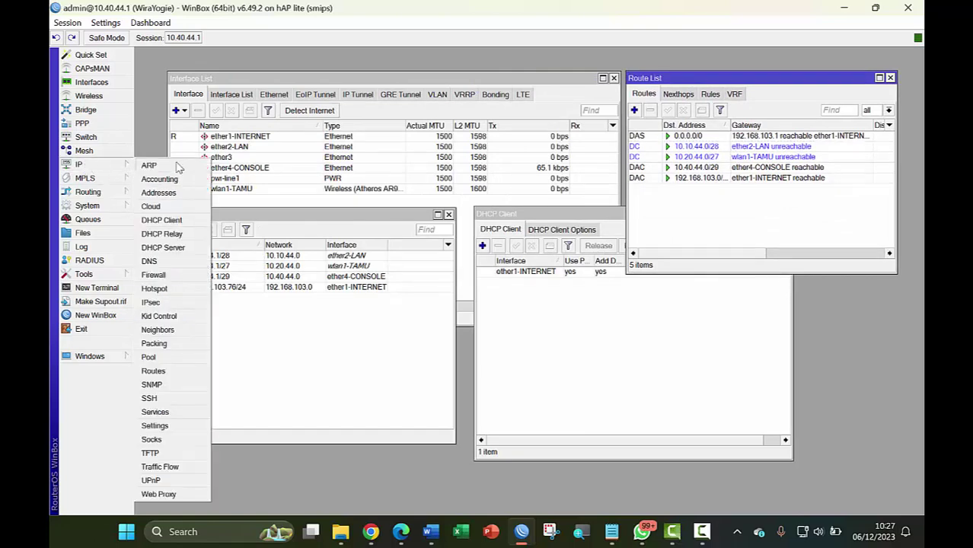
{"action": "left_click", "coordinate": [166, 290]}
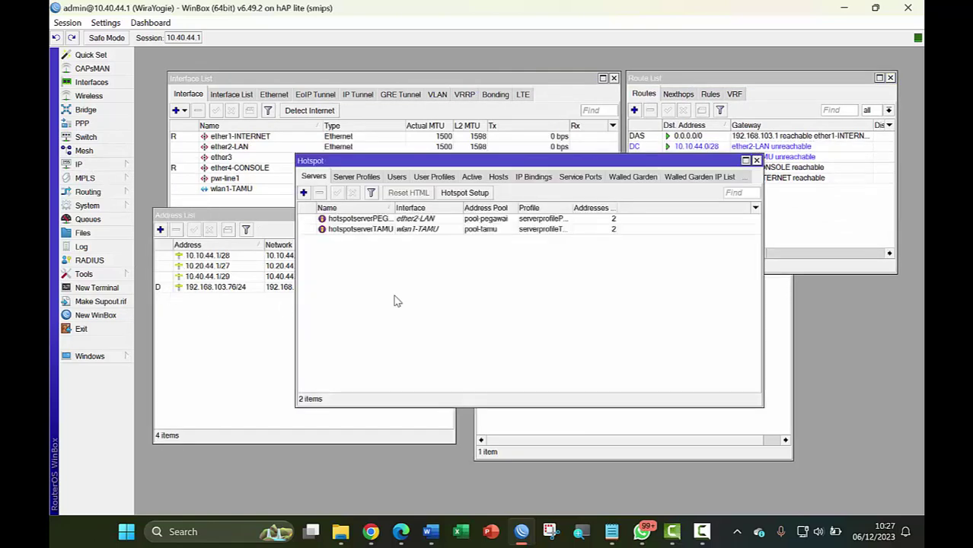
{"action": "left_click_drag", "start_coordinate": [415, 211], "coordinate": [415, 259]}
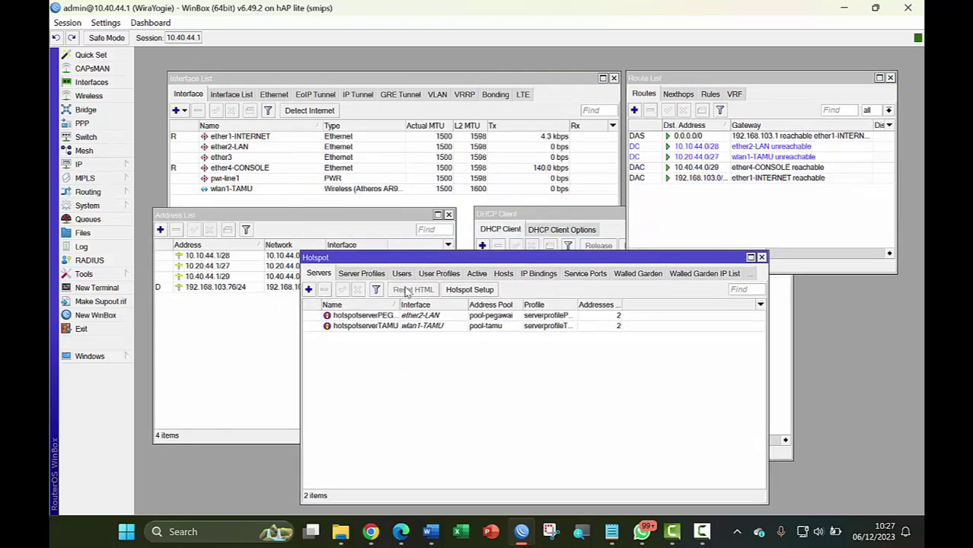
{"action": "left_click_drag", "start_coordinate": [399, 304], "coordinate": [470, 304]}
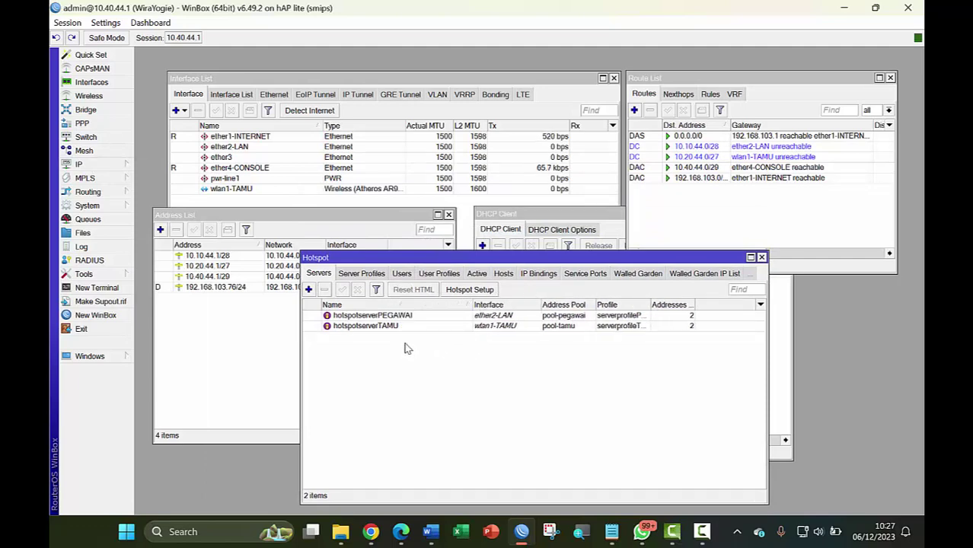
Open DHCP Server and IP Pool to review the pool-pegawai and pool-tamu ranges
{"action": "left_click", "coordinate": [83, 165]}
{"action": "left_click", "coordinate": [163, 247]}
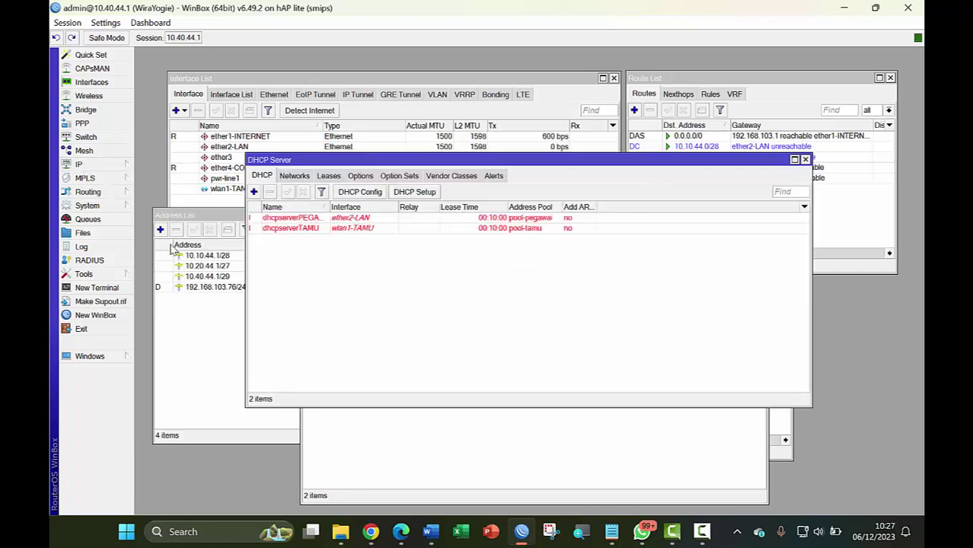
{"action": "left_click", "coordinate": [96, 166]}
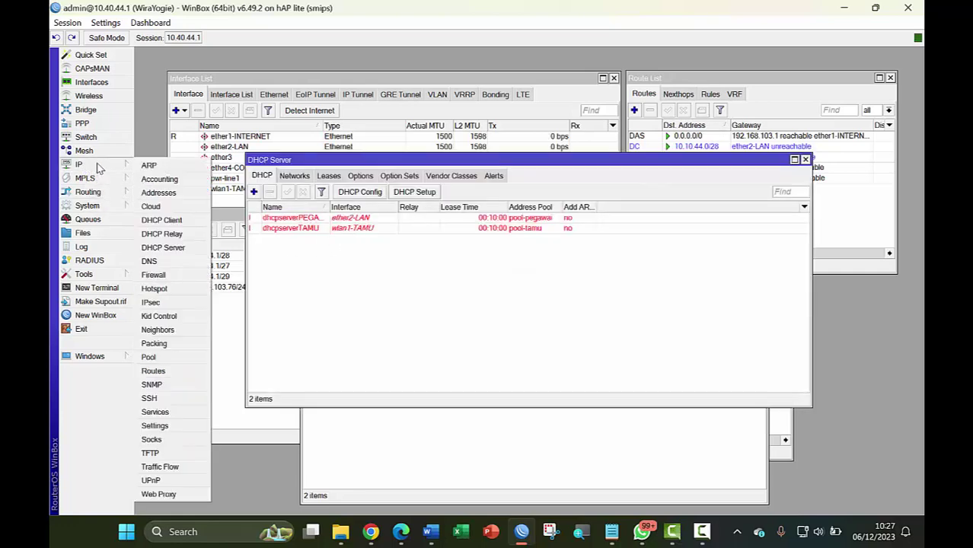
{"action": "left_click", "coordinate": [170, 357]}
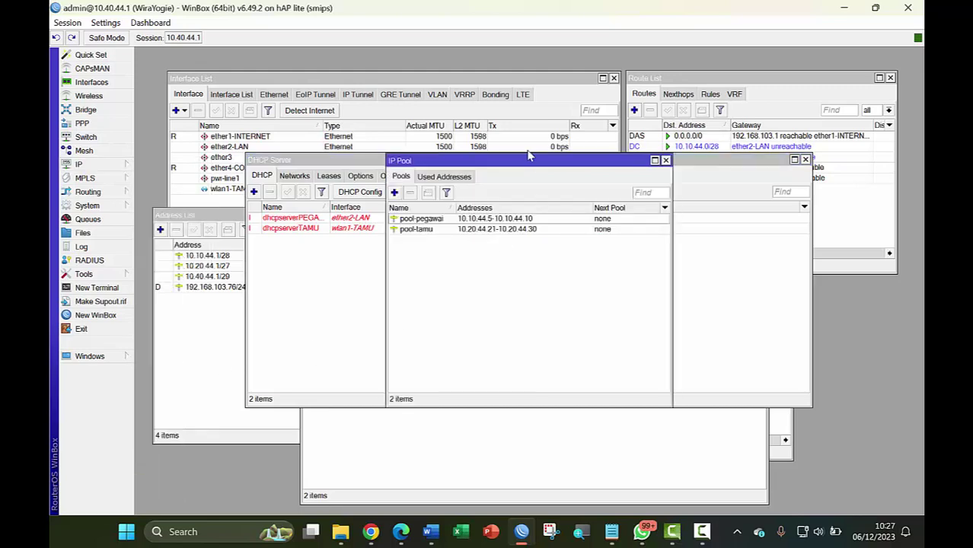
{"action": "left_click_drag", "start_coordinate": [526, 161], "coordinate": [466, 275]}
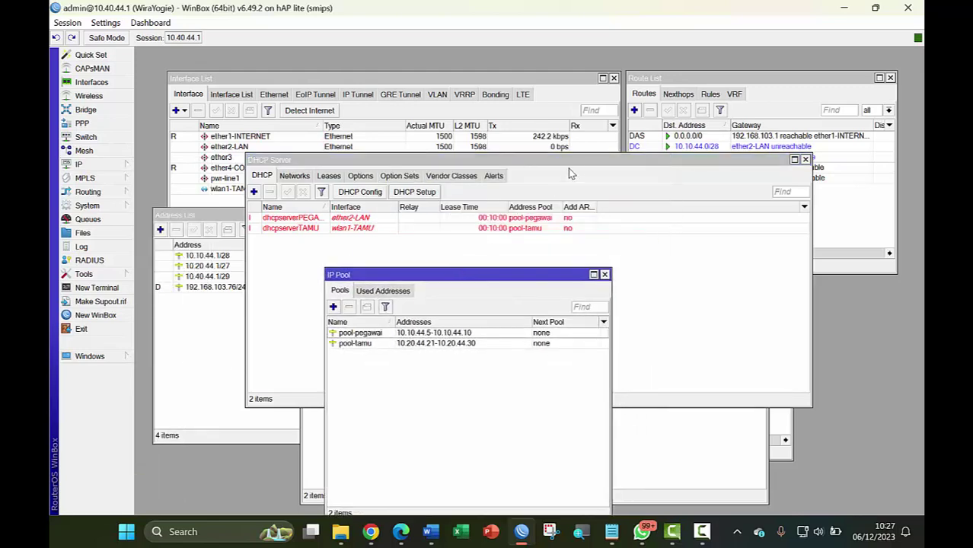
{"action": "left_click_drag", "start_coordinate": [573, 166], "coordinate": [754, 345]}
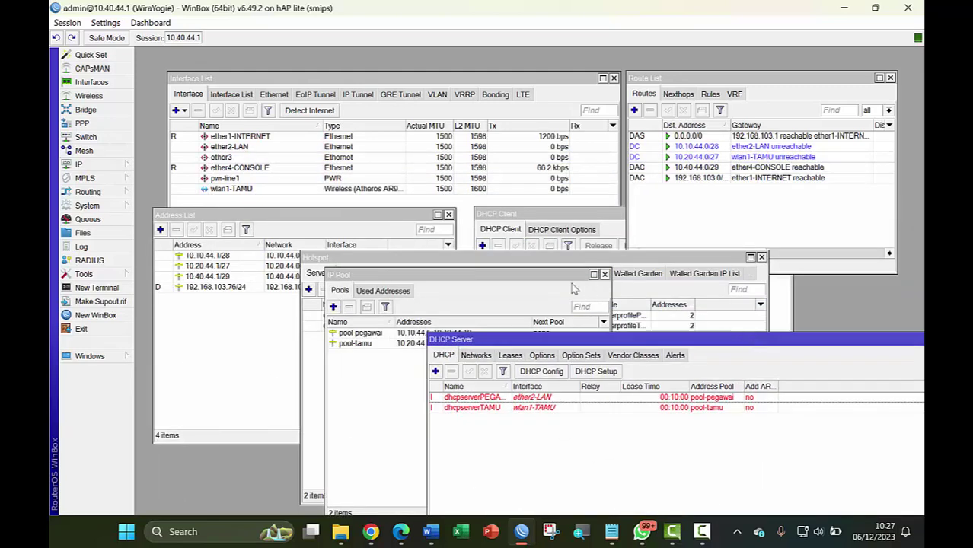
{"action": "left_click_drag", "start_coordinate": [527, 275], "coordinate": [354, 265]}
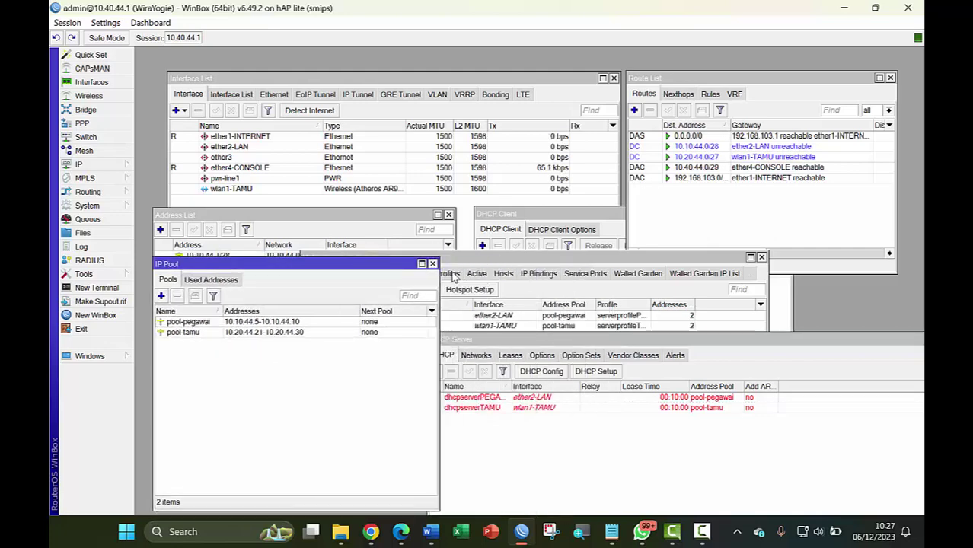
Close the pool, DHCP server, hotspot, DHCP client, address and route windows
{"action": "left_click", "coordinate": [433, 265]}
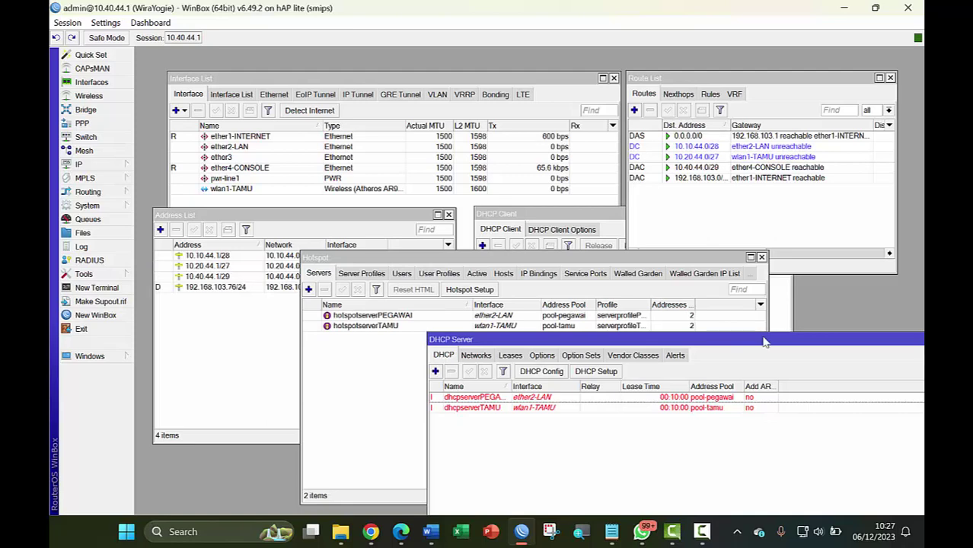
{"action": "left_click_drag", "start_coordinate": [763, 342], "coordinate": [544, 349]}
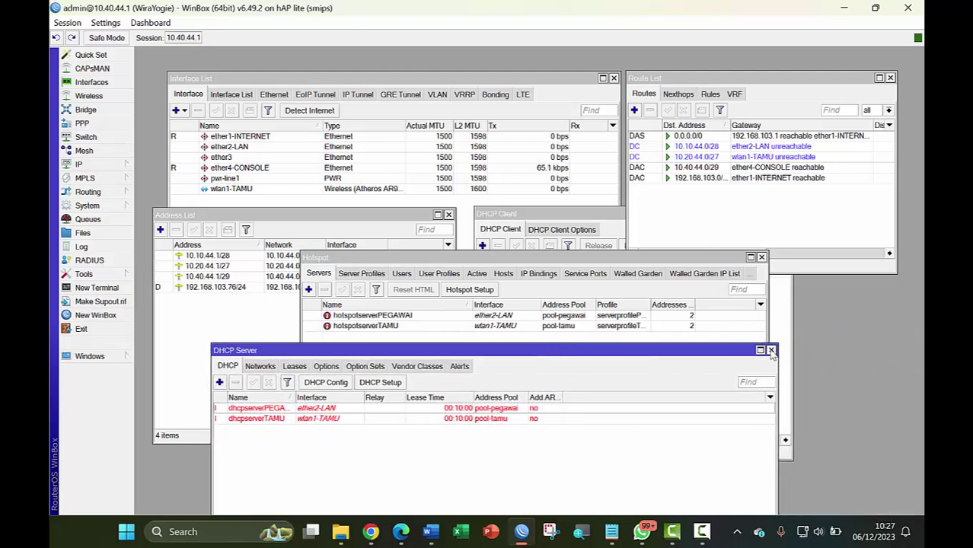
{"action": "left_click", "coordinate": [771, 352]}
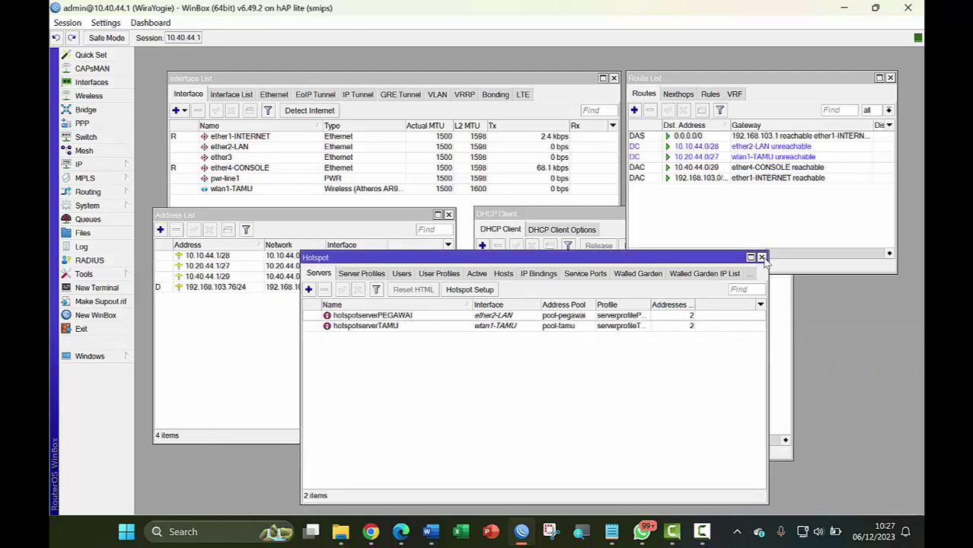
{"action": "left_click", "coordinate": [761, 258]}
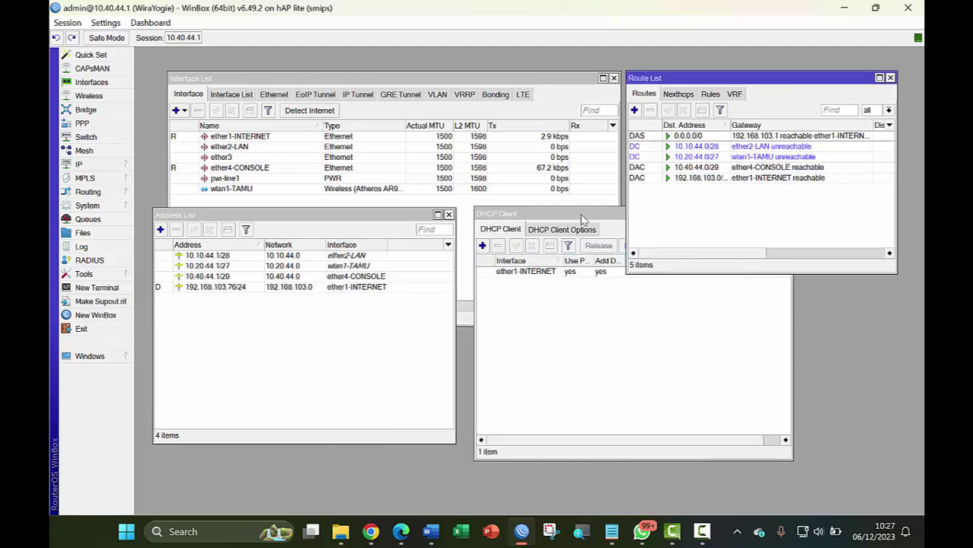
{"action": "left_click_drag", "start_coordinate": [586, 219], "coordinate": [421, 302]}
{"action": "left_click", "coordinate": [622, 298]}
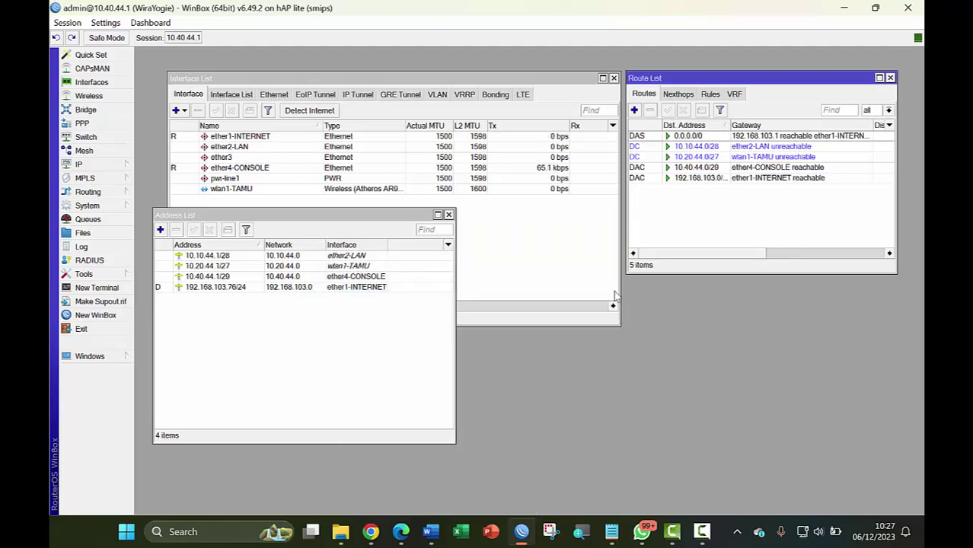
{"action": "left_click", "coordinate": [449, 214]}
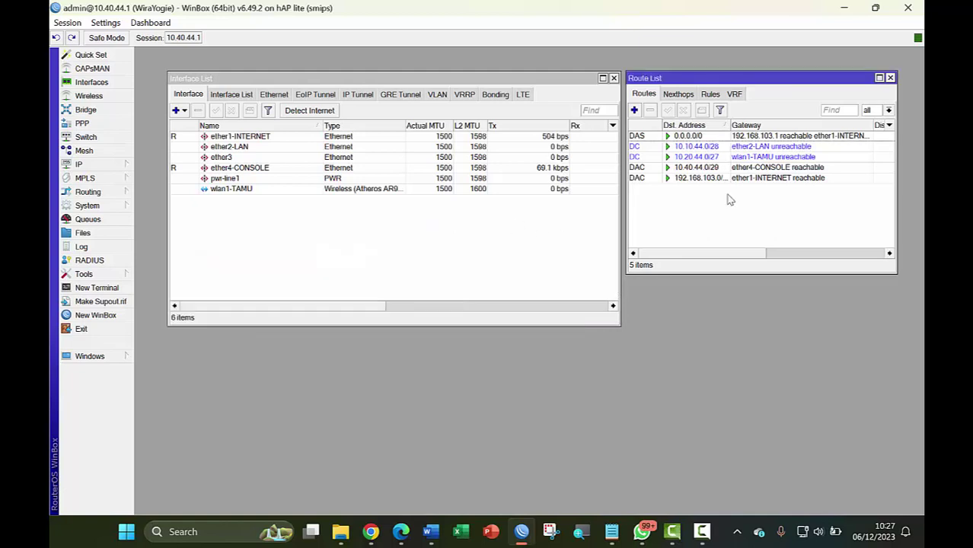
{"action": "left_click", "coordinate": [890, 78]}
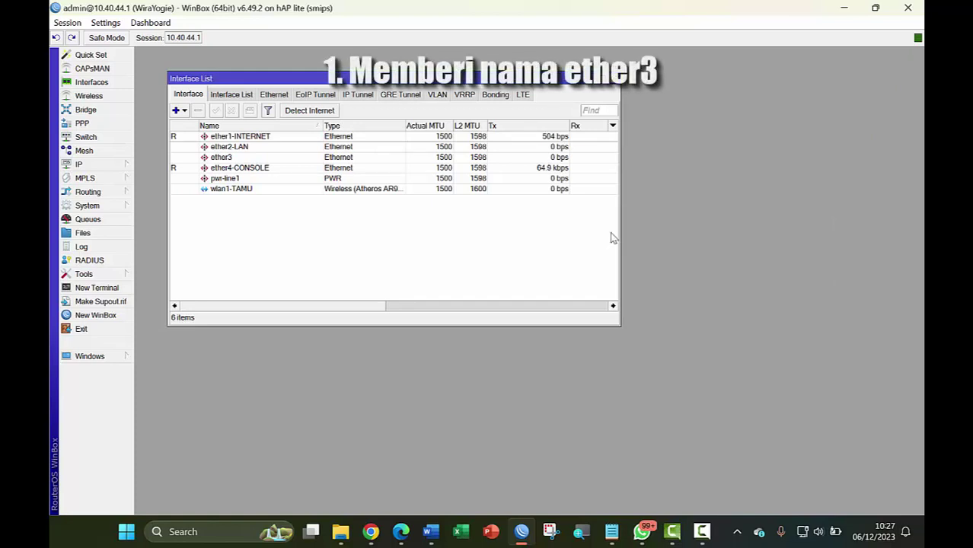
Change the ether3 interface name to ether3-SERVER and apply it
{"action": "double_click", "coordinate": [236, 159]}
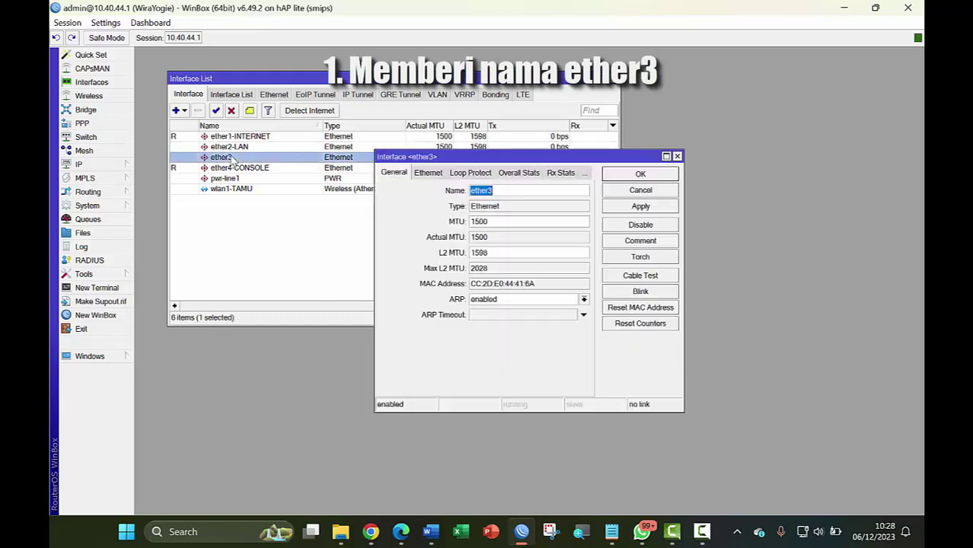
{"action": "left_click", "coordinate": [512, 190]}
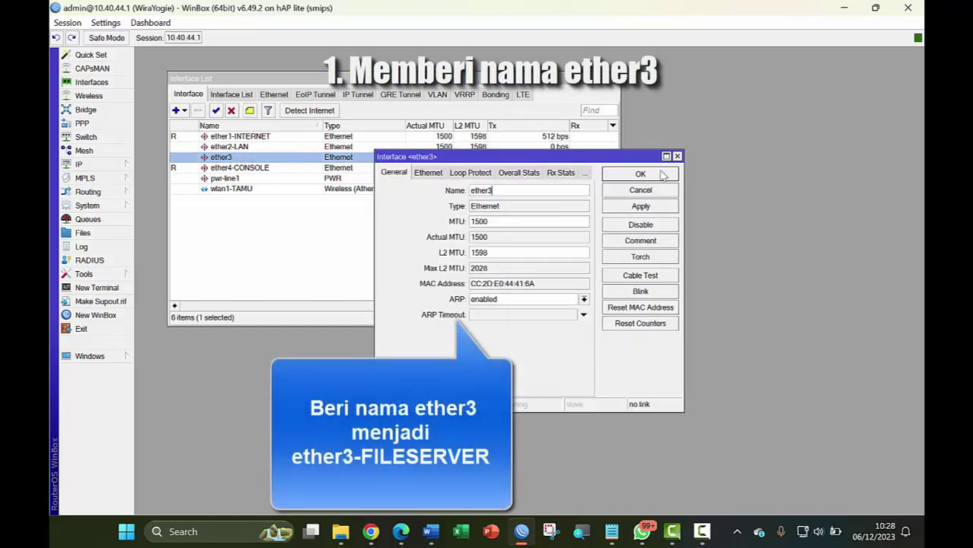
{"action": "type", "text": "-SERVER"}
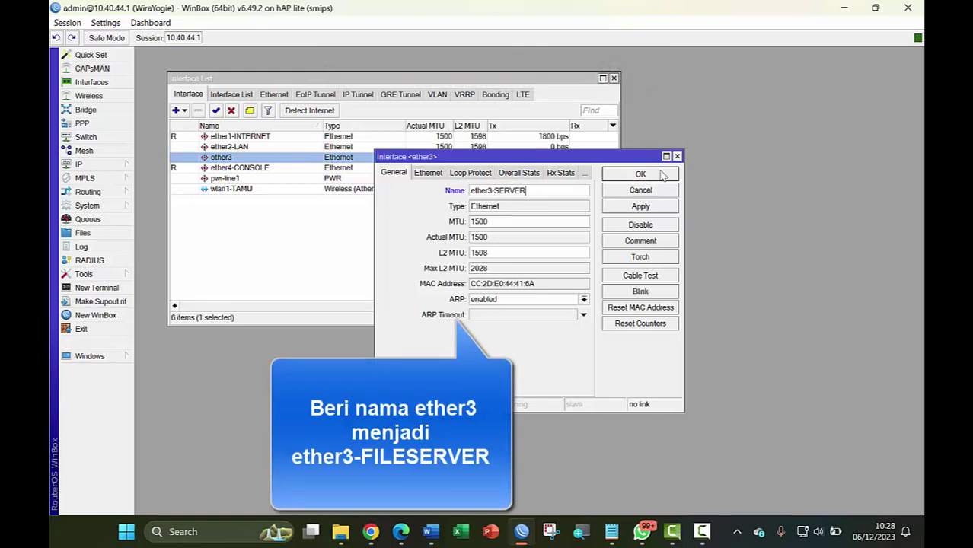
{"action": "left_click", "coordinate": [644, 206]}
{"action": "left_click", "coordinate": [656, 176]}
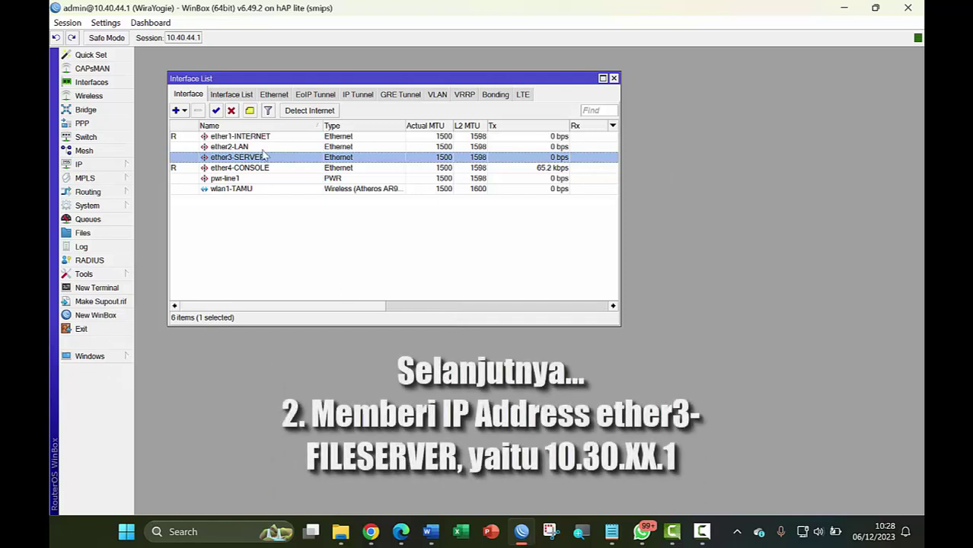
Open the IP Address List window and move it aside
{"action": "left_click", "coordinate": [99, 162]}
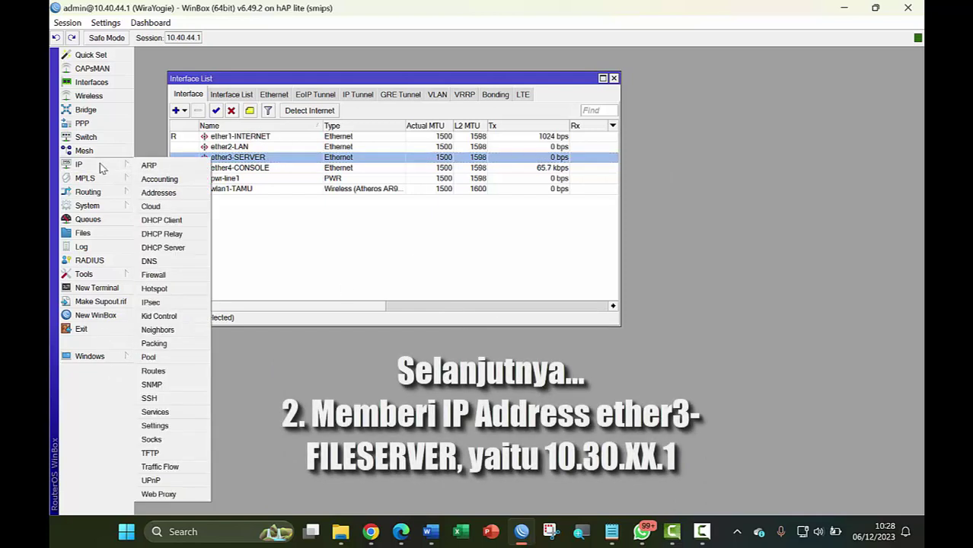
{"action": "left_click", "coordinate": [158, 193]}
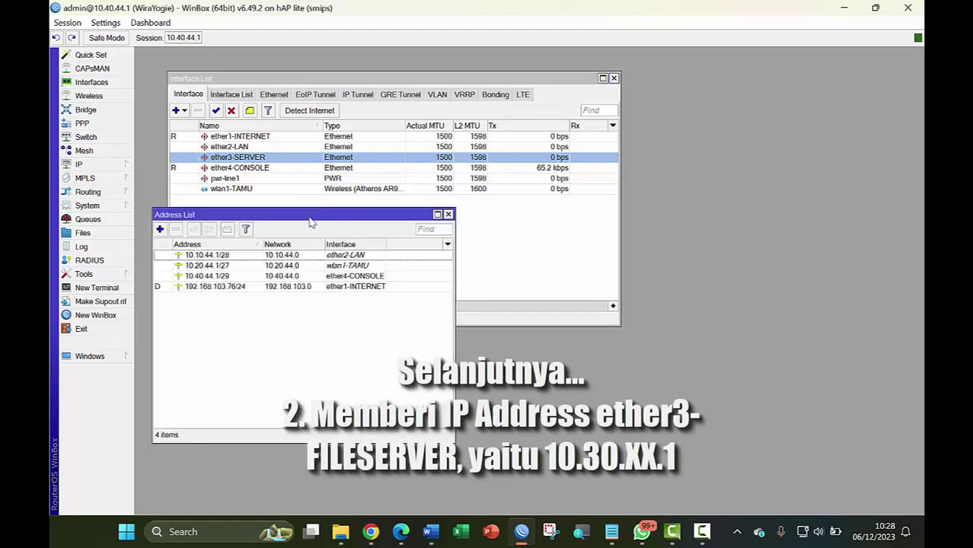
{"action": "left_click_drag", "start_coordinate": [314, 220], "coordinate": [446, 218]}
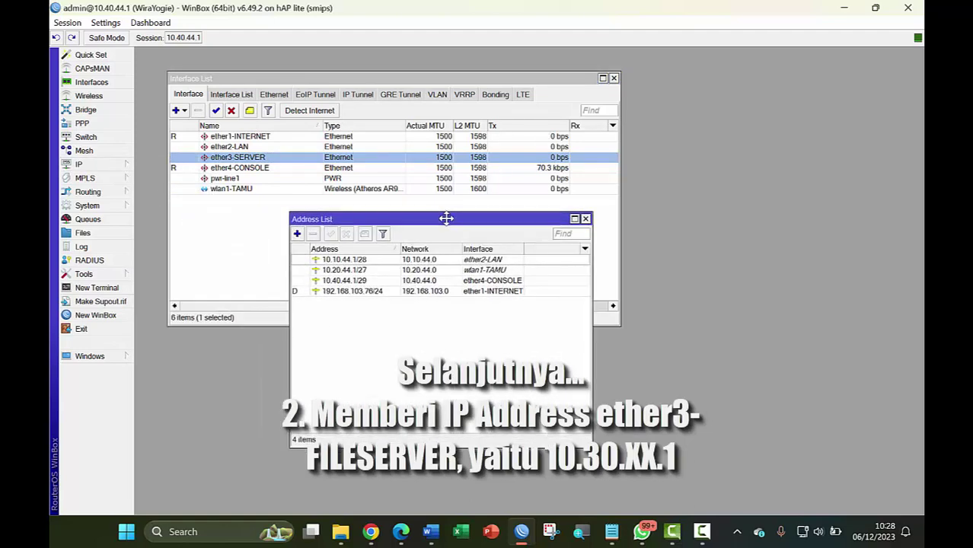
Add address 10.30.44.1/29 on interface ether3-SERVER and save it
{"action": "left_click", "coordinate": [297, 234]}
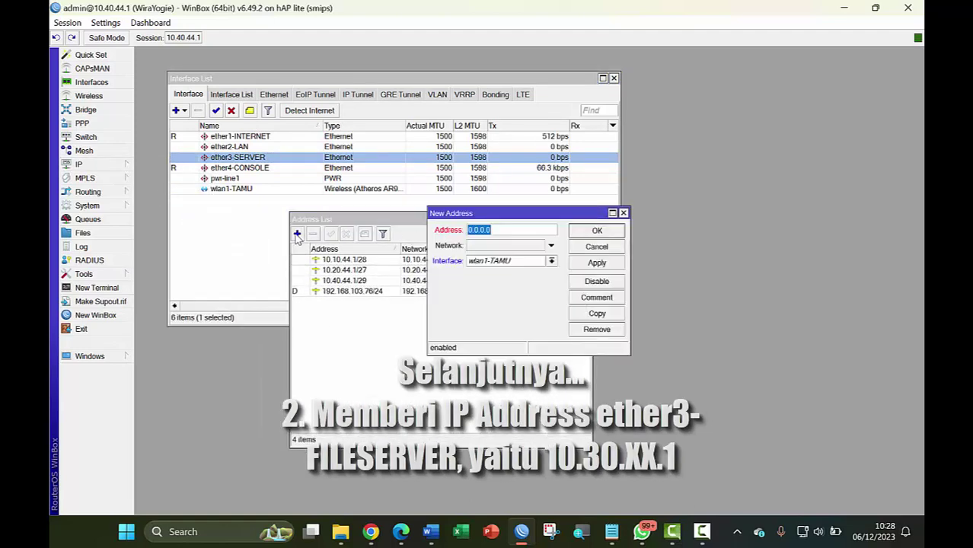
{"action": "left_click", "coordinate": [551, 262]}
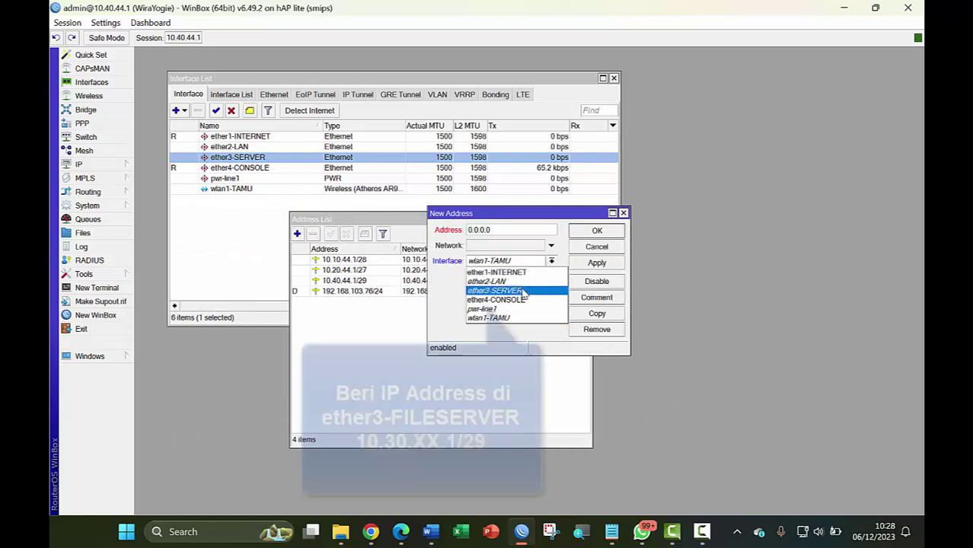
{"action": "left_click", "coordinate": [495, 290]}
{"action": "left_click", "coordinate": [512, 231]}
{"action": "double_click", "coordinate": [512, 231]}
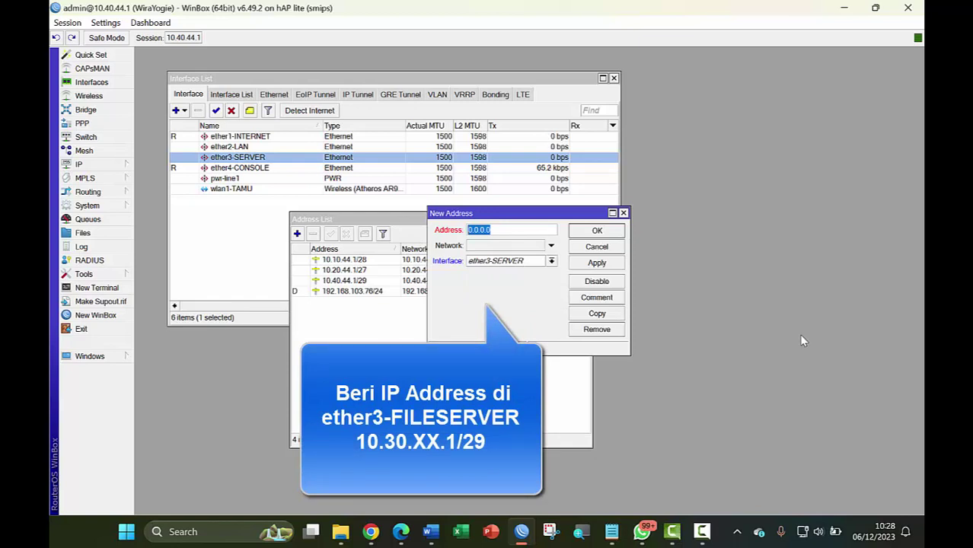
{"action": "type", "text": "10"}
{"action": "type", "text": "44"}
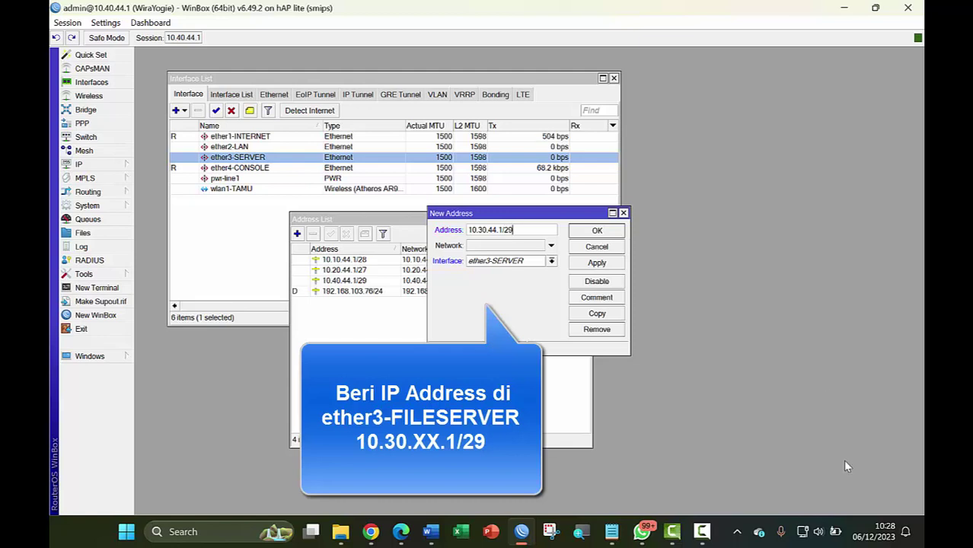
{"action": "left_click", "coordinate": [598, 263]}
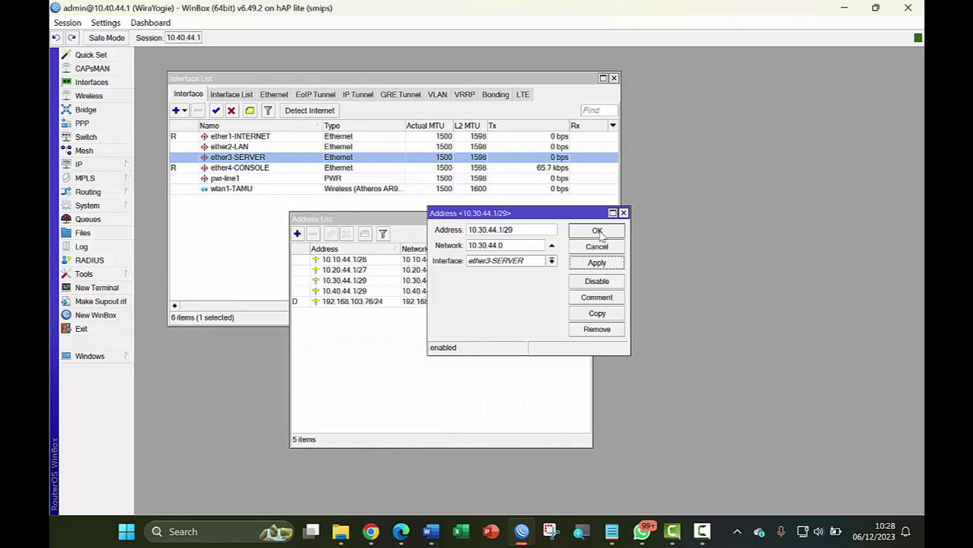
{"action": "left_click", "coordinate": [598, 231]}
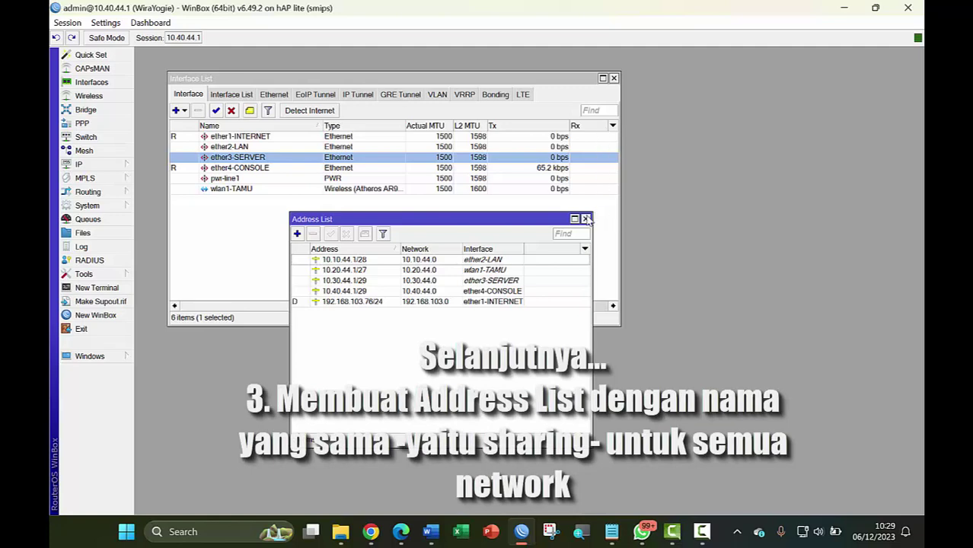
Close the Address List and Interface List windows
{"action": "left_click", "coordinate": [586, 219]}
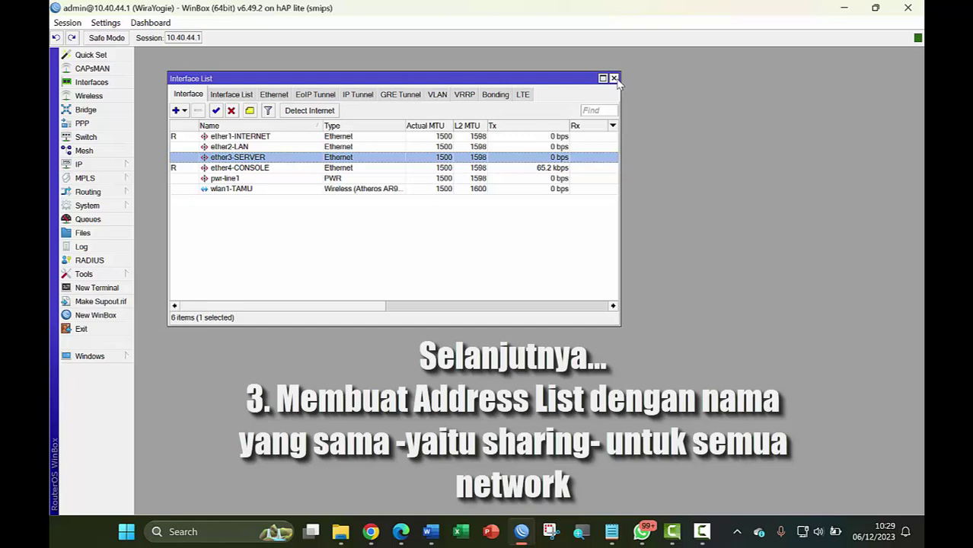
{"action": "left_click", "coordinate": [614, 78]}
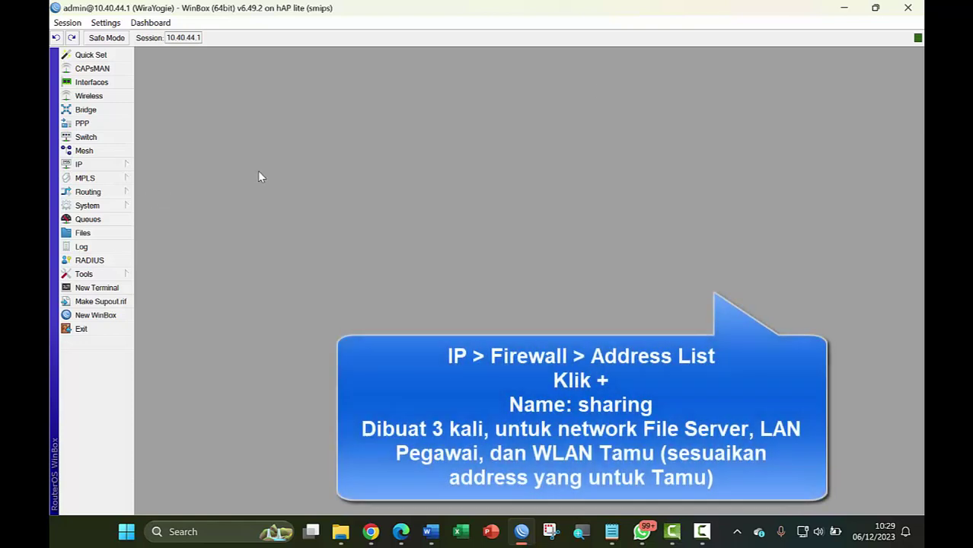
Open the Firewall window on its Address Lists section
{"action": "left_click", "coordinate": [95, 170]}
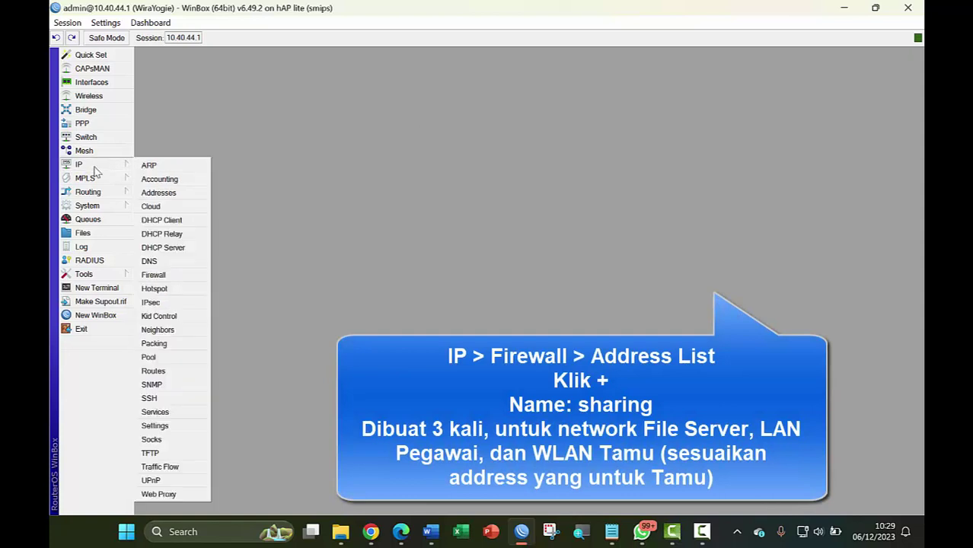
{"action": "left_click", "coordinate": [183, 278]}
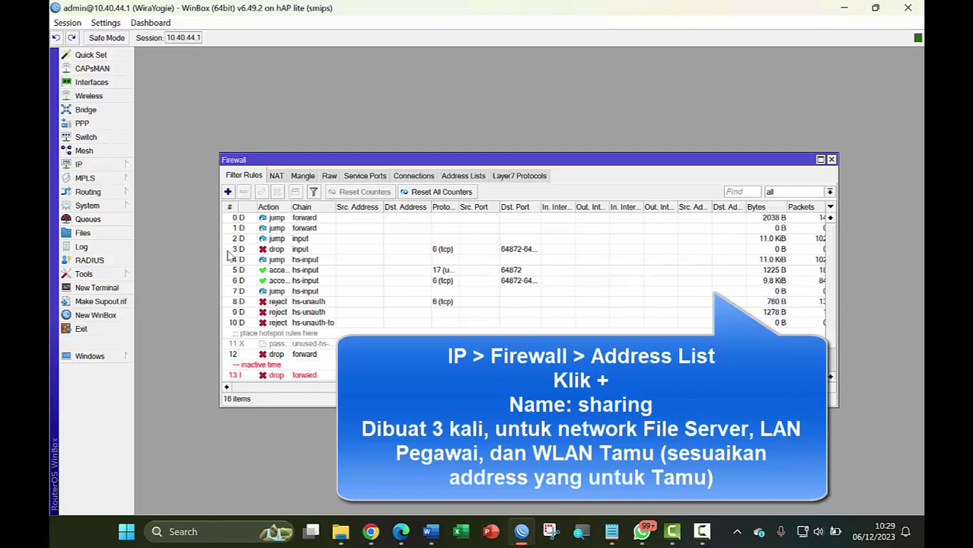
{"action": "left_click", "coordinate": [466, 176]}
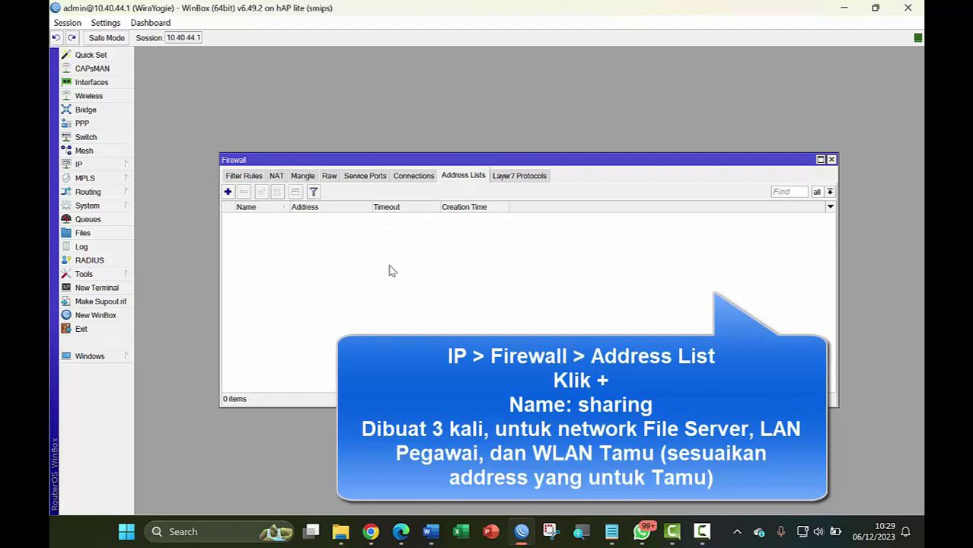
Add a 'sharing' address list entry for 10.30.44.0/29 and save it
{"action": "left_click", "coordinate": [227, 192]}
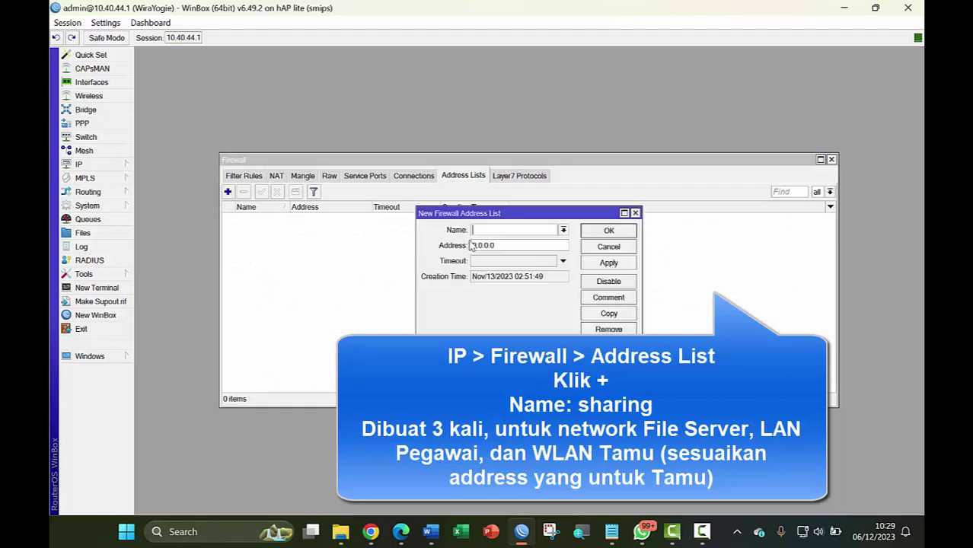
{"action": "type", "text": "sharing"}
{"action": "left_click_drag", "start_coordinate": [500, 246], "coordinate": [375, 244]}
{"action": "type", "text": "10.30.44.0"}
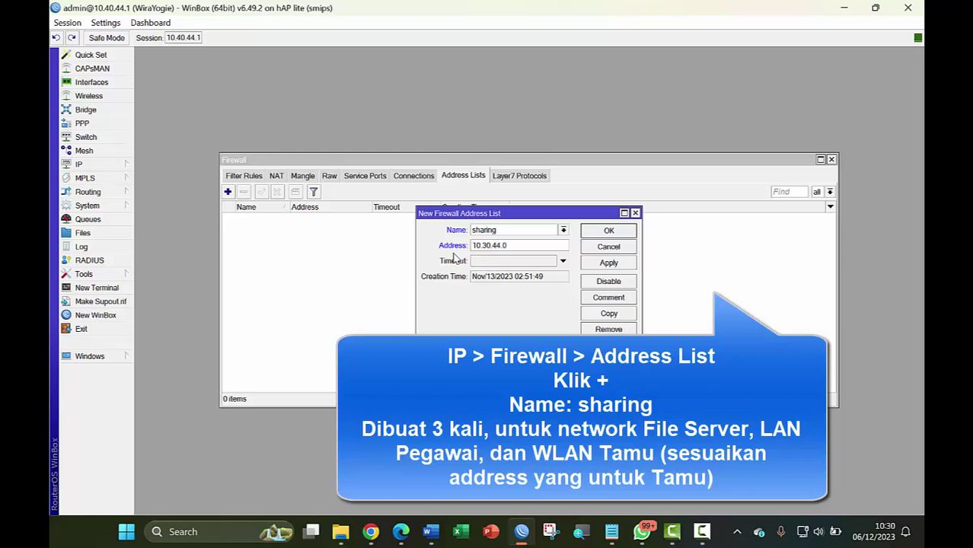
{"action": "type", "text": "/29"}
{"action": "left_click", "coordinate": [618, 262]}
{"action": "left_click", "coordinate": [616, 233]}
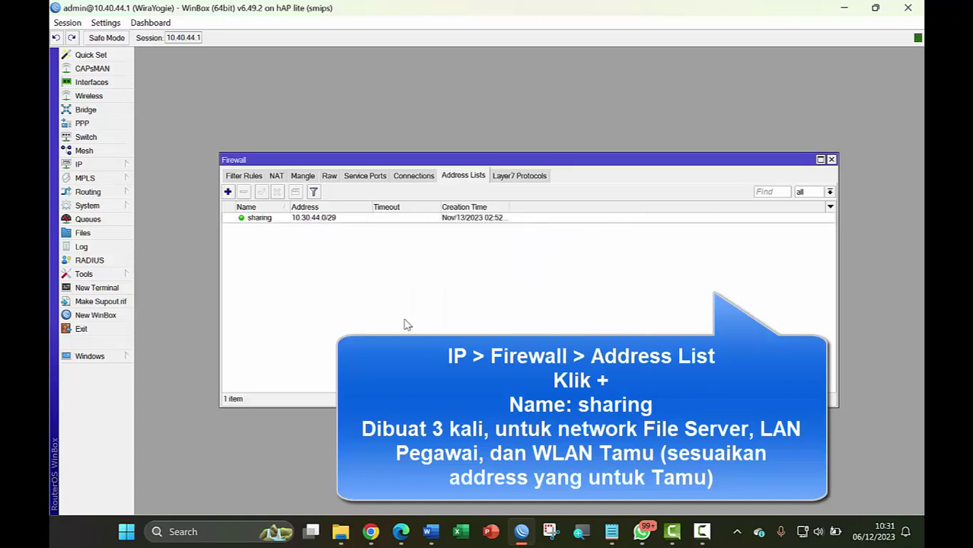
Add a second 'sharing' entry for 10.10.44.0/28, then start a third new entry
{"action": "left_click", "coordinate": [228, 193]}
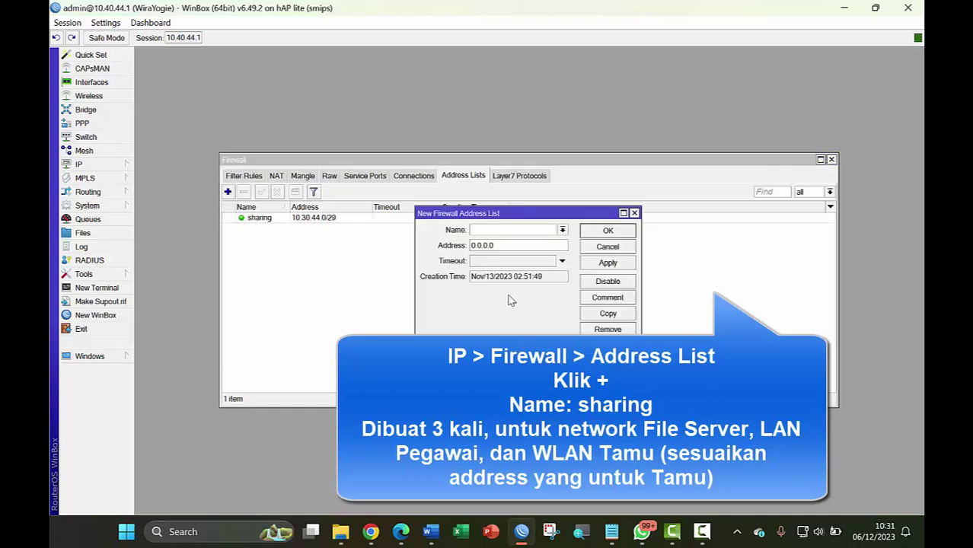
{"action": "type", "text": "sharing"}
{"action": "key", "text": "Tab"}
{"action": "type", "text": "10.10.44.0/28"}
{"action": "left_click", "coordinate": [607, 265]}
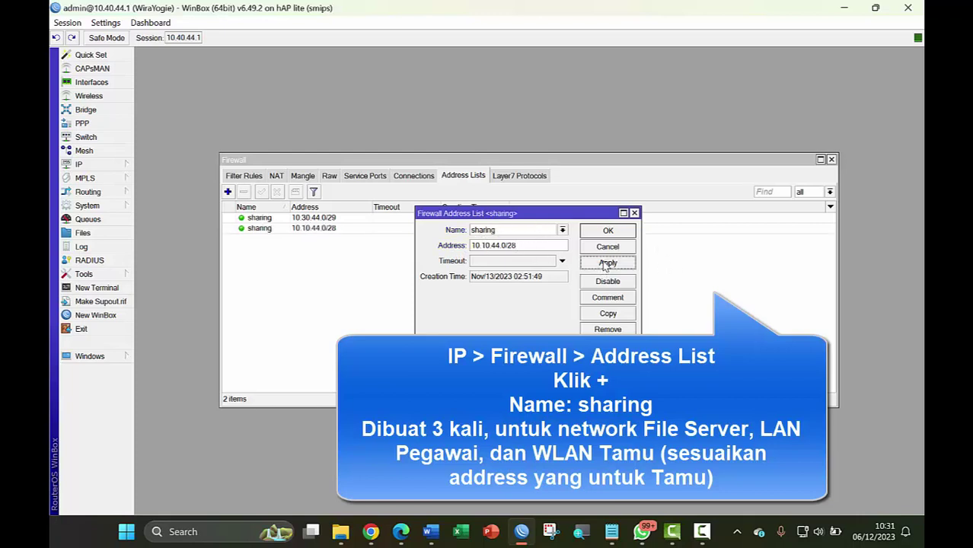
{"action": "left_click", "coordinate": [614, 232]}
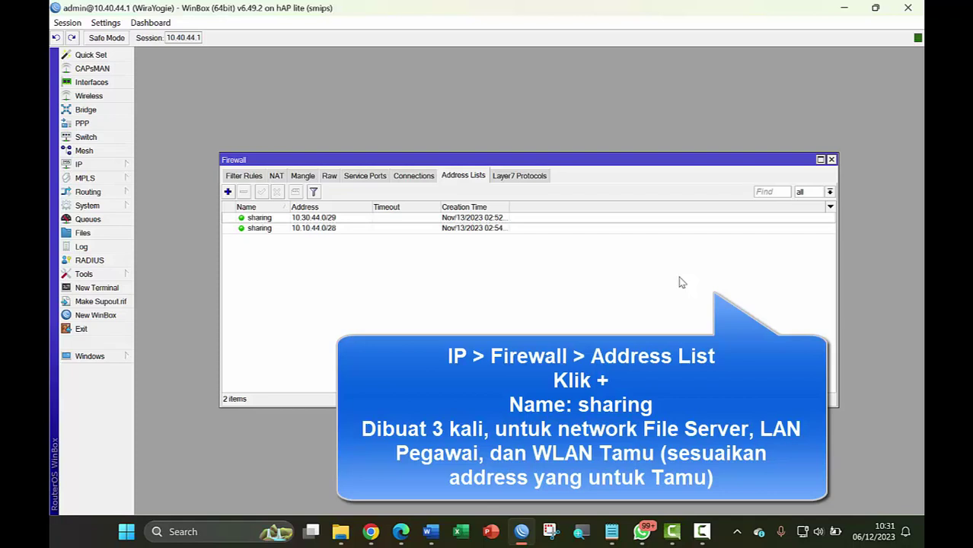
{"action": "left_click", "coordinate": [228, 193]}
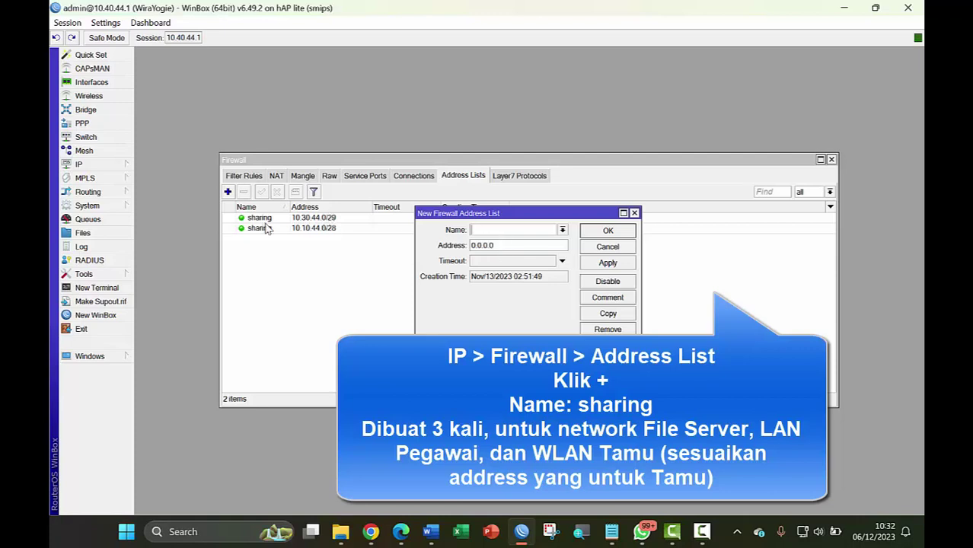
Open the IP Pool list to check the guest range beside the new entry form
{"action": "left_click", "coordinate": [88, 169]}
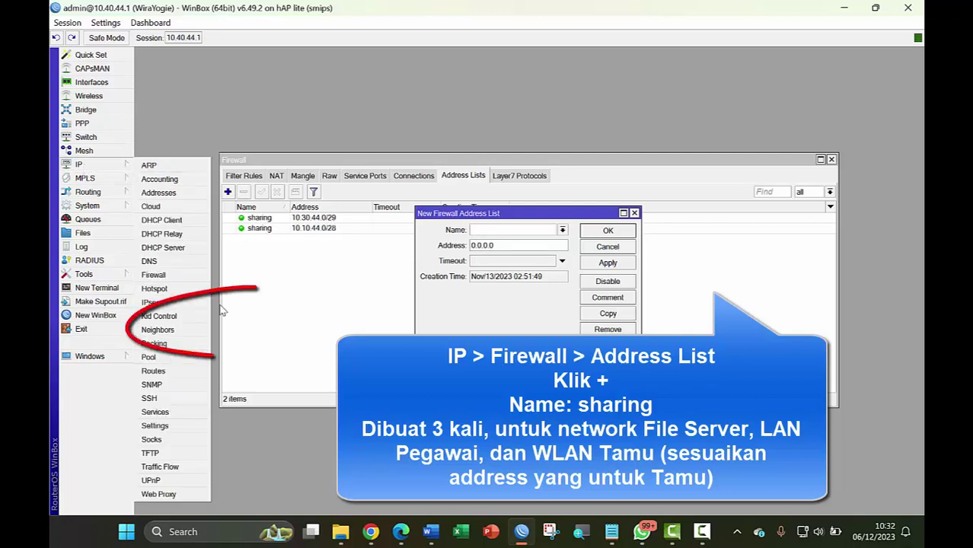
{"action": "left_click", "coordinate": [158, 359]}
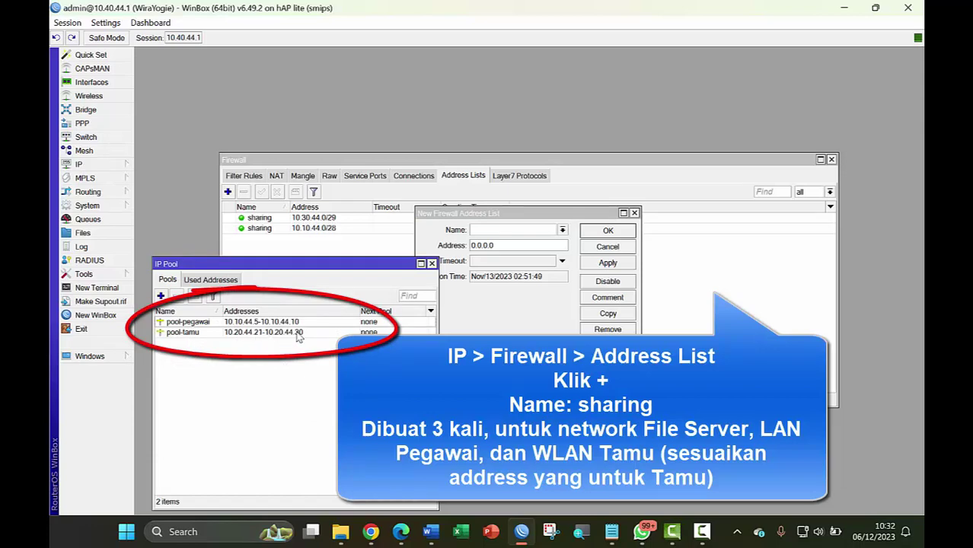
{"action": "left_click", "coordinate": [533, 216]}
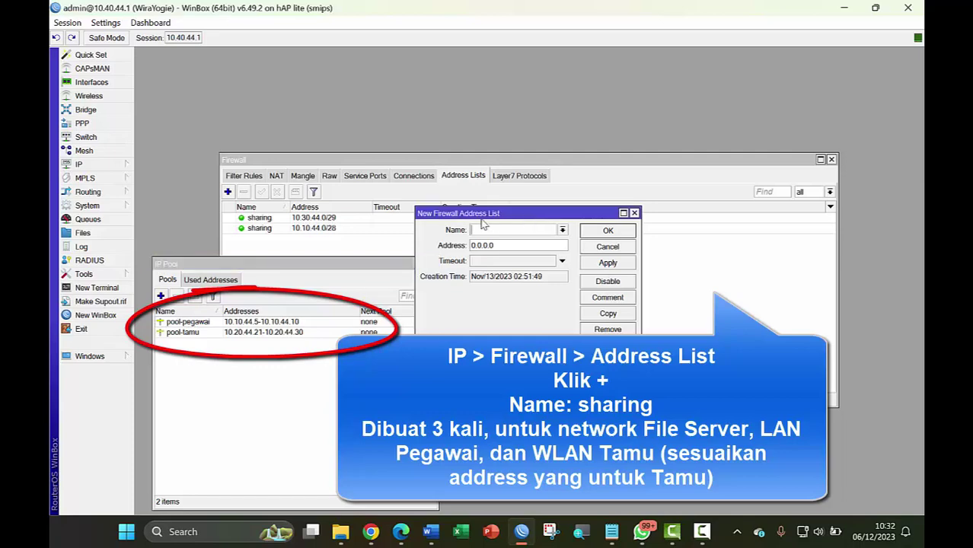
{"action": "left_click_drag", "start_coordinate": [496, 218], "coordinate": [570, 209]}
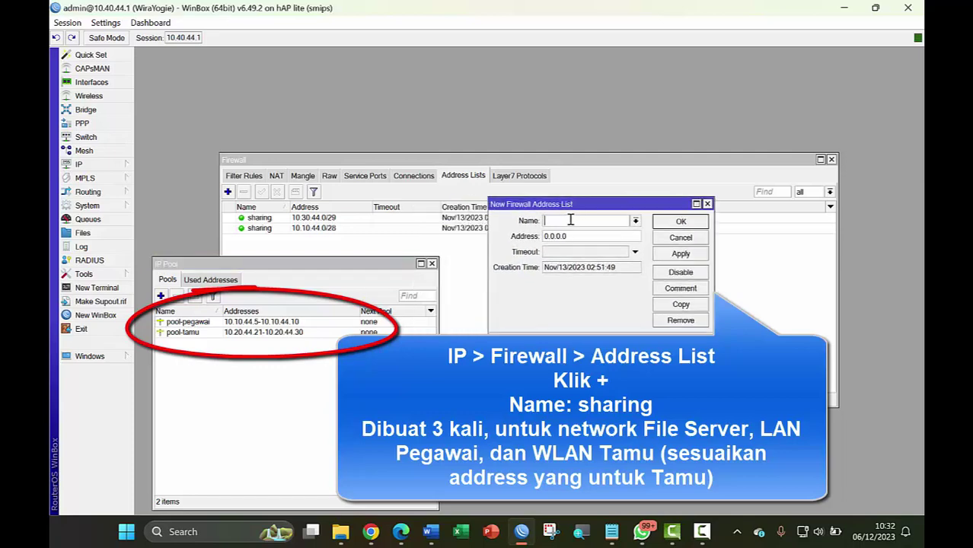
Save a 'sharing' entry for the range 10.20.44.21-10.20.44.30
{"action": "type", "text": "sharing"}
{"action": "left_click", "coordinate": [577, 236]}
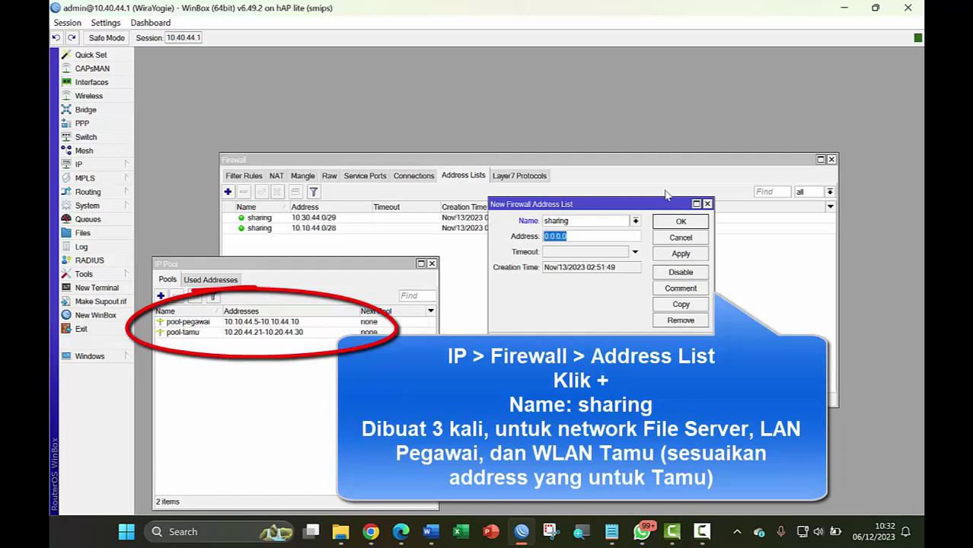
{"action": "type", "text": "10"}
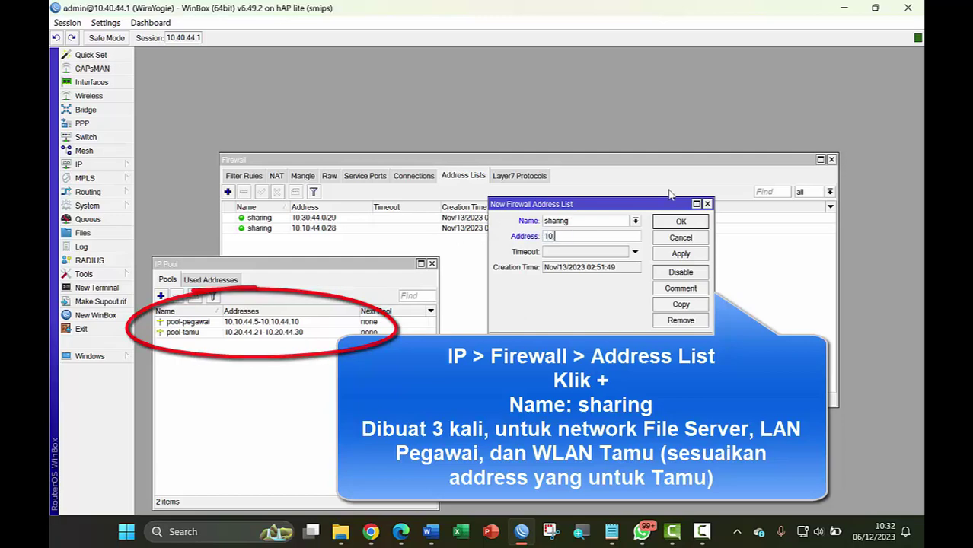
{"action": "type", "text": ".20."}
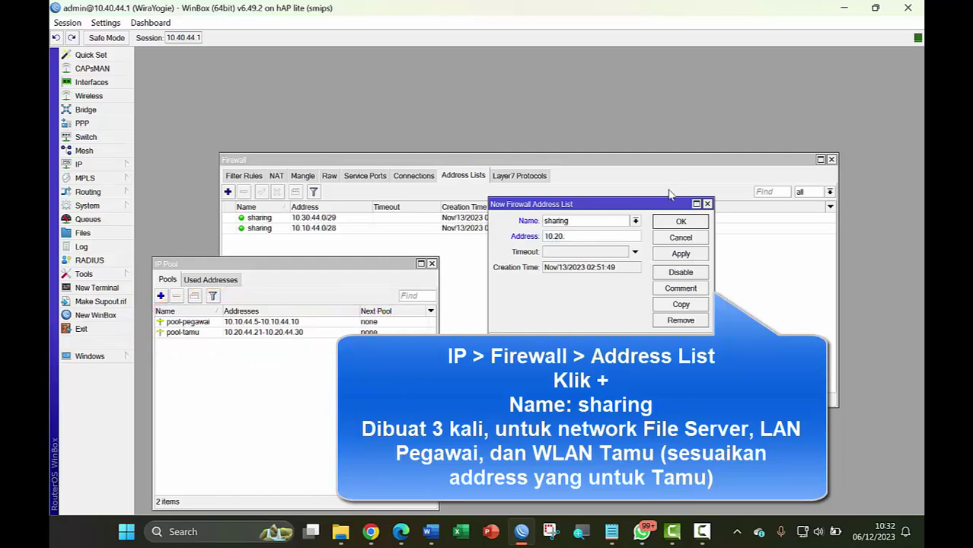
{"action": "type", "text": "44.21-10.20.44.30"}
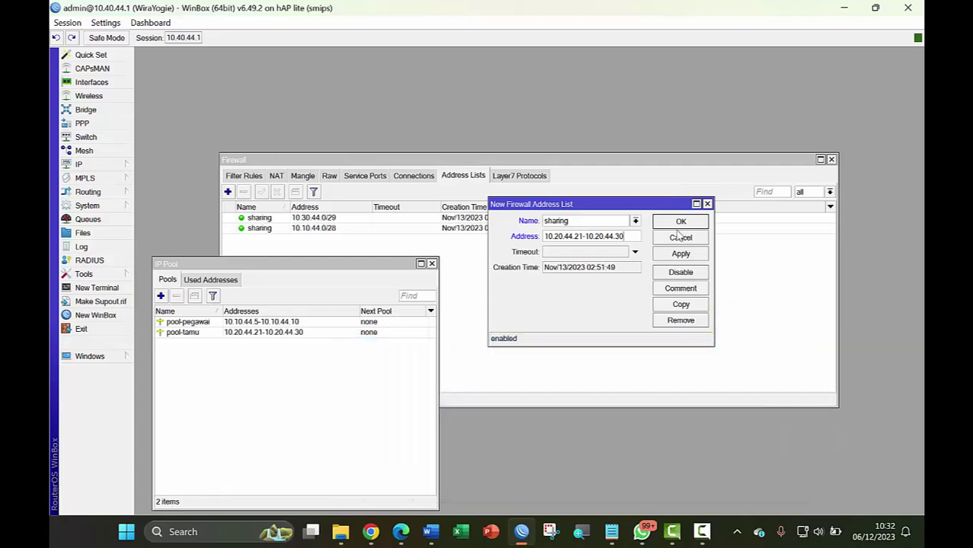
{"action": "left_click", "coordinate": [694, 256]}
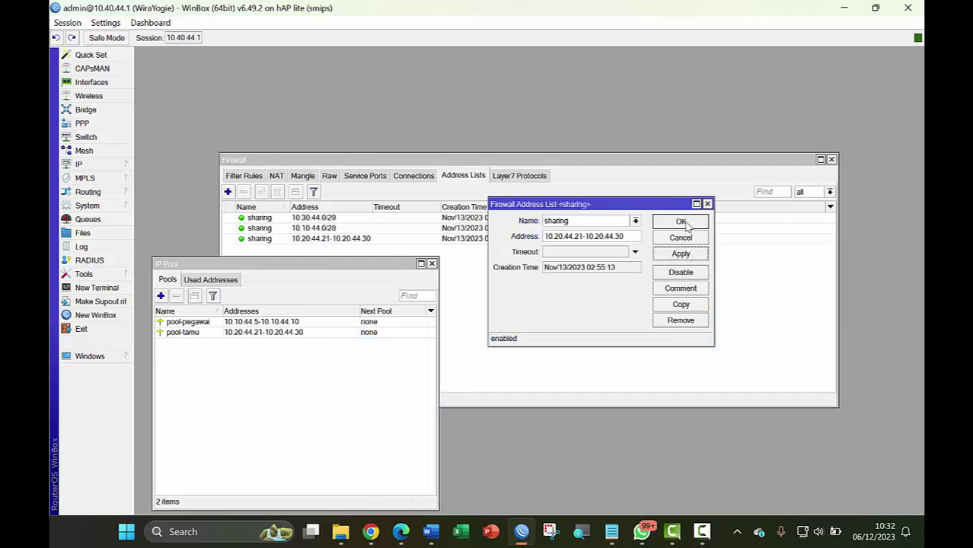
{"action": "left_click", "coordinate": [683, 222]}
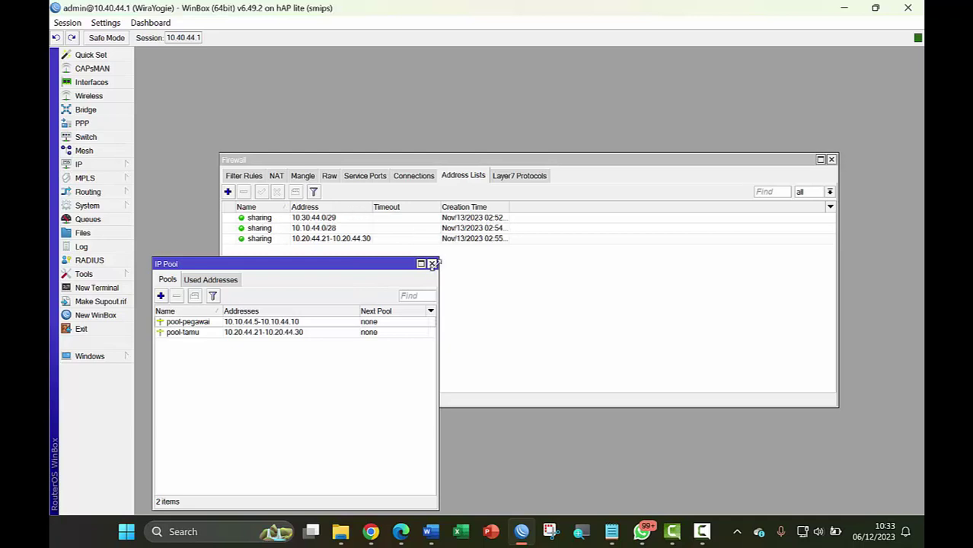
Close IP Pool and Firewall, then reopen Firewall on the empty Mangle rules list
{"action": "left_click", "coordinate": [432, 264]}
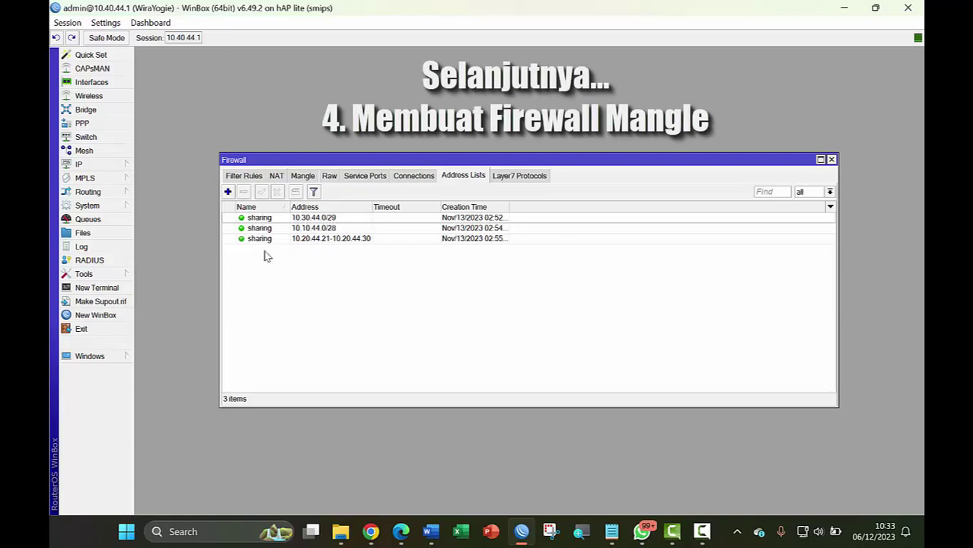
{"action": "left_click", "coordinate": [832, 160]}
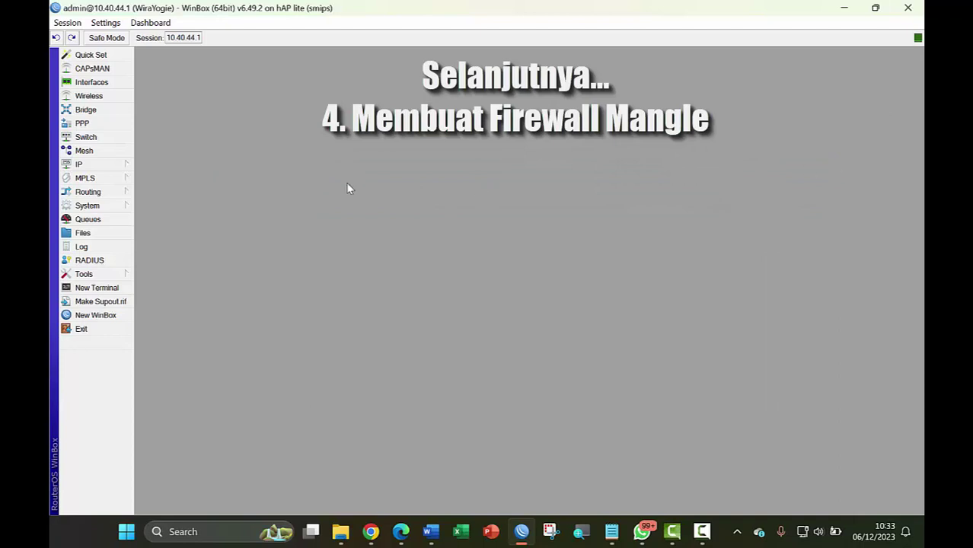
{"action": "left_click", "coordinate": [98, 166]}
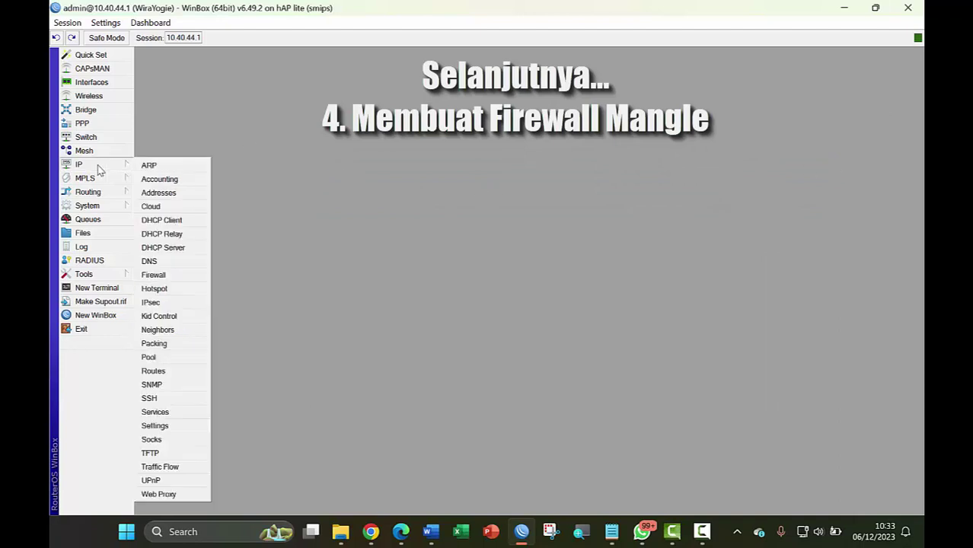
{"action": "left_click", "coordinate": [161, 276]}
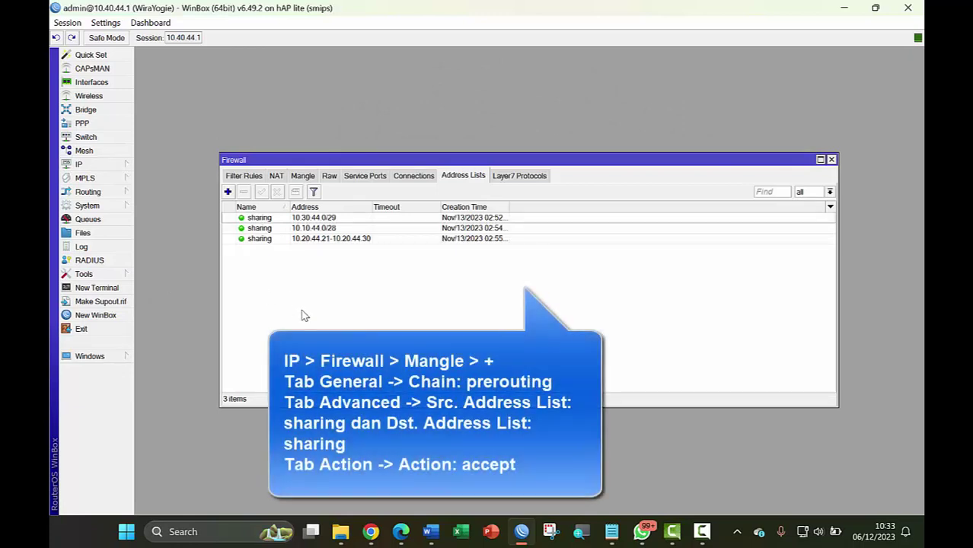
{"action": "left_click", "coordinate": [303, 176]}
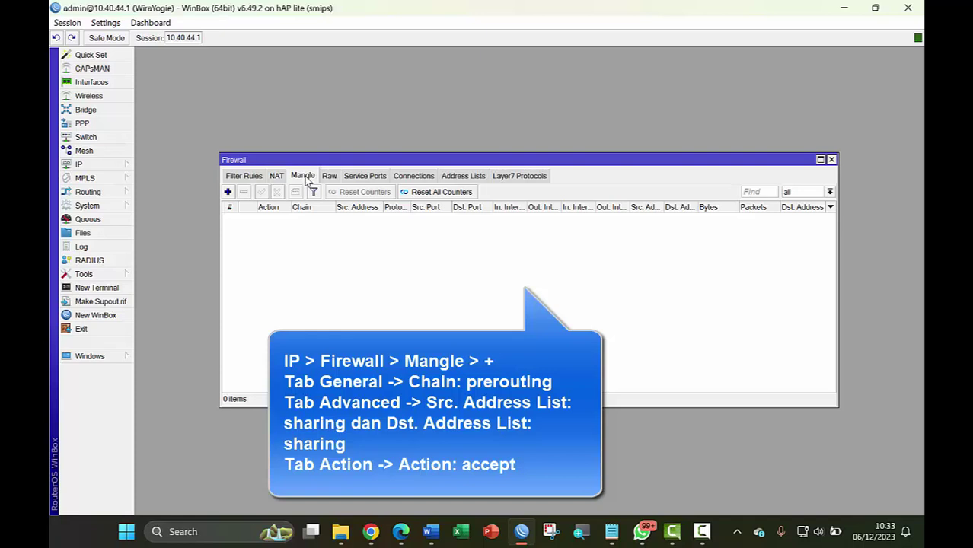
Add a prerouting mangle rule with Src. and Dst. Address List sharing and action accept
{"action": "left_click", "coordinate": [228, 192]}
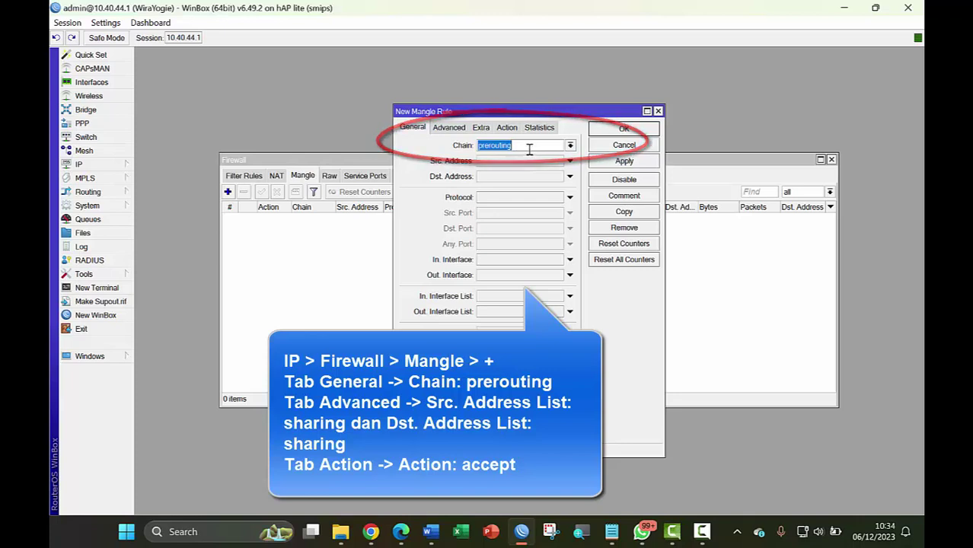
{"action": "left_click", "coordinate": [457, 130]}
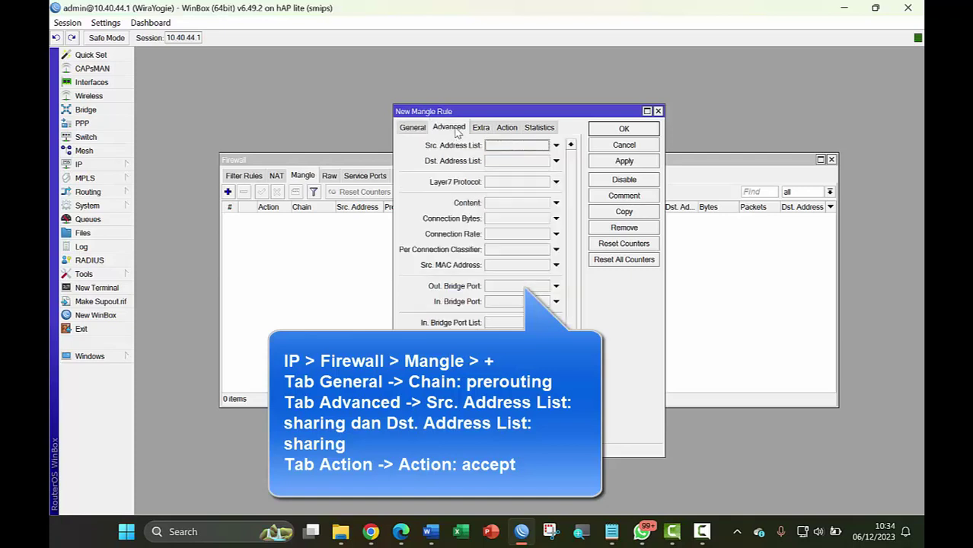
{"action": "left_click", "coordinate": [544, 146]}
{"action": "left_click", "coordinate": [532, 158]}
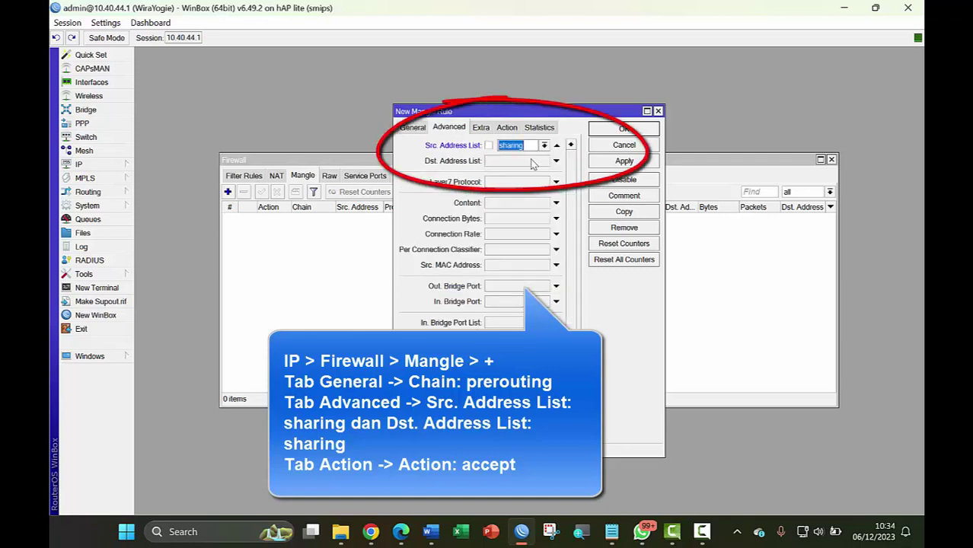
{"action": "left_click", "coordinate": [514, 162]}
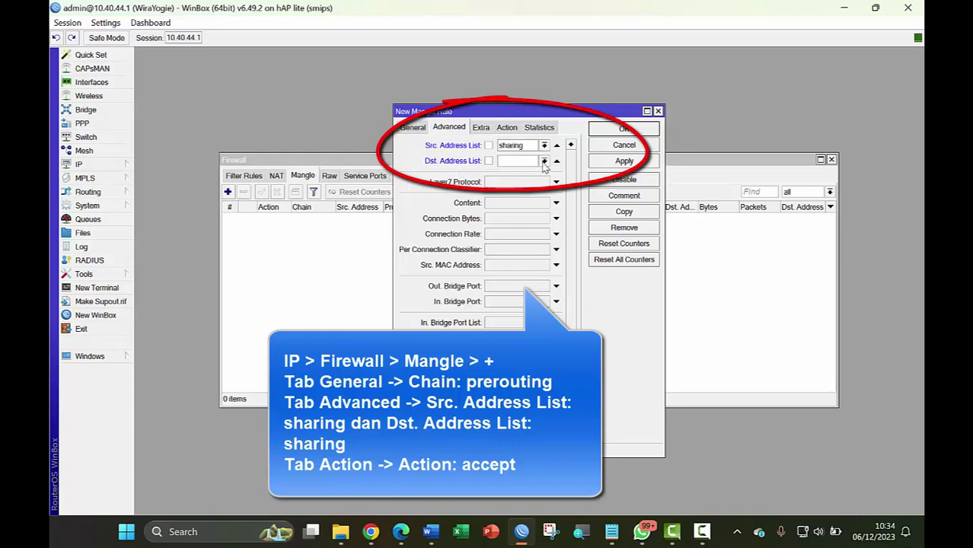
{"action": "left_click", "coordinate": [544, 161]}
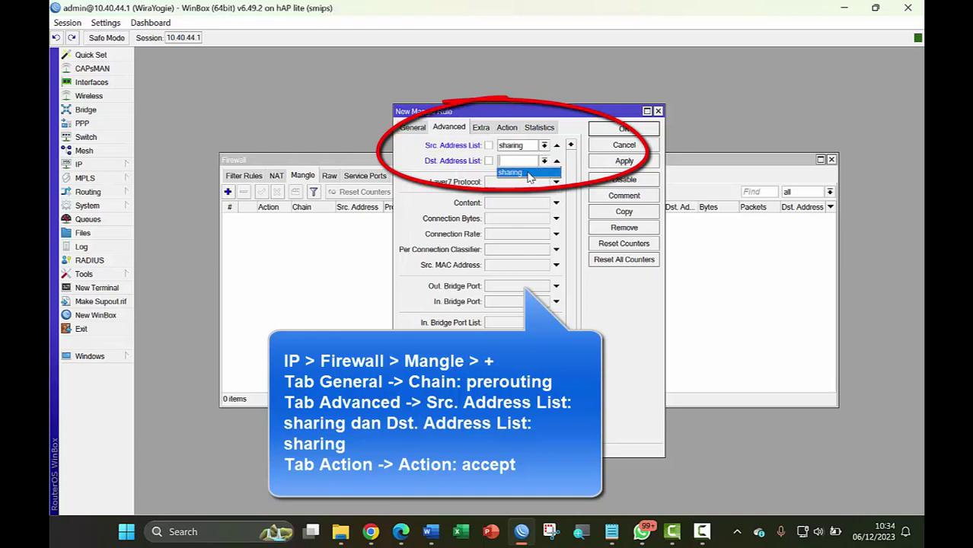
{"action": "left_click", "coordinate": [531, 173]}
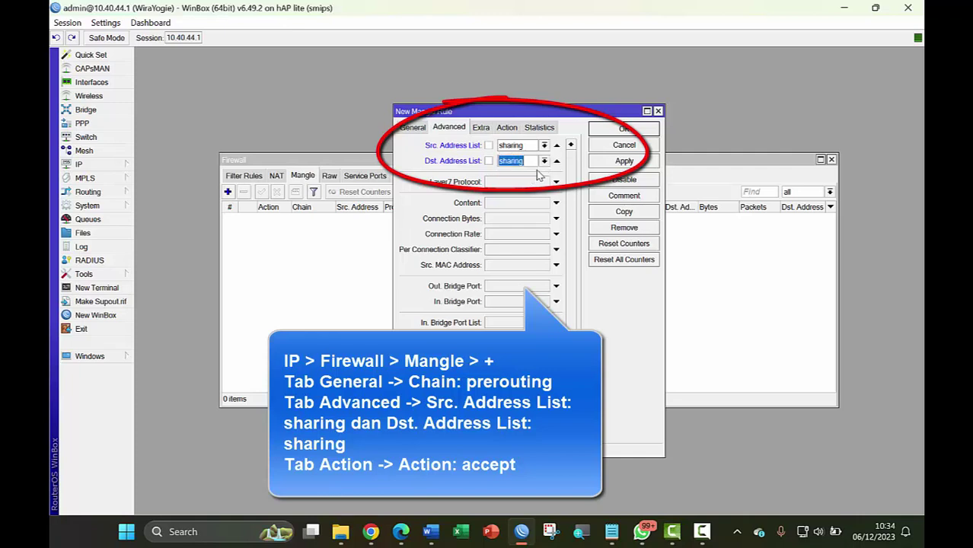
{"action": "left_click", "coordinate": [507, 128]}
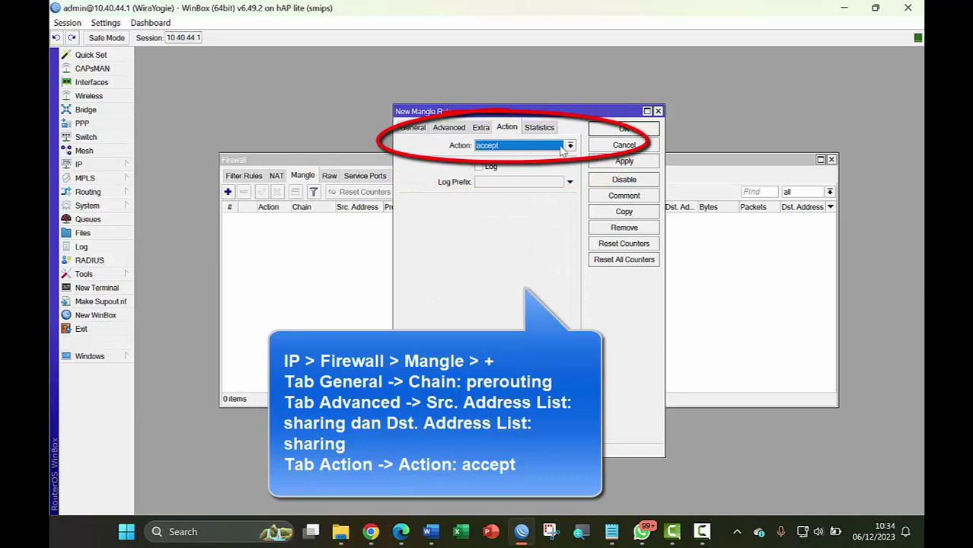
{"action": "left_click", "coordinate": [632, 162]}
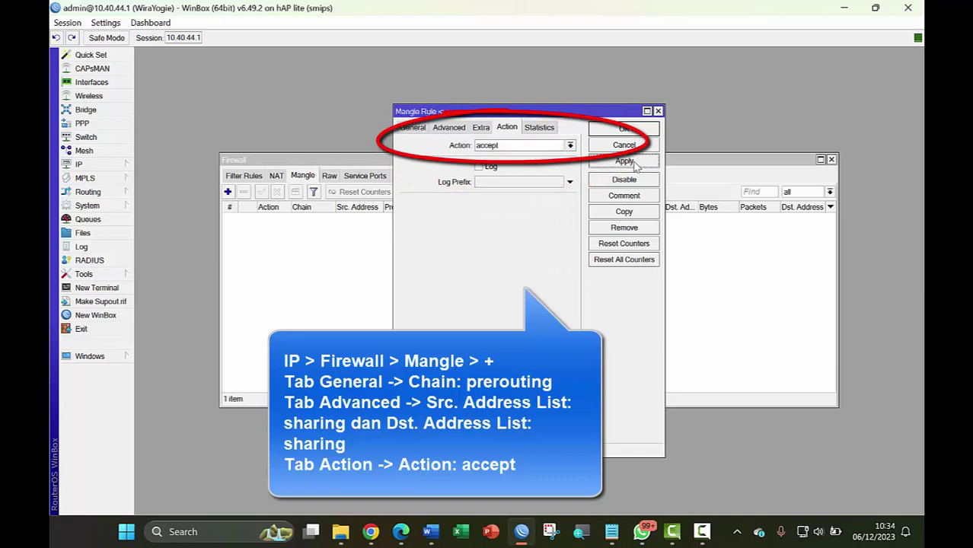
{"action": "left_click", "coordinate": [638, 131]}
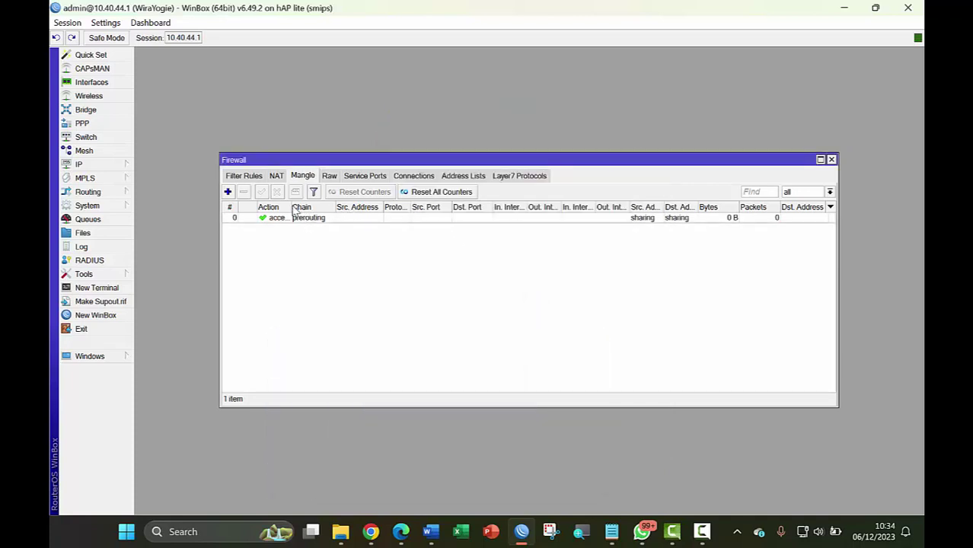
Widen the Mangle list's Action and Src. Address columns and autofit the Dst. Address List column
{"action": "left_click_drag", "start_coordinate": [293, 208], "coordinate": [324, 207]}
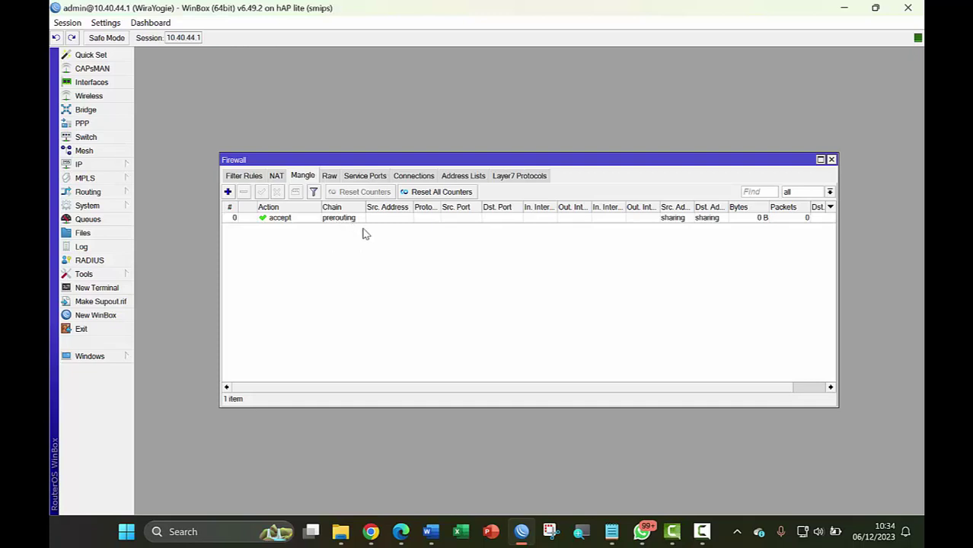
{"action": "left_click_drag", "start_coordinate": [693, 207], "coordinate": [708, 208]}
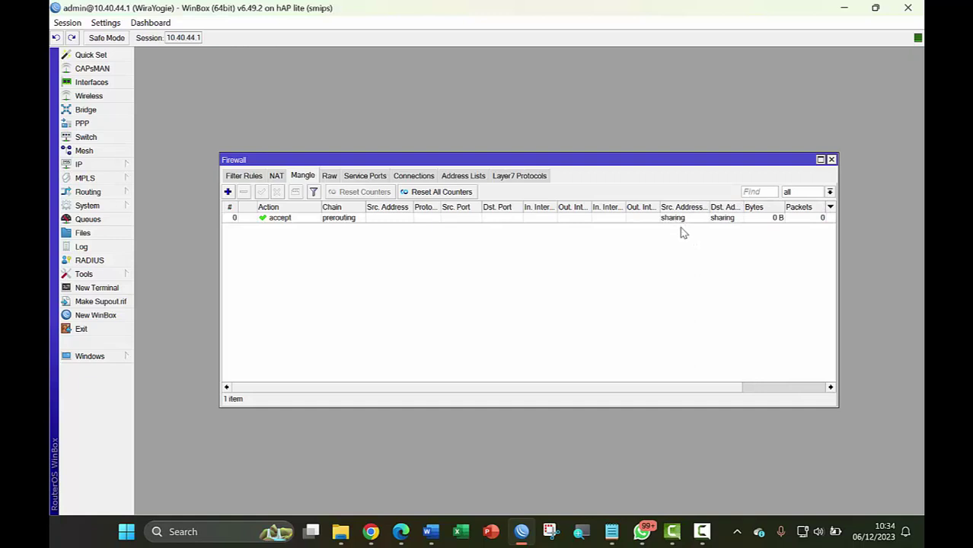
{"action": "double_click", "coordinate": [744, 207]}
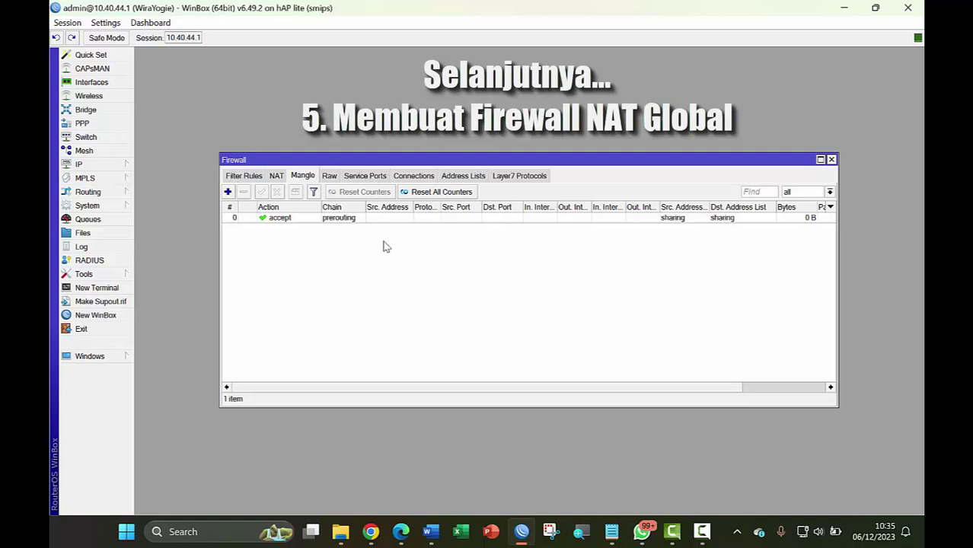
Start a new srcnat NAT rule matching sharing as both source and destination address list
{"action": "left_click", "coordinate": [277, 176]}
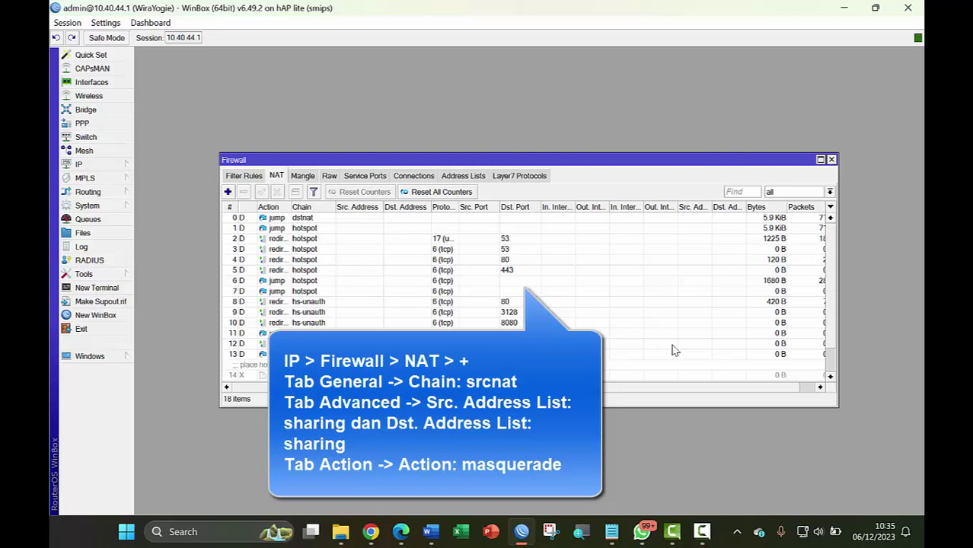
{"action": "left_click", "coordinate": [228, 192]}
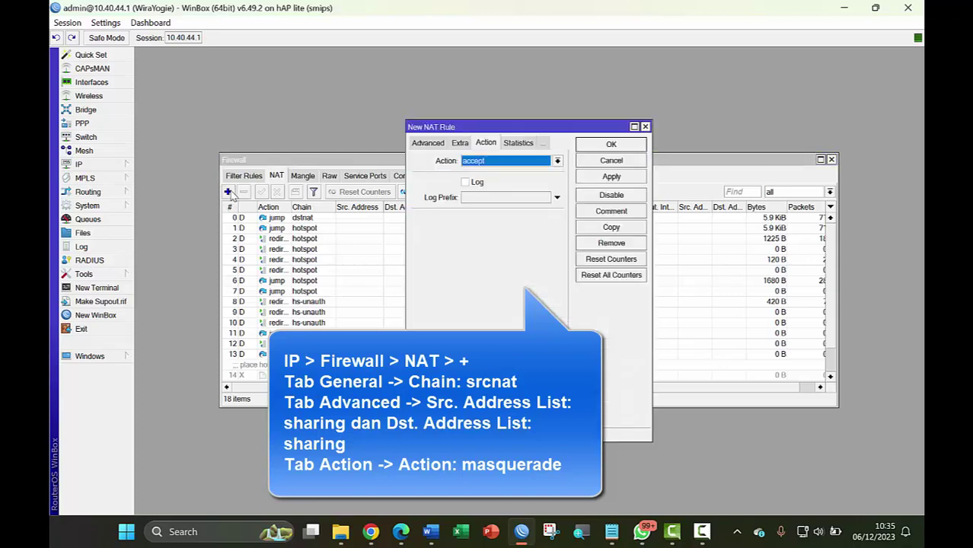
{"action": "left_click", "coordinate": [427, 144]}
{"action": "left_click", "coordinate": [426, 144]}
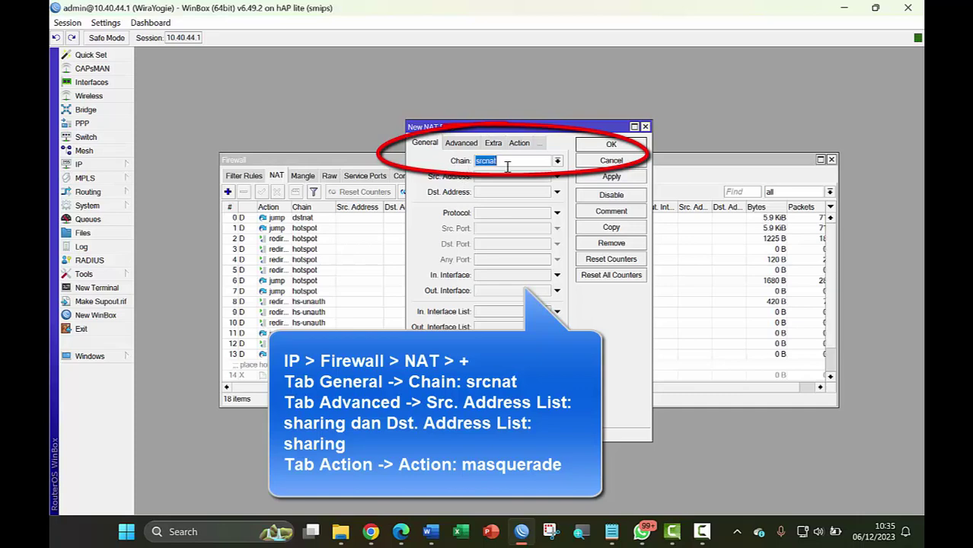
{"action": "left_click", "coordinate": [468, 147]}
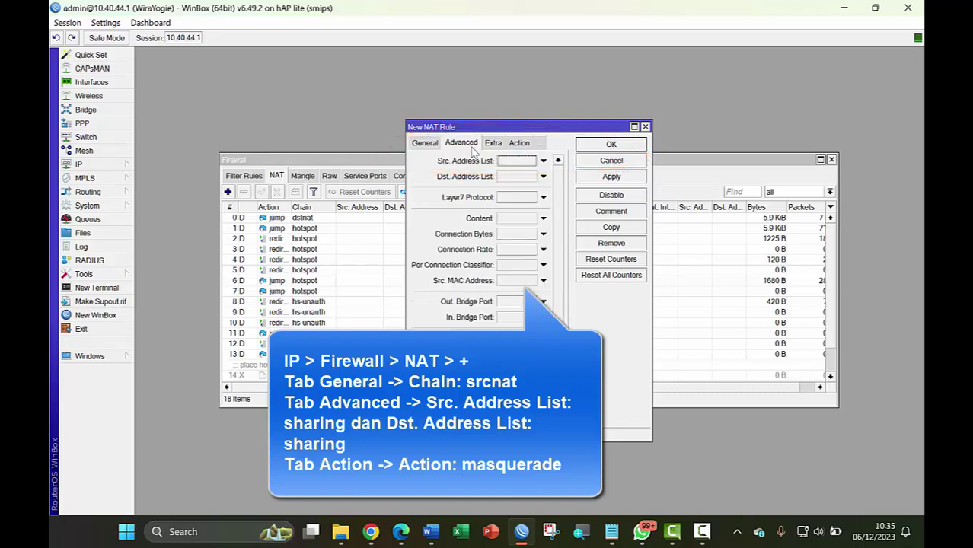
{"action": "left_click", "coordinate": [518, 160]}
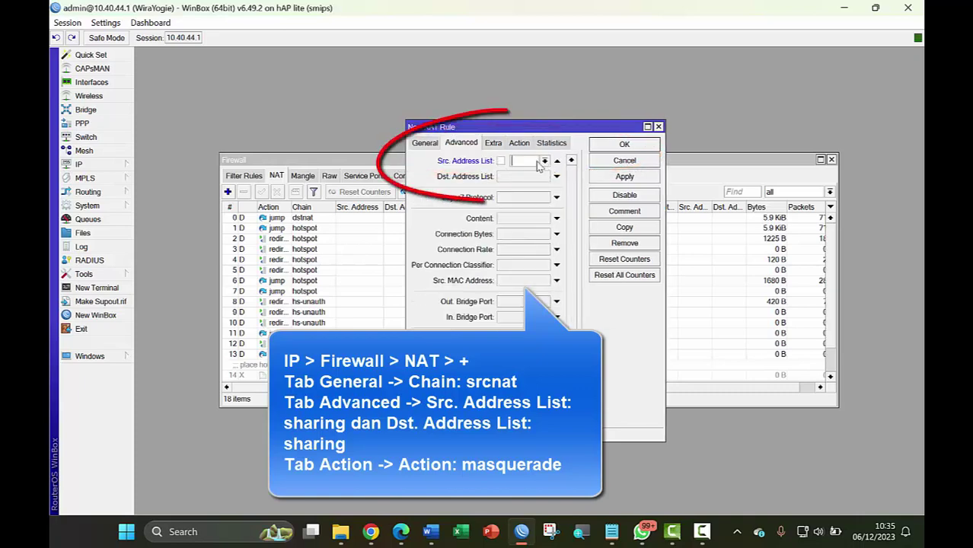
{"action": "left_click", "coordinate": [544, 160]}
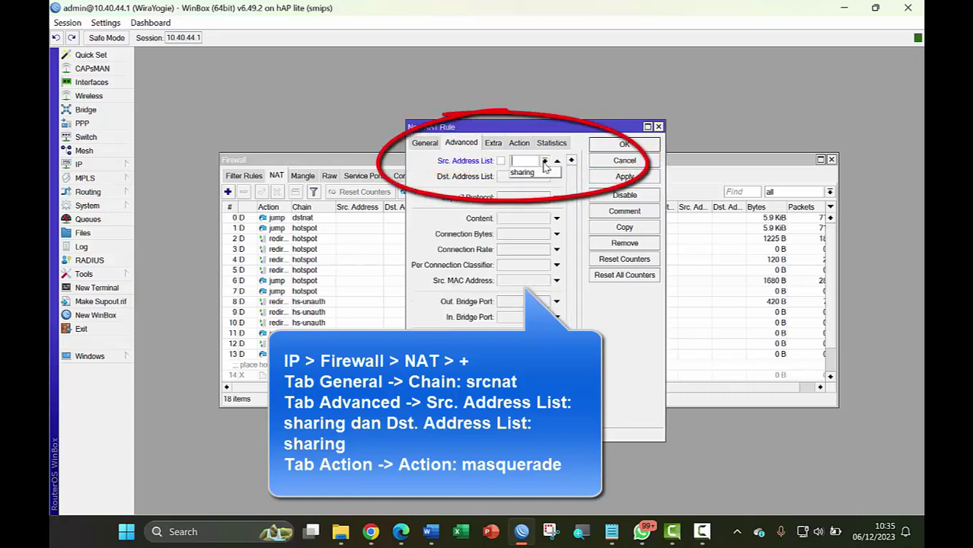
{"action": "left_click", "coordinate": [540, 172]}
{"action": "left_click", "coordinate": [521, 176]}
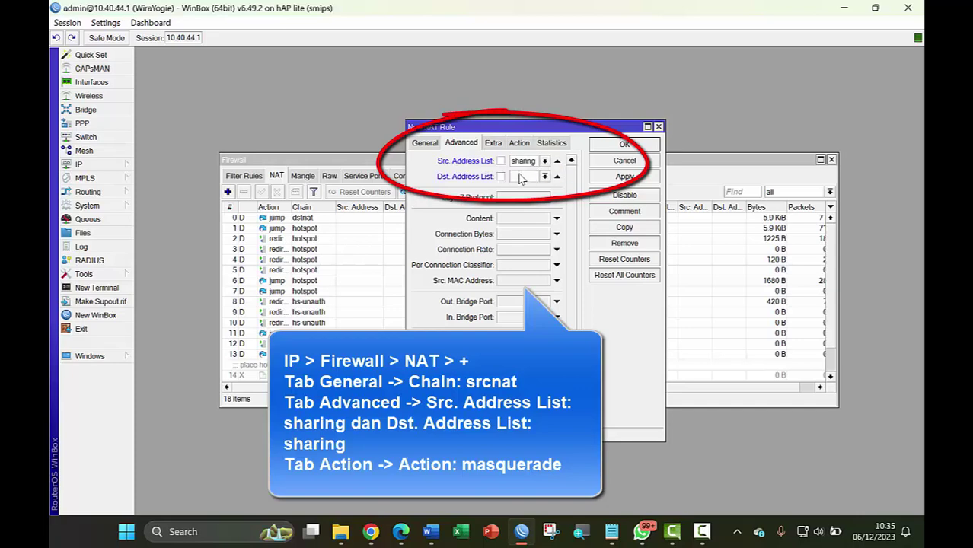
{"action": "left_click", "coordinate": [545, 176]}
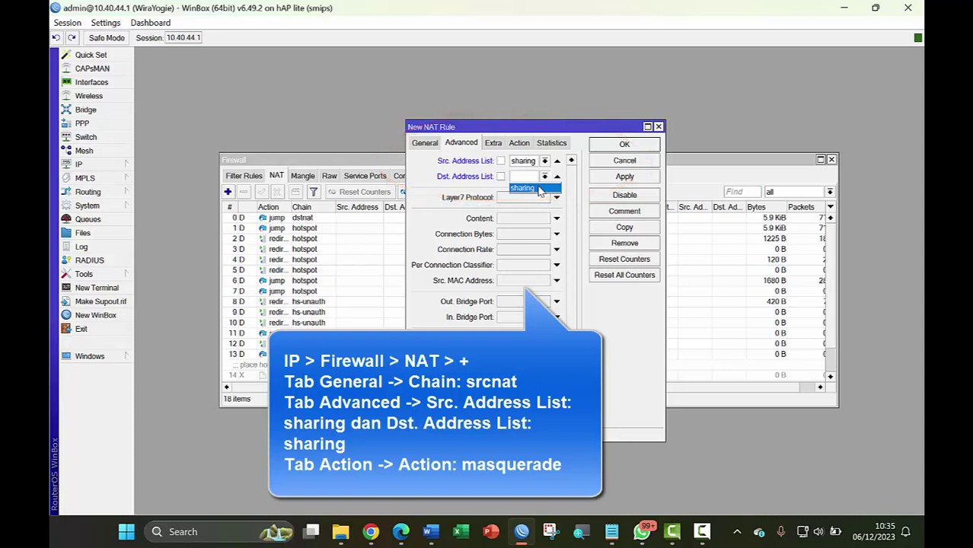
{"action": "left_click", "coordinate": [540, 189]}
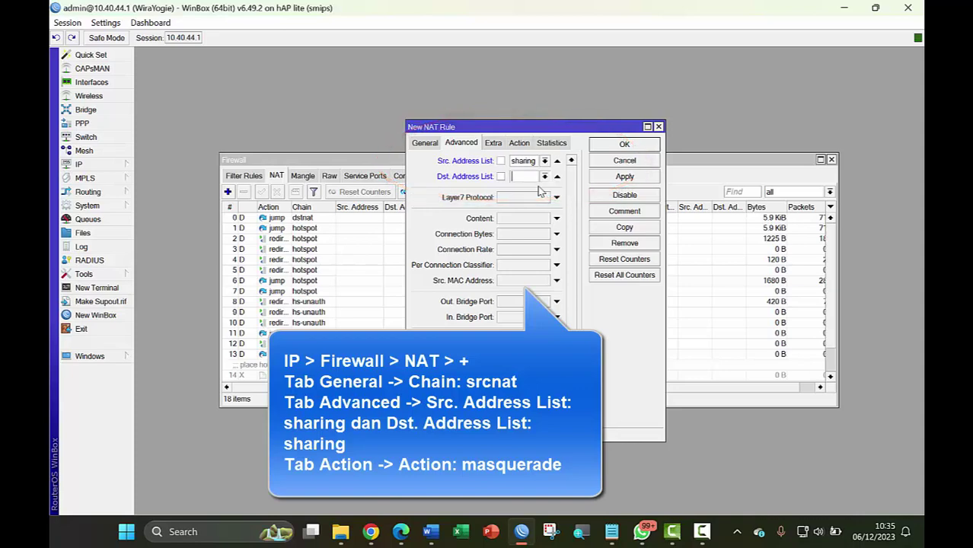
Set the NAT rule's action to masquerade and save it
{"action": "left_click", "coordinate": [522, 143]}
{"action": "left_click", "coordinate": [504, 163]}
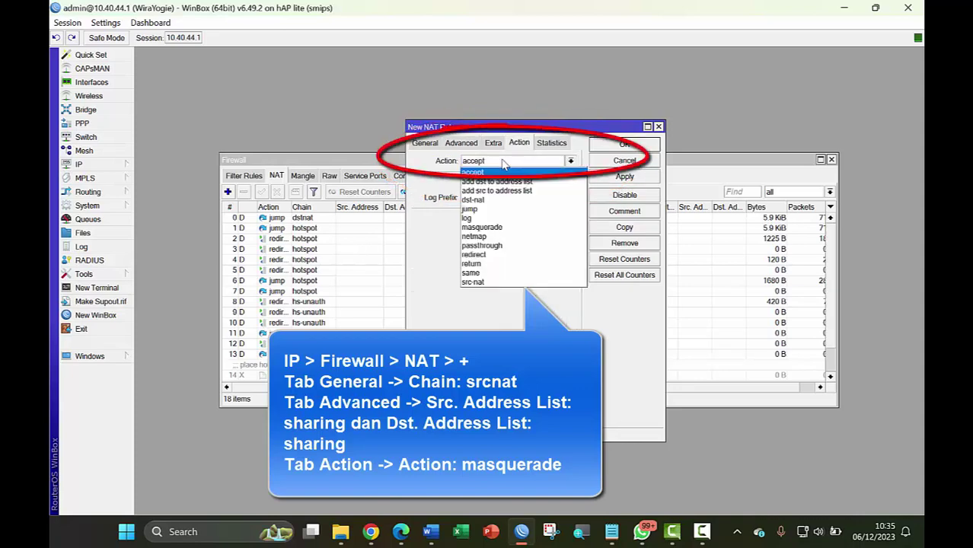
{"action": "left_click", "coordinate": [502, 228]}
{"action": "left_click", "coordinate": [643, 177]}
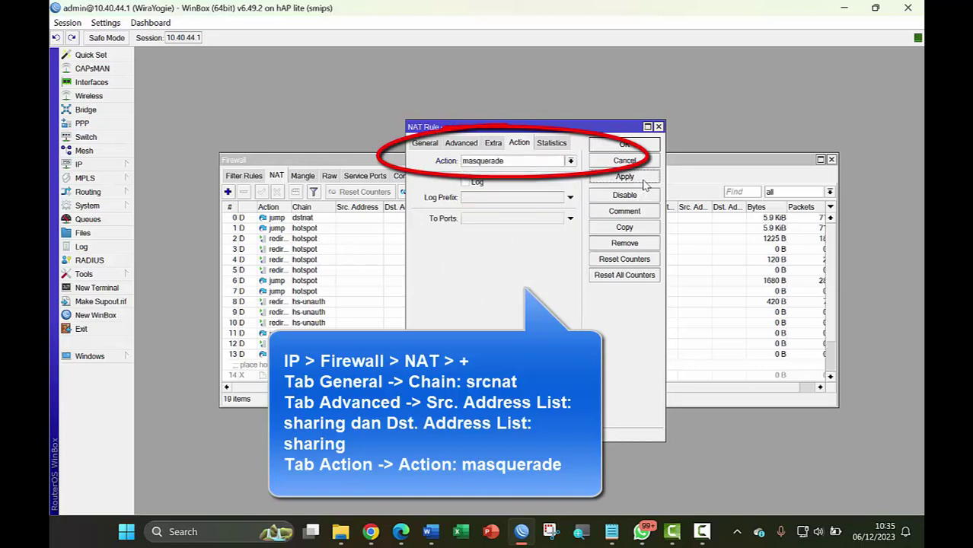
{"action": "left_click", "coordinate": [638, 147]}
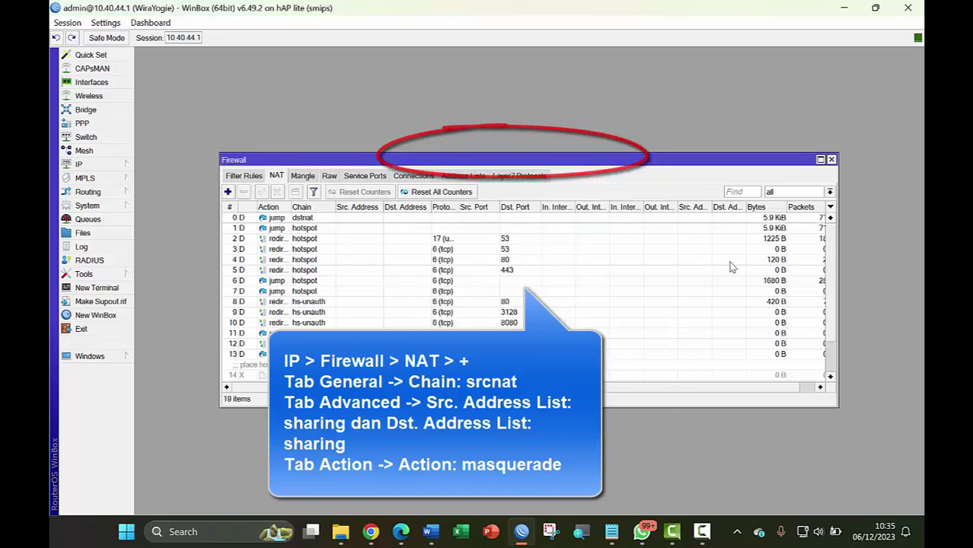
Scroll to the new masquerade rule, widen the Action column and enlarge the Firewall window
{"action": "scroll", "coordinate": [830, 335], "scroll_direction": "down", "scroll_amount": 2}
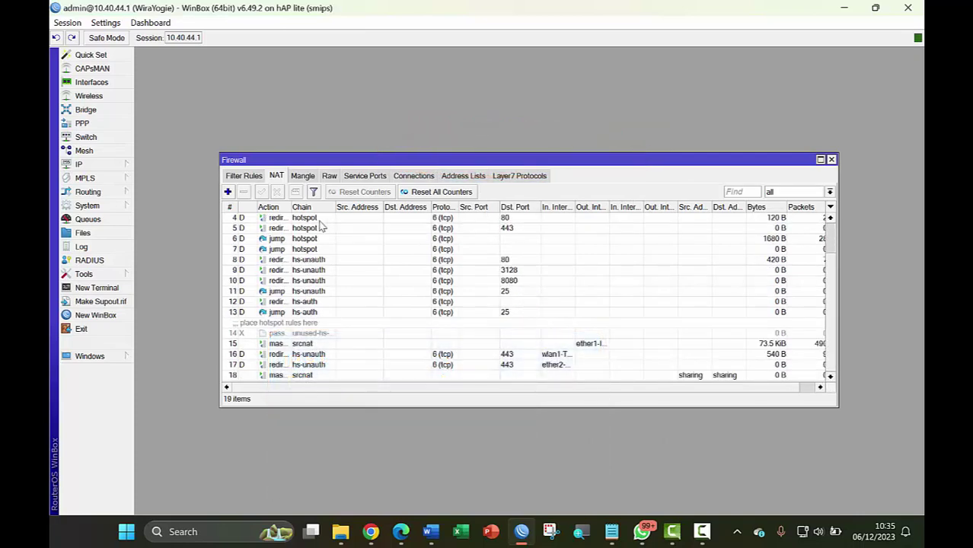
{"action": "left_click_drag", "start_coordinate": [287, 207], "coordinate": [312, 208]}
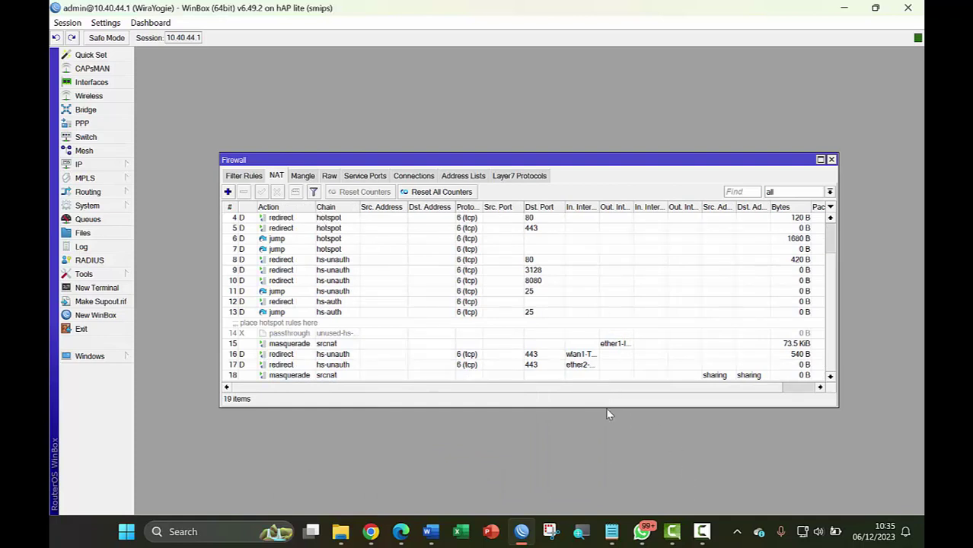
{"action": "left_click_drag", "start_coordinate": [606, 404], "coordinate": [602, 441]}
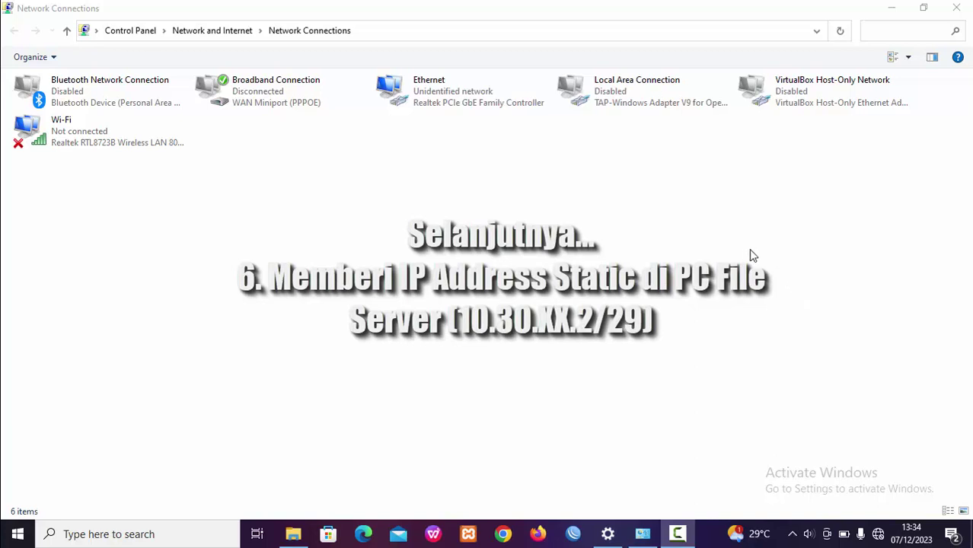
Open the Ethernet connection's Internet Protocol Version 4 (TCP/IPv4) properties
{"action": "left_click", "coordinate": [648, 227]}
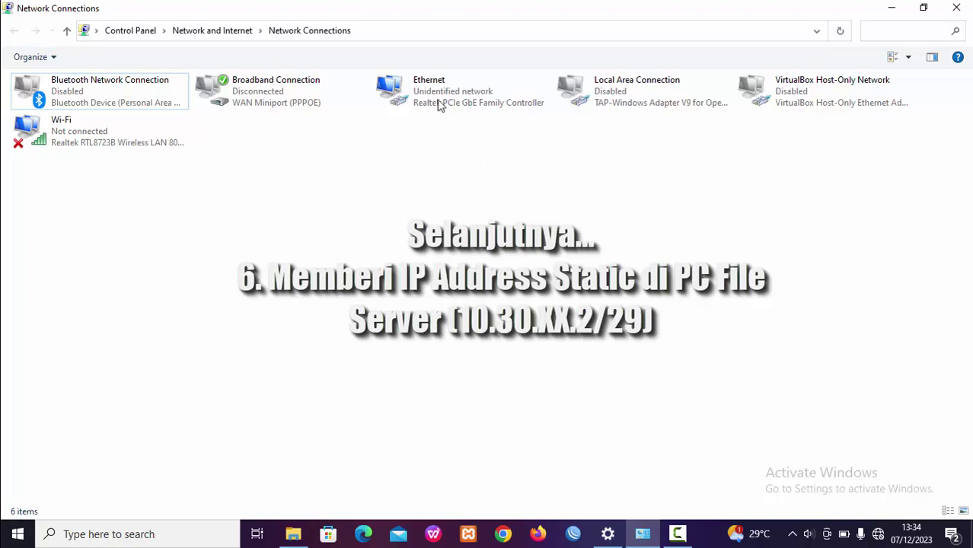
{"action": "left_click", "coordinate": [479, 108]}
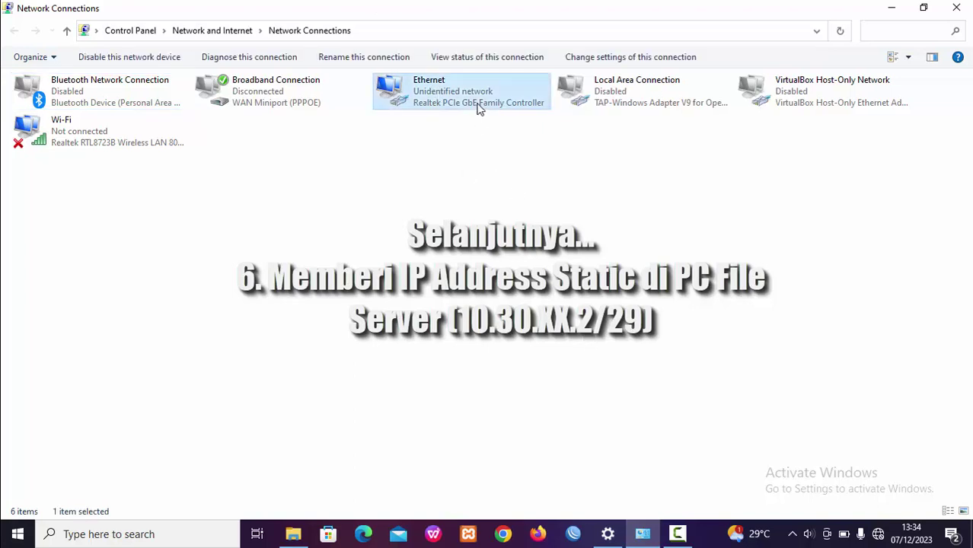
{"action": "right_click", "coordinate": [481, 103]}
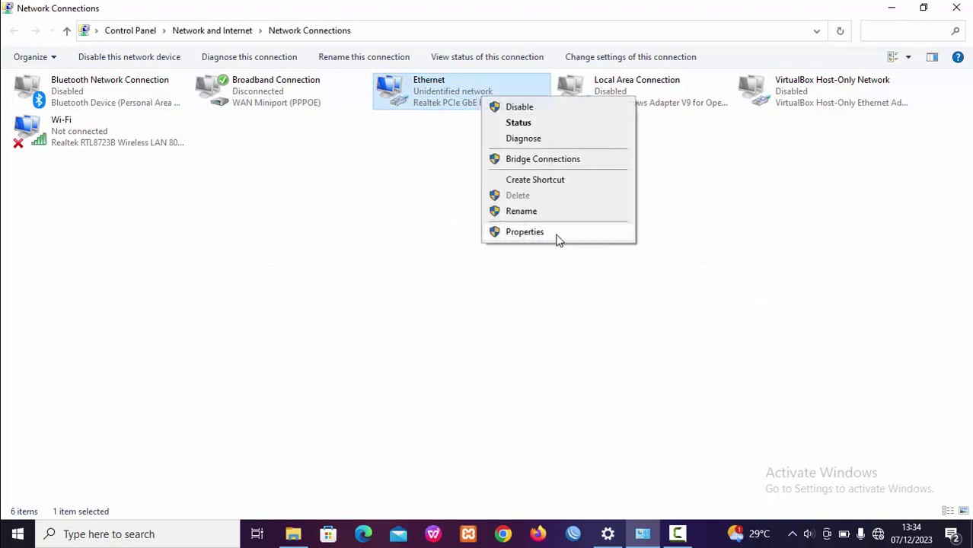
{"action": "left_click", "coordinate": [557, 235]}
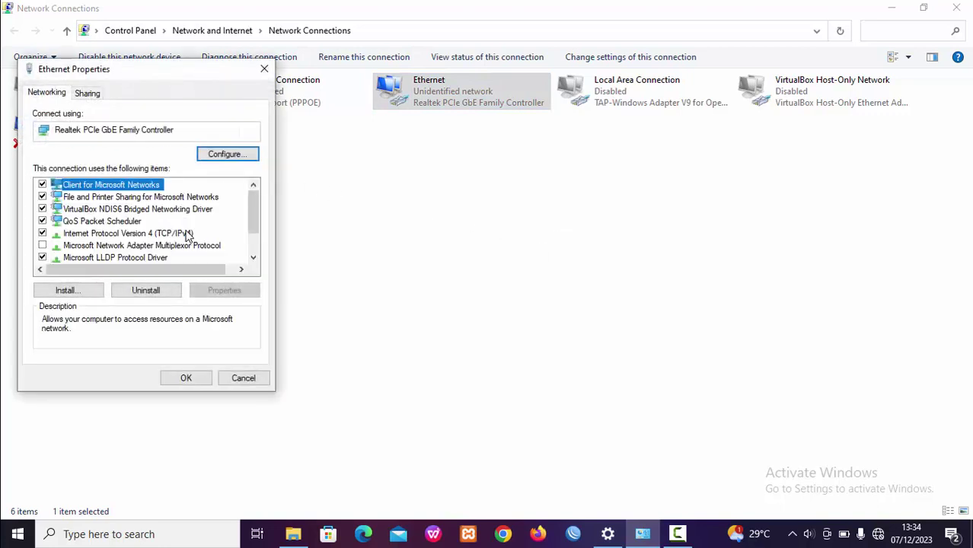
{"action": "left_click", "coordinate": [189, 235]}
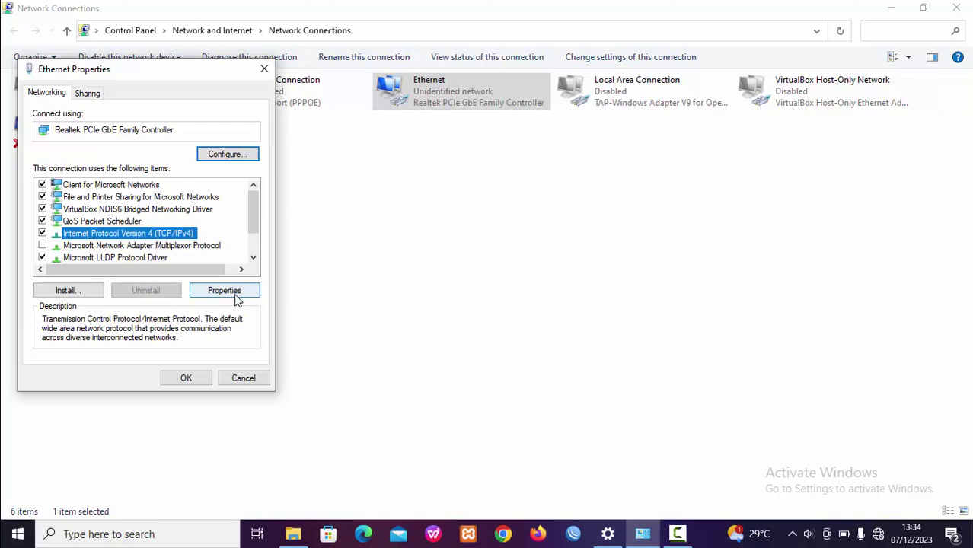
{"action": "left_click", "coordinate": [226, 291]}
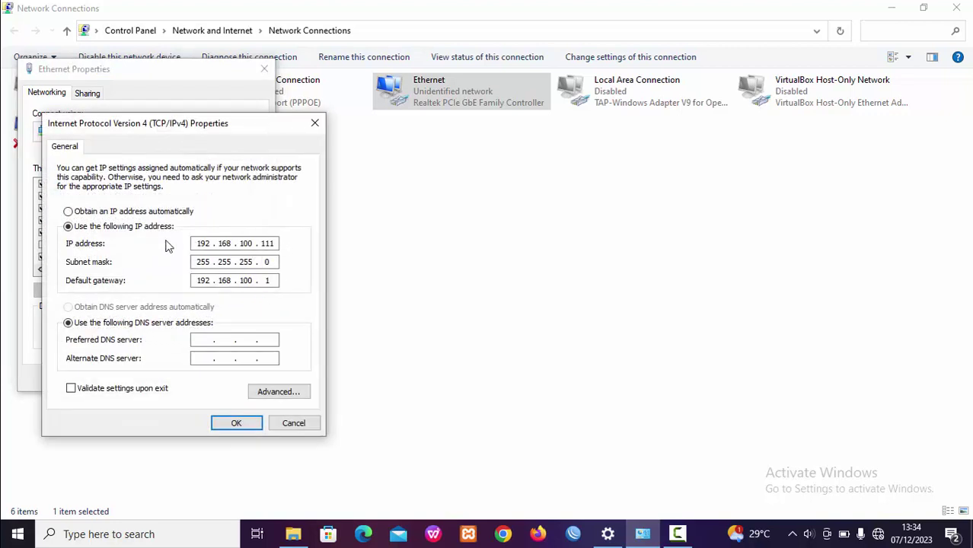
Switch to a static address and enter IP address 10.30.44.2
{"action": "double_click", "coordinate": [199, 244]}
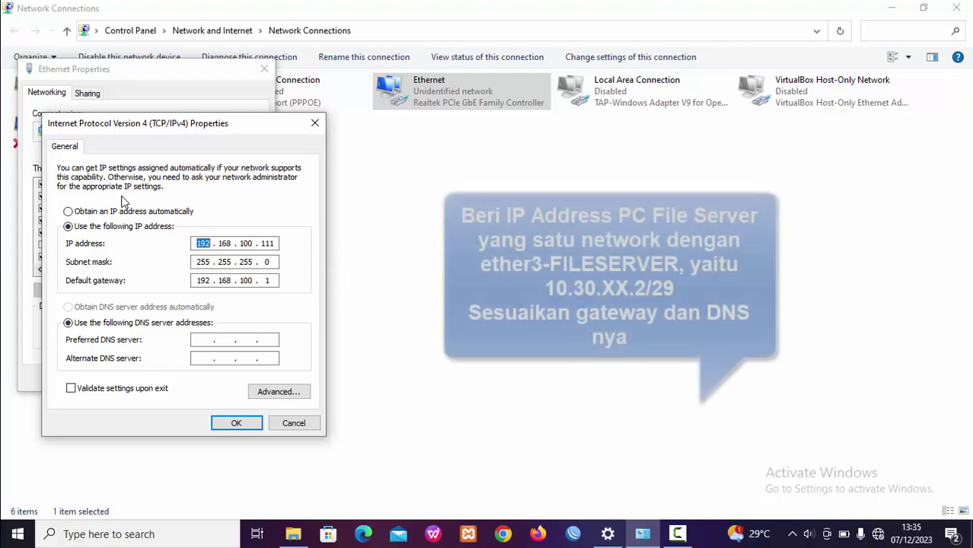
{"action": "left_click", "coordinate": [68, 212]}
{"action": "left_click", "coordinate": [134, 227]}
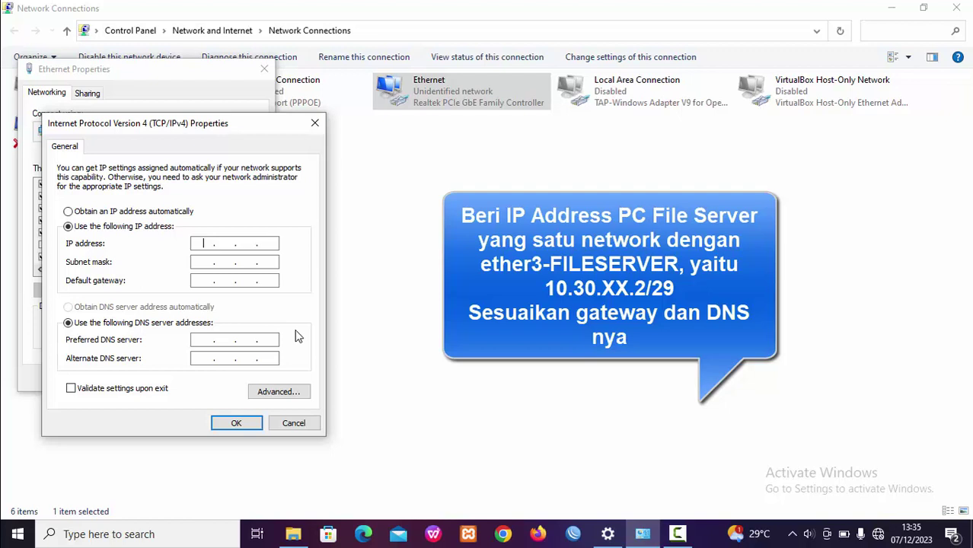
{"action": "type", "text": "10 . 30 .  ."}
{"action": "left_click", "coordinate": [249, 245]}
{"action": "type", "text": "44 ."}
{"action": "key", "text": "period"}
{"action": "type", "text": "2"}
Enter subnet mask 255.255.255.248, gateway and preferred DNS 10.30.44.1, then save
{"action": "left_click", "coordinate": [211, 262]}
{"action": "type", "text": "255 . "}
{"action": "type", "text": "255 . 2"}
{"action": "type", "text": "55 . "}
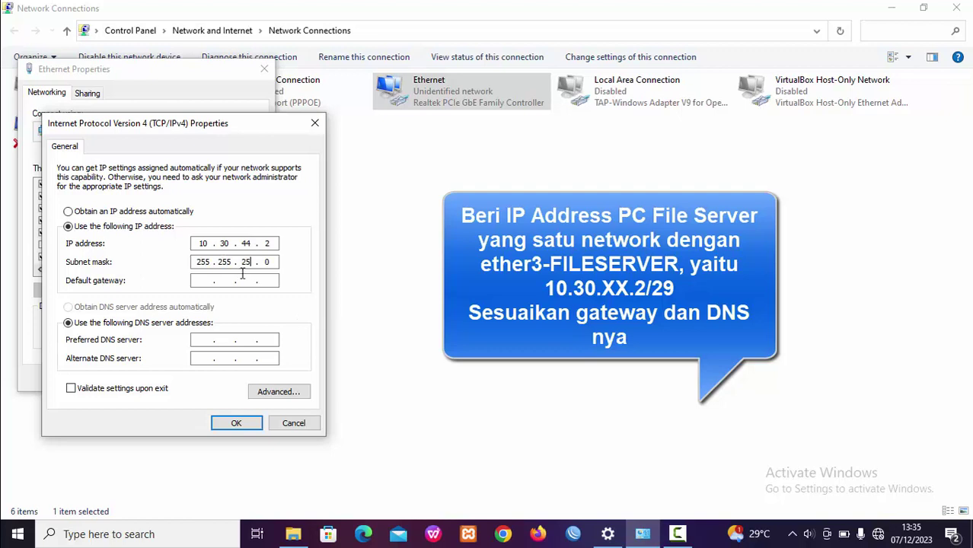
{"action": "type", "text": "248"}
{"action": "left_click", "coordinate": [197, 281]}
{"action": "type", "text": "10 . 30 . ."}
{"action": "left_click", "coordinate": [246, 280]}
{"action": "type", "text": "44 ."}
{"action": "left_click", "coordinate": [269, 281]}
{"action": "type", "text": "1"}
{"action": "left_click", "coordinate": [205, 340]}
{"action": "type", "text": "10 "}
{"action": "type", "text": ". "}
{"action": "type", "text": "30 . "}
{"action": "type", "text": "44 . "}
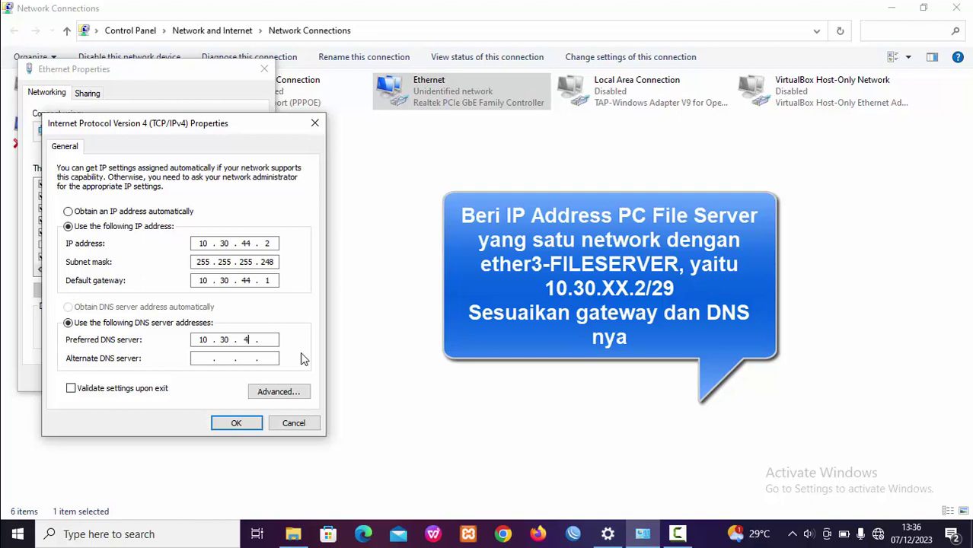
{"action": "type", "text": "1"}
{"action": "left_click", "coordinate": [236, 422]}
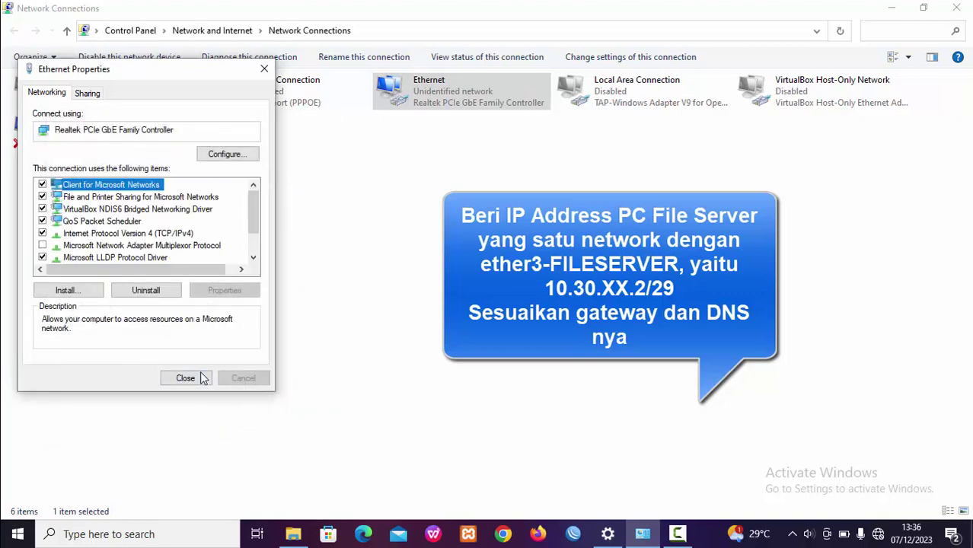
Close Ethernet Properties and make the PC discoverable on Network 45
{"action": "left_click", "coordinate": [202, 378]}
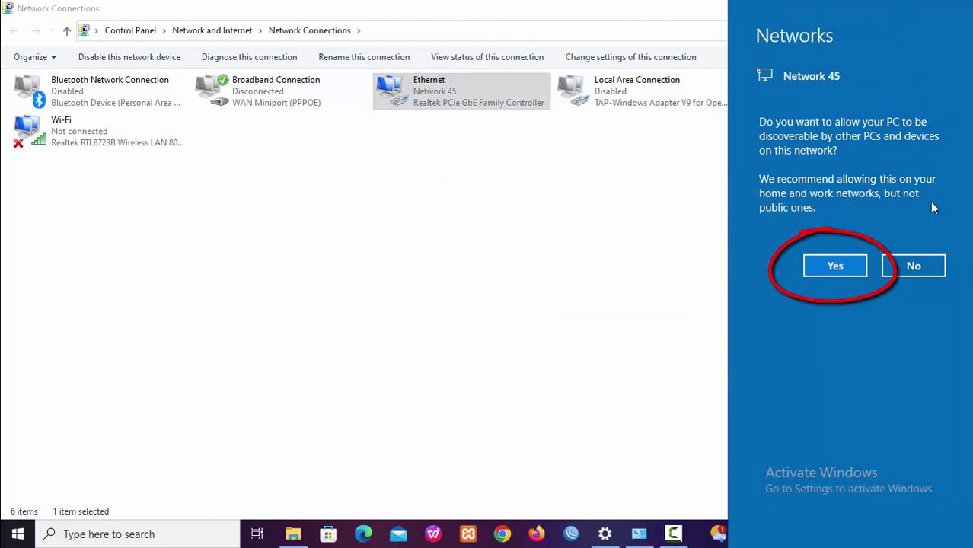
{"action": "left_click", "coordinate": [850, 272]}
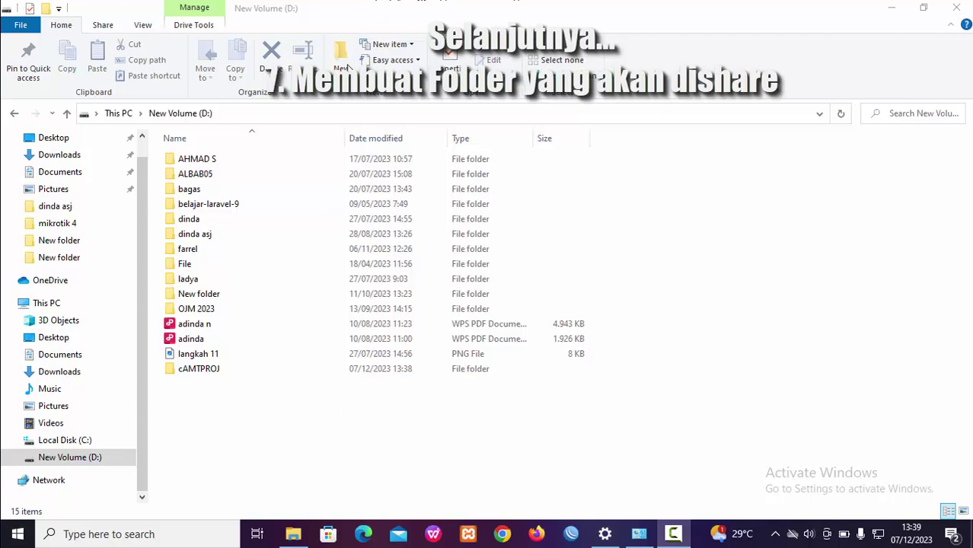
Create a new folder on New Volume (D:) named with the author's name
{"action": "left_click", "coordinate": [347, 15]}
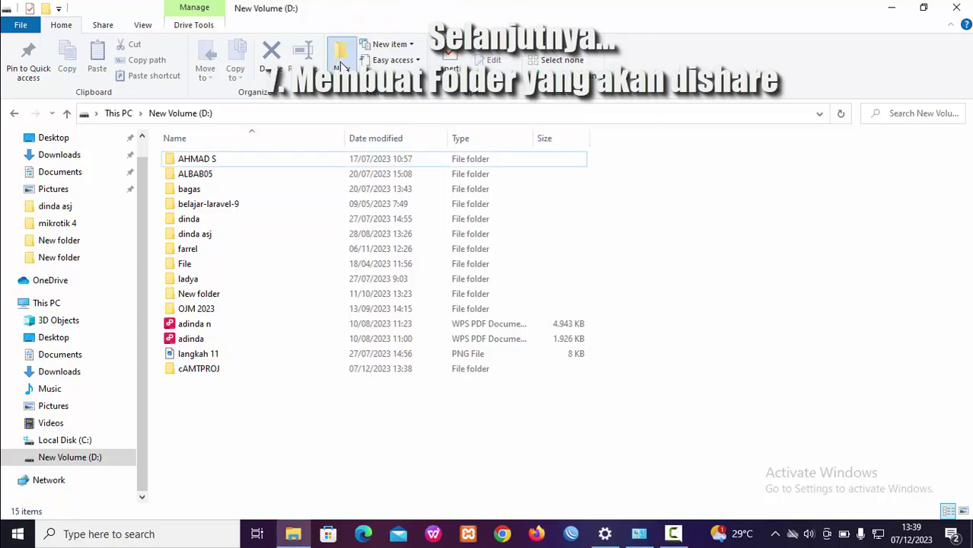
{"action": "left_click", "coordinate": [341, 61]}
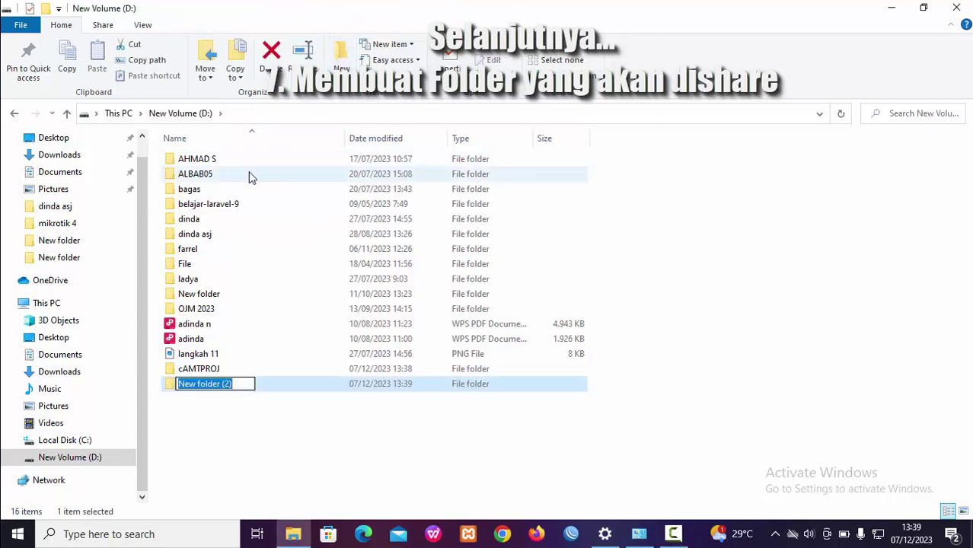
{"action": "type", "text": "wIRA"}
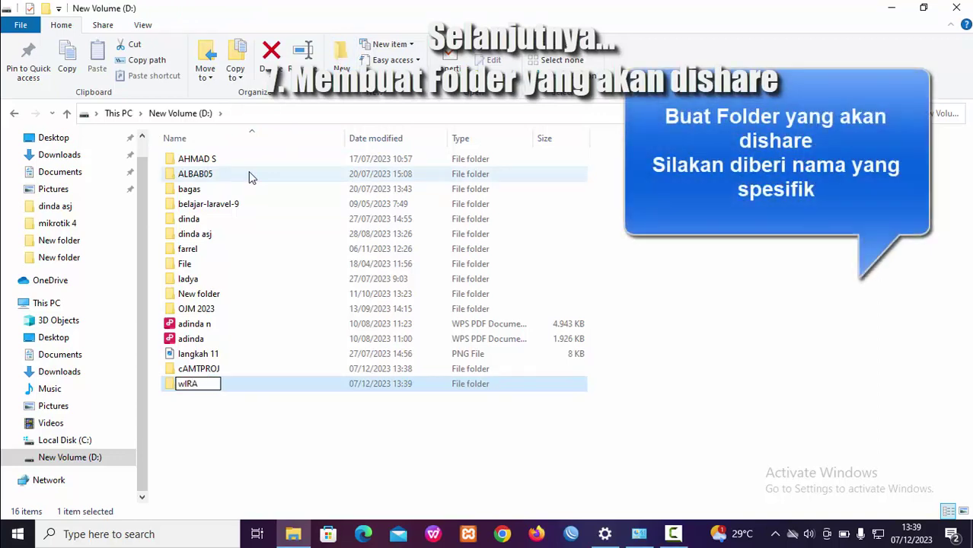
{"action": "type", "text": "yOGIE"}
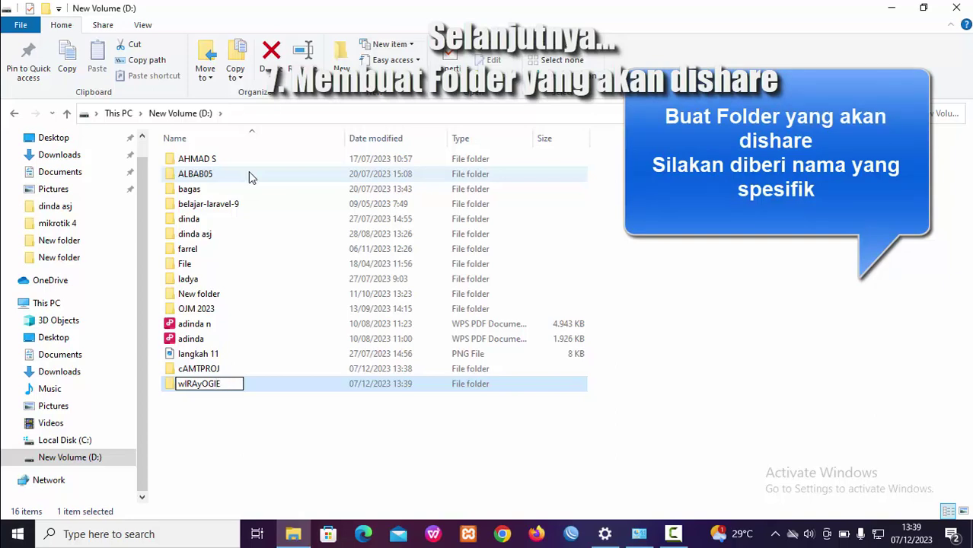
{"action": "key", "text": "Return"}
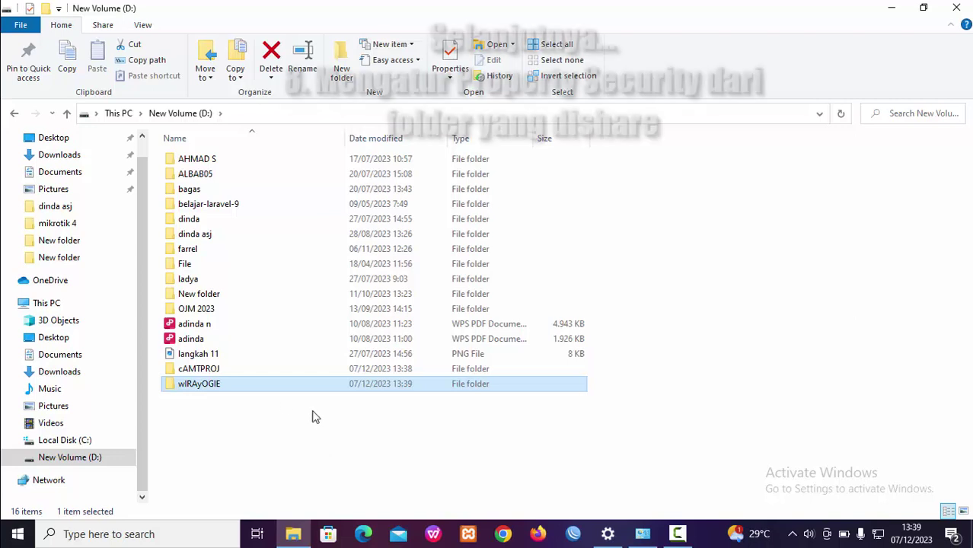
Open the new folder's Properties, go to Security and open its permissions editor
{"action": "right_click", "coordinate": [203, 391]}
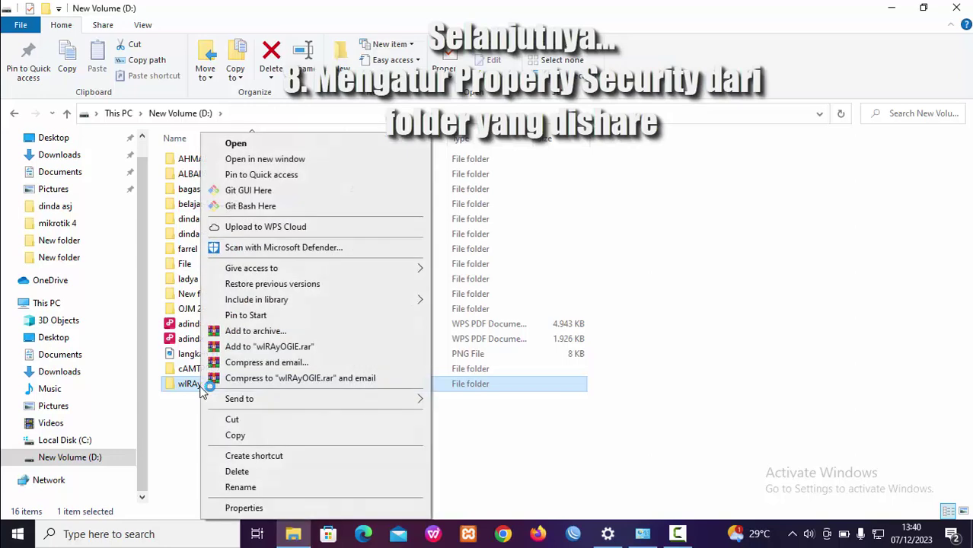
{"action": "left_click", "coordinate": [281, 510]}
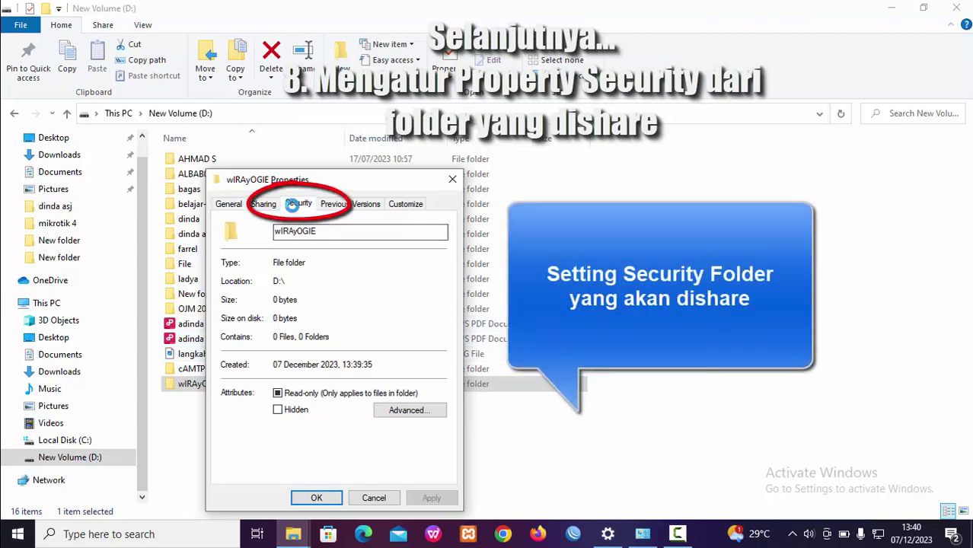
{"action": "left_click", "coordinate": [296, 205]}
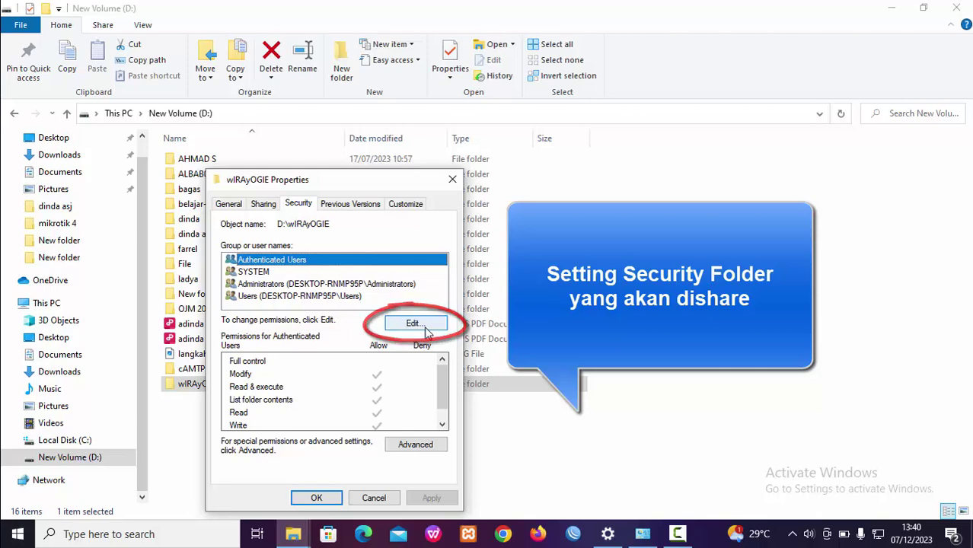
{"action": "left_click", "coordinate": [426, 329]}
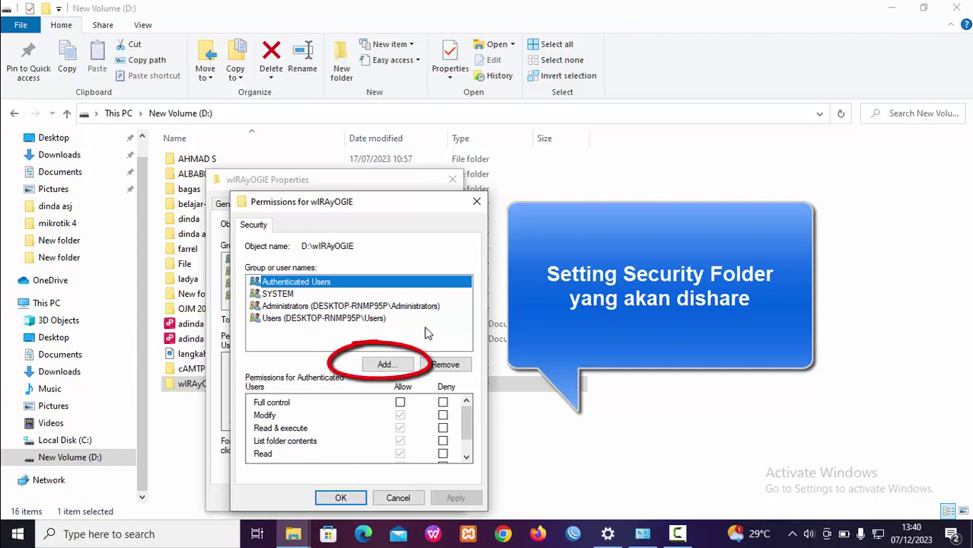
Add the Everyone group to the folder's permissions, keeping default Read & execute access
{"action": "left_click", "coordinate": [390, 365]}
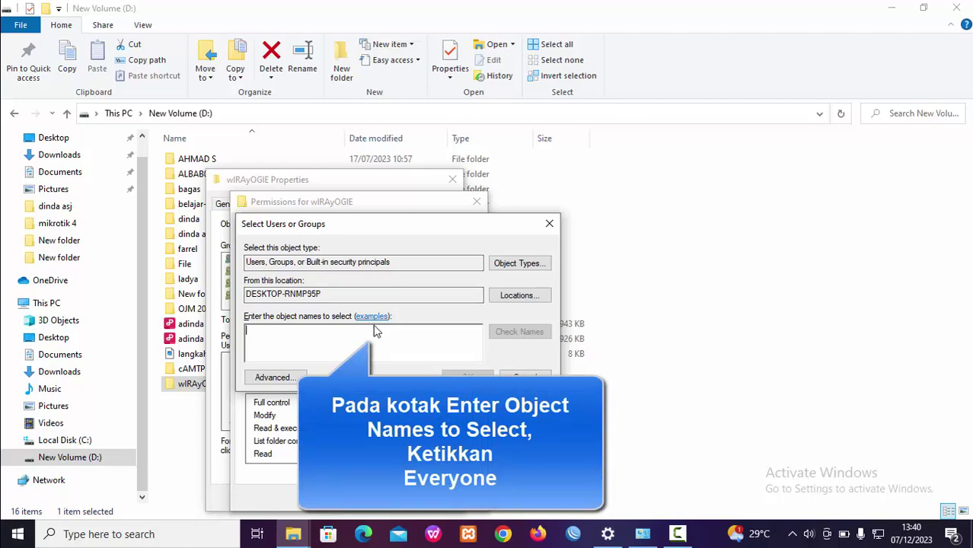
{"action": "type", "text": "Ev"}
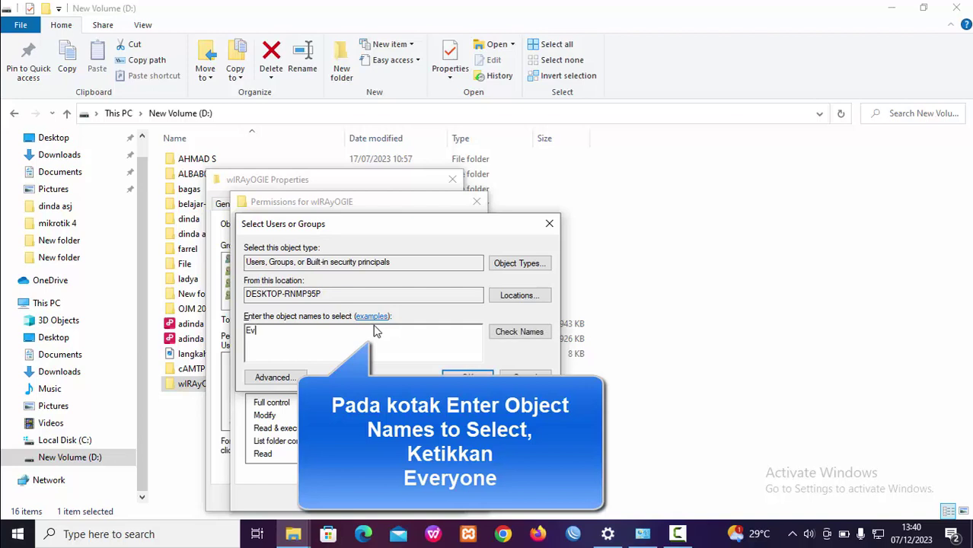
{"action": "type", "text": "eryone"}
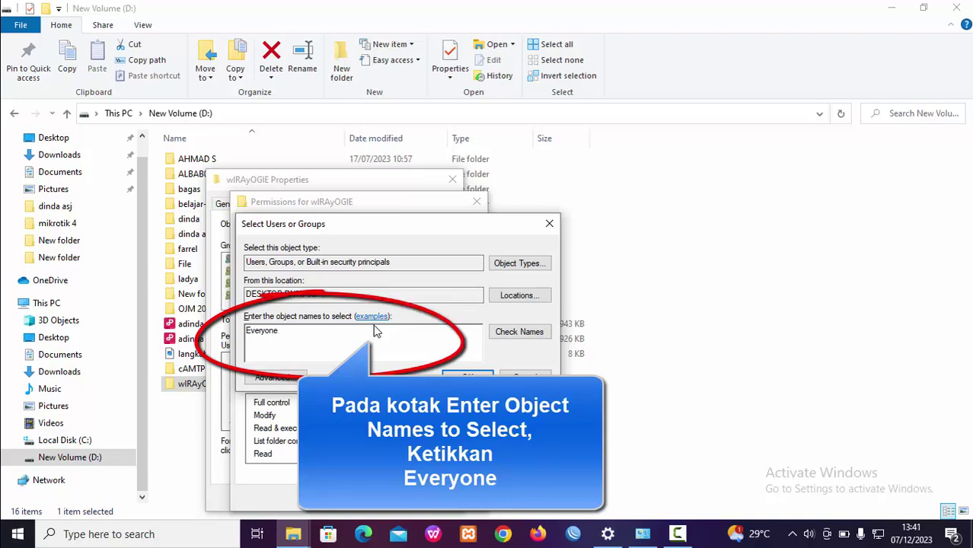
{"action": "left_click", "coordinate": [537, 334]}
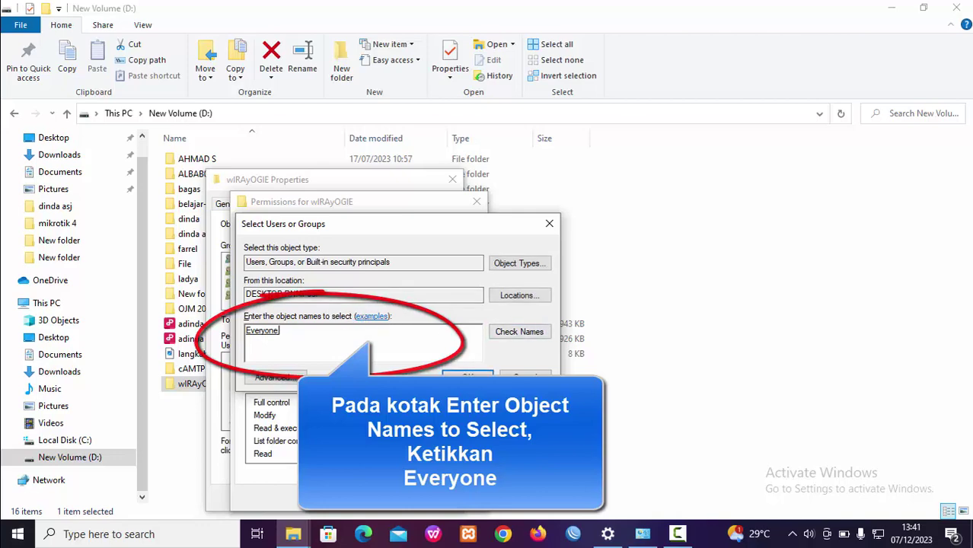
{"action": "key", "text": "Return"}
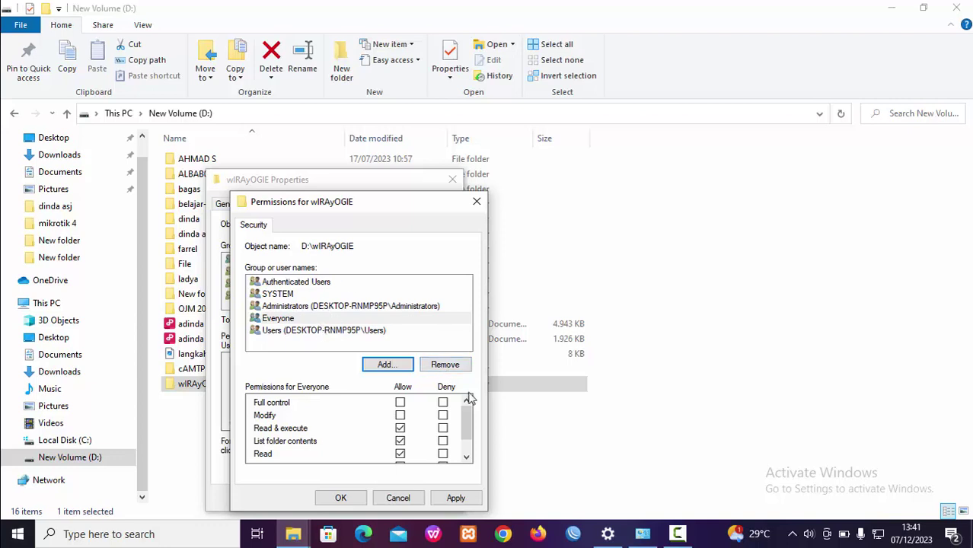
Apply and confirm the new Everyone permissions on the wIRAyOGIE folder
{"action": "left_click", "coordinate": [456, 499]}
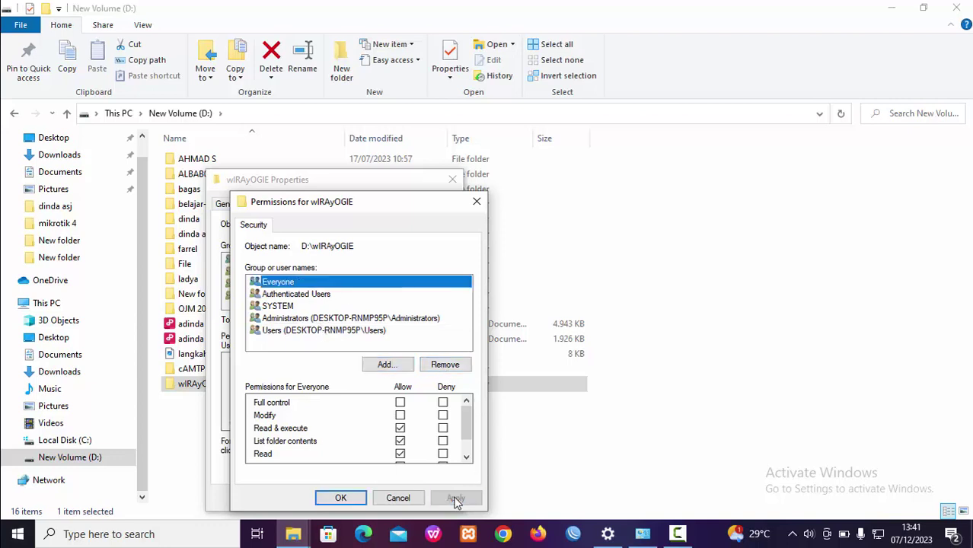
{"action": "left_click", "coordinate": [349, 499]}
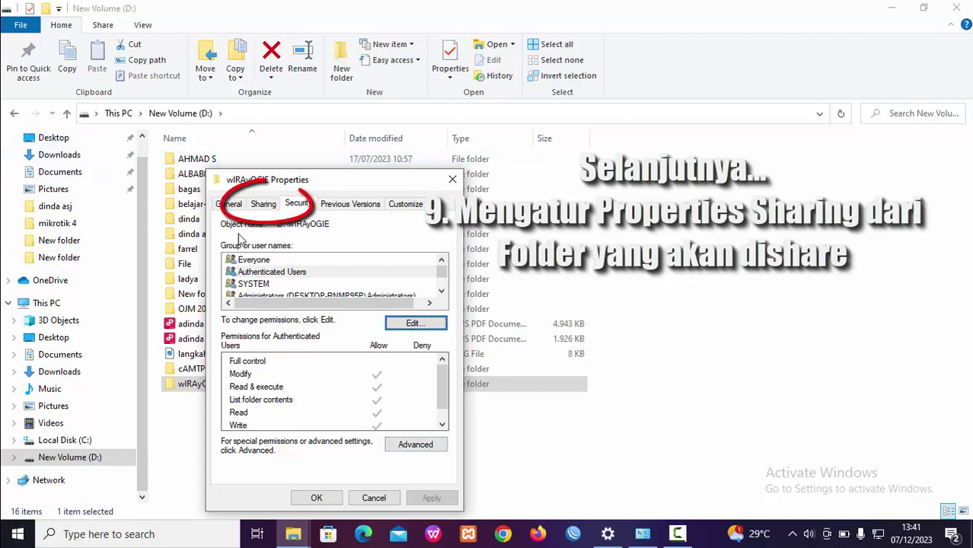
Open the Network access dialog for wIRAyOGIE from its Sharing tab
{"action": "left_click", "coordinate": [263, 205]}
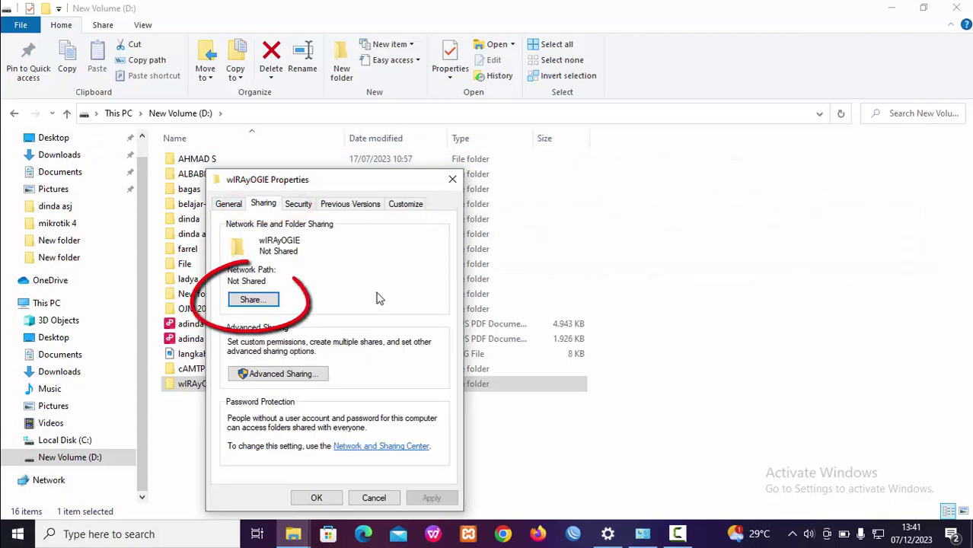
{"action": "left_click", "coordinate": [248, 301]}
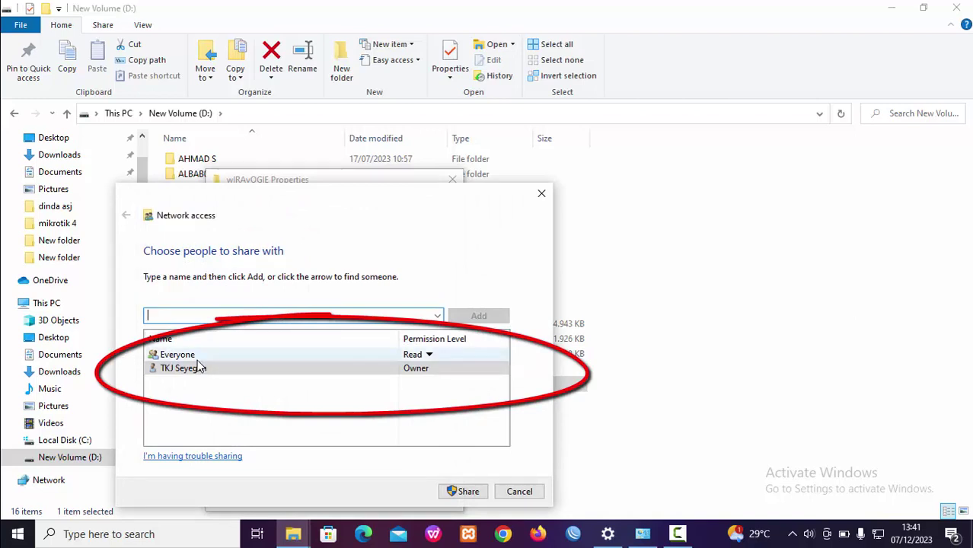
Give Everyone Read/Write access and share the wIRAyOGIE folder
{"action": "left_click", "coordinate": [421, 355]}
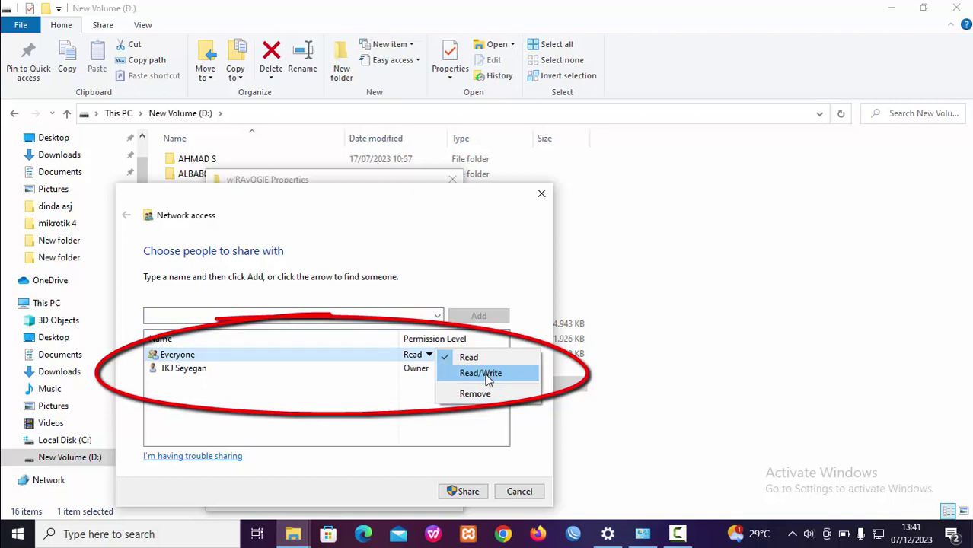
{"action": "left_click", "coordinate": [488, 373]}
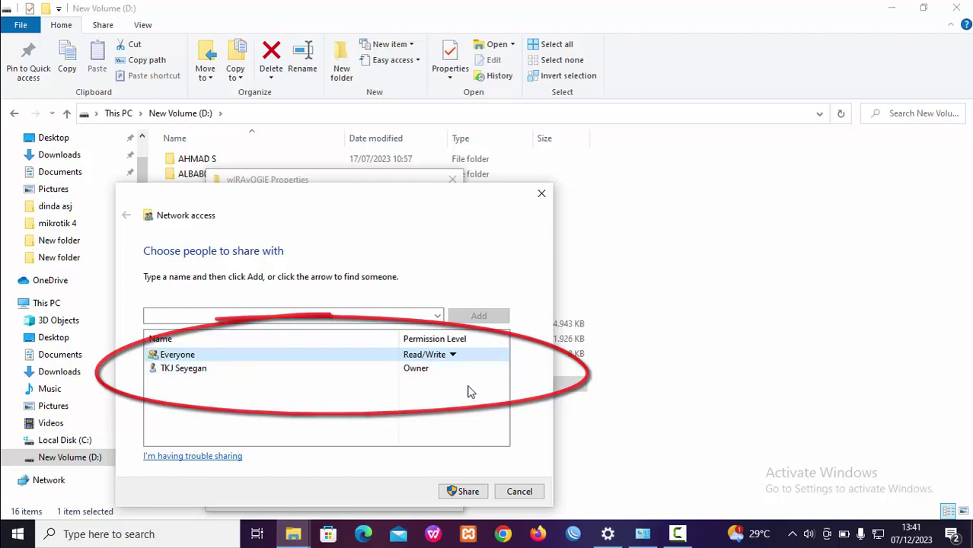
{"action": "left_click", "coordinate": [468, 491]}
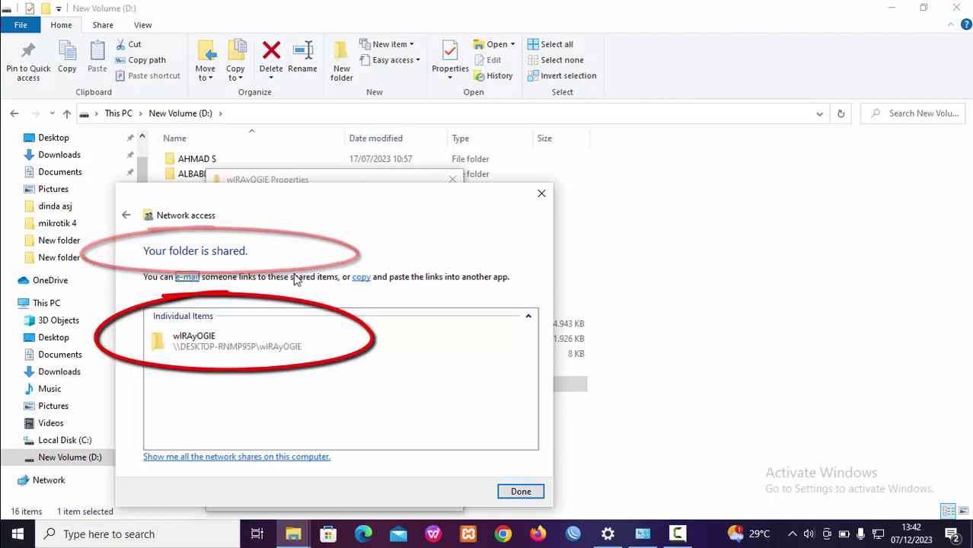
Via Advanced Sharing, allow Everyone Full Control and Change on the wIRAyOGIE share, then close its properties
{"action": "left_click", "coordinate": [522, 492]}
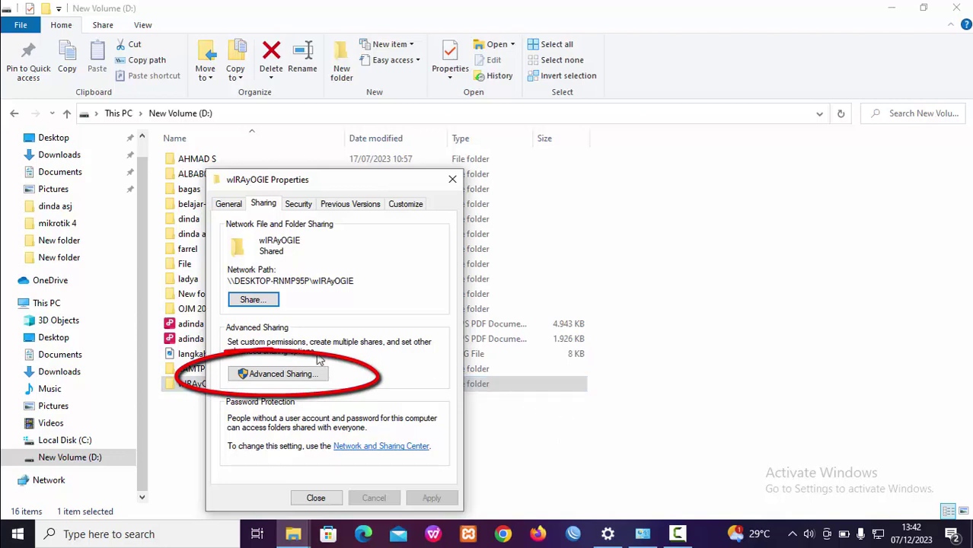
{"action": "left_click", "coordinate": [298, 379]}
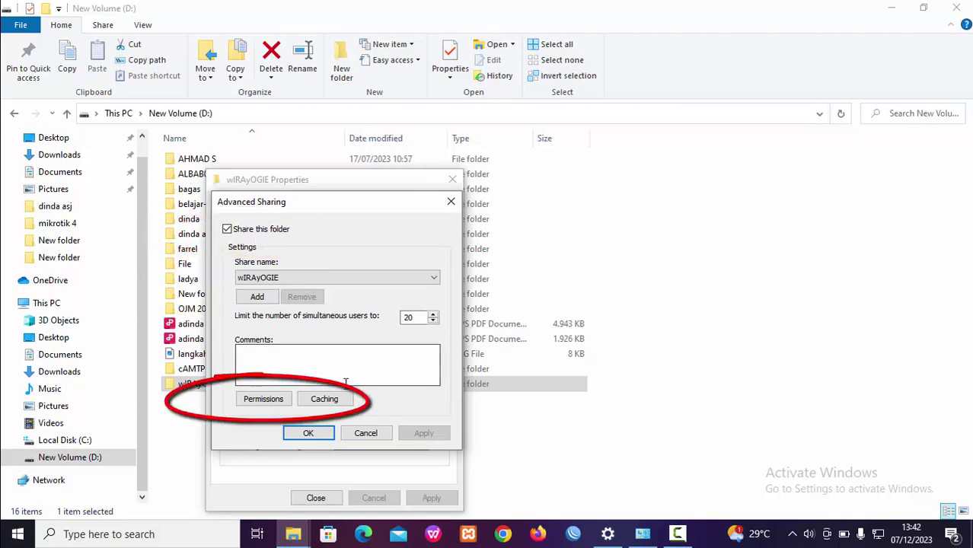
{"action": "left_click", "coordinate": [265, 400]}
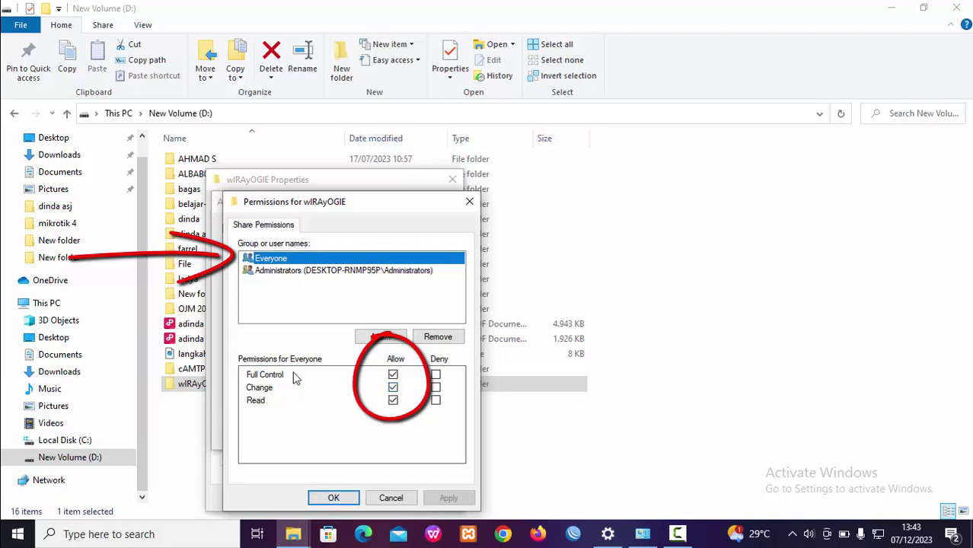
{"action": "left_click", "coordinate": [267, 377]}
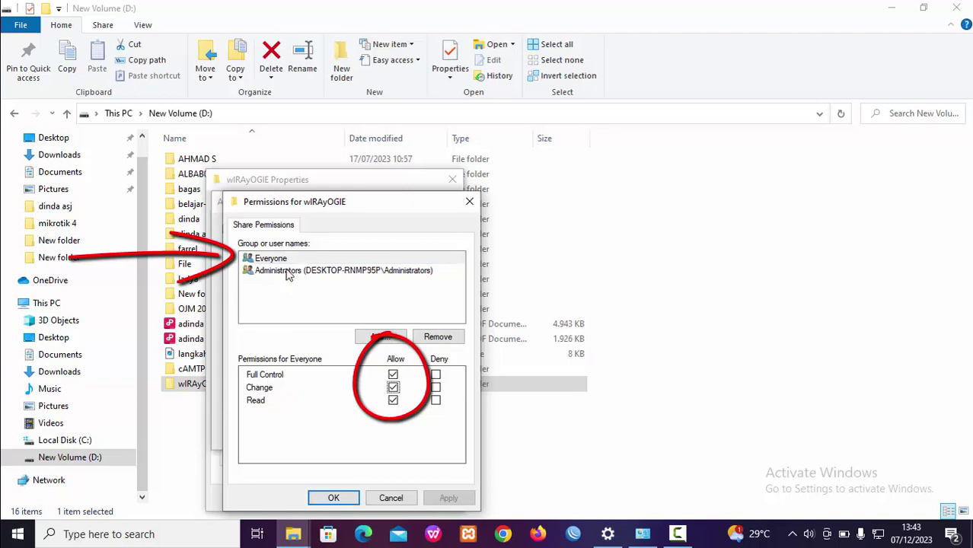
{"action": "left_click", "coordinate": [287, 260]}
{"action": "left_click", "coordinate": [259, 387]}
{"action": "left_click", "coordinate": [290, 260]}
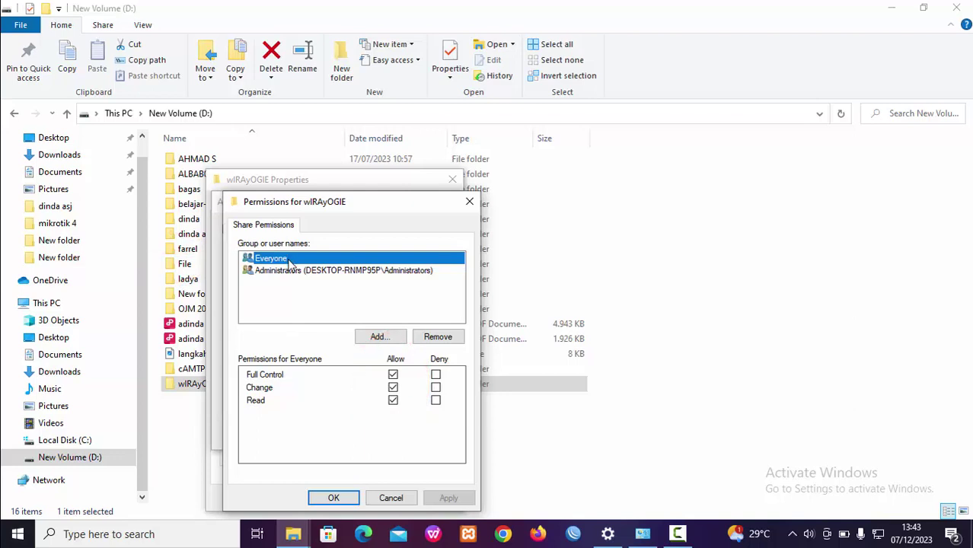
{"action": "left_click", "coordinate": [353, 502]}
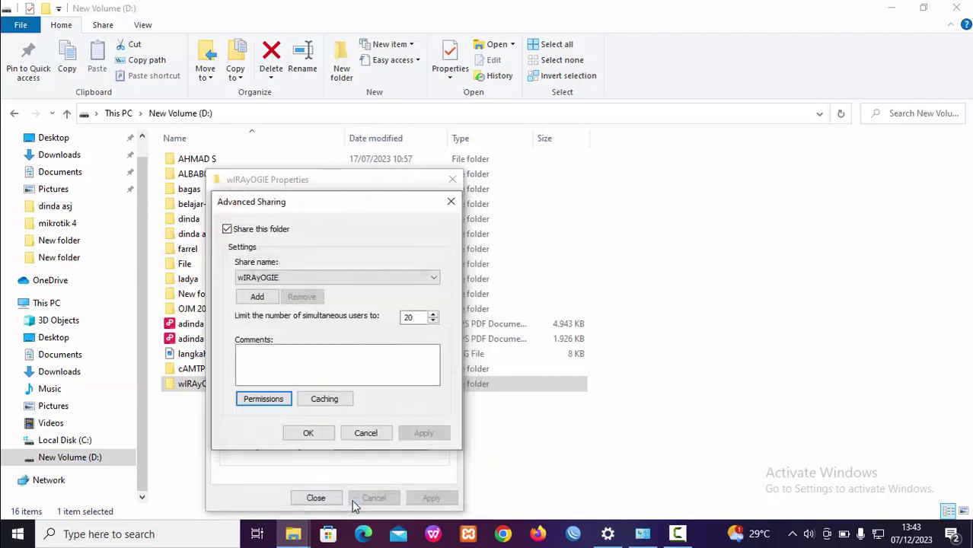
{"action": "left_click", "coordinate": [330, 434]}
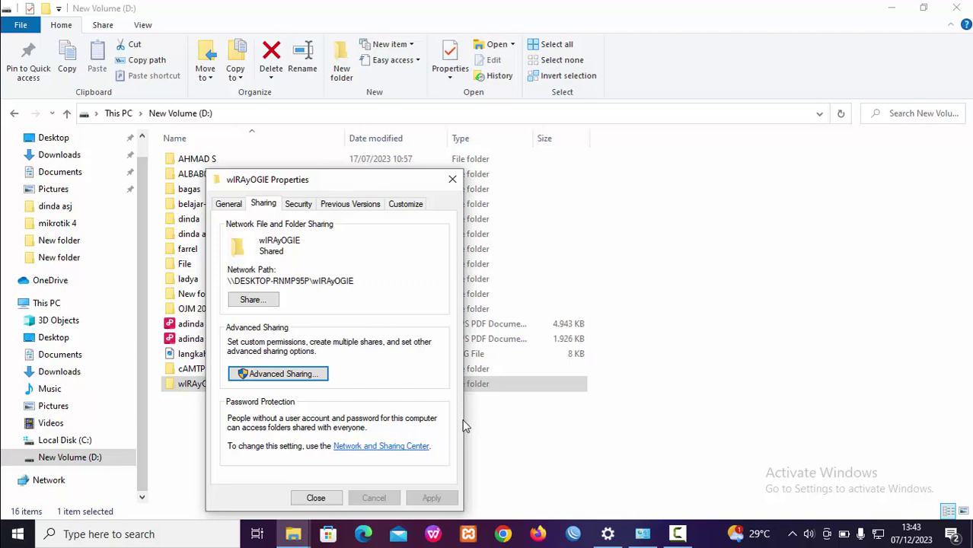
{"action": "left_click", "coordinate": [318, 497]}
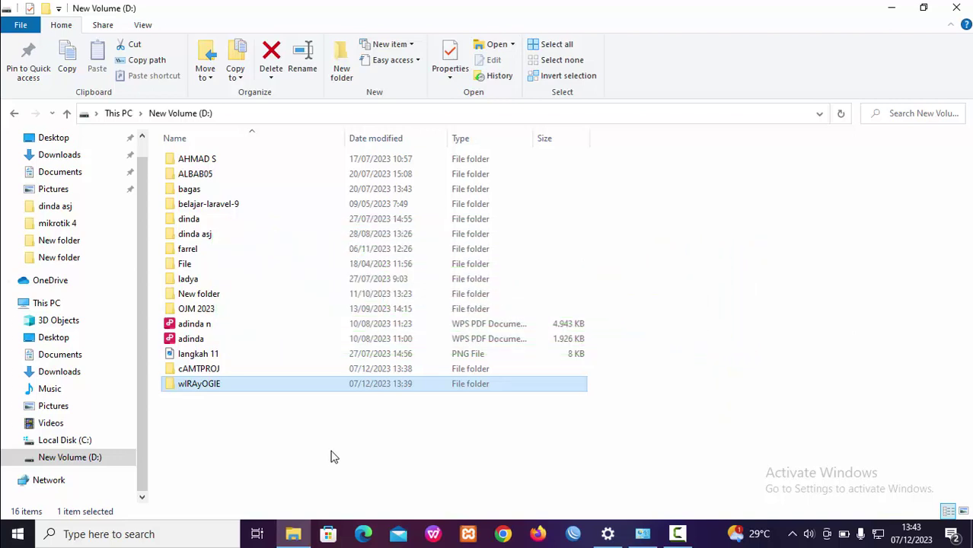
Launch Control Panel from a Start search for 'cont' and search its settings for 'sh'
{"action": "left_click", "coordinate": [18, 534]}
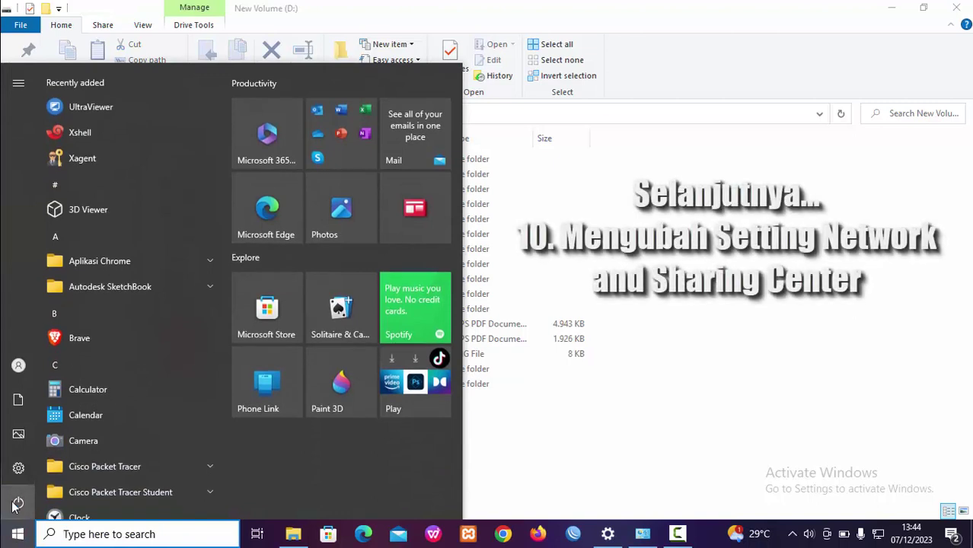
{"action": "mouse_move", "coordinate": [13, 506]}
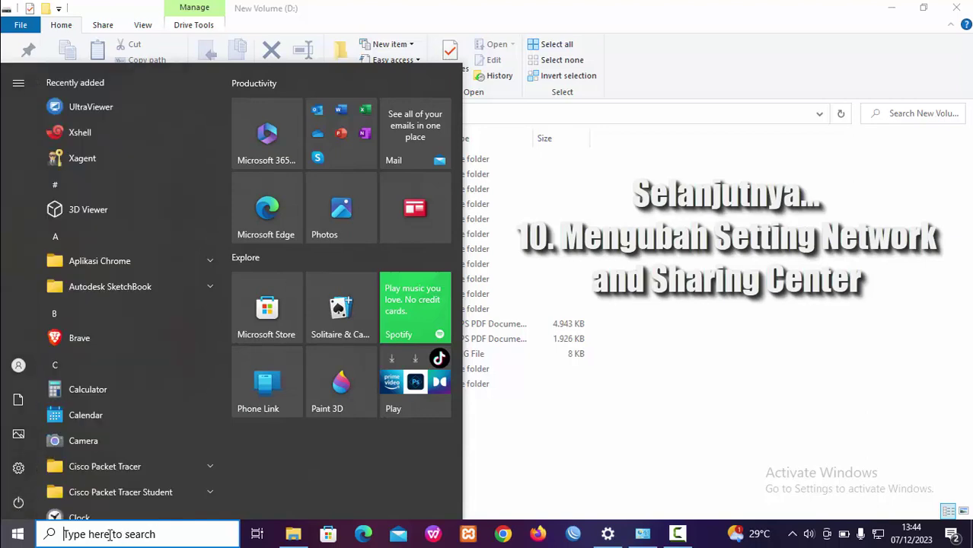
{"action": "type", "text": "cont"}
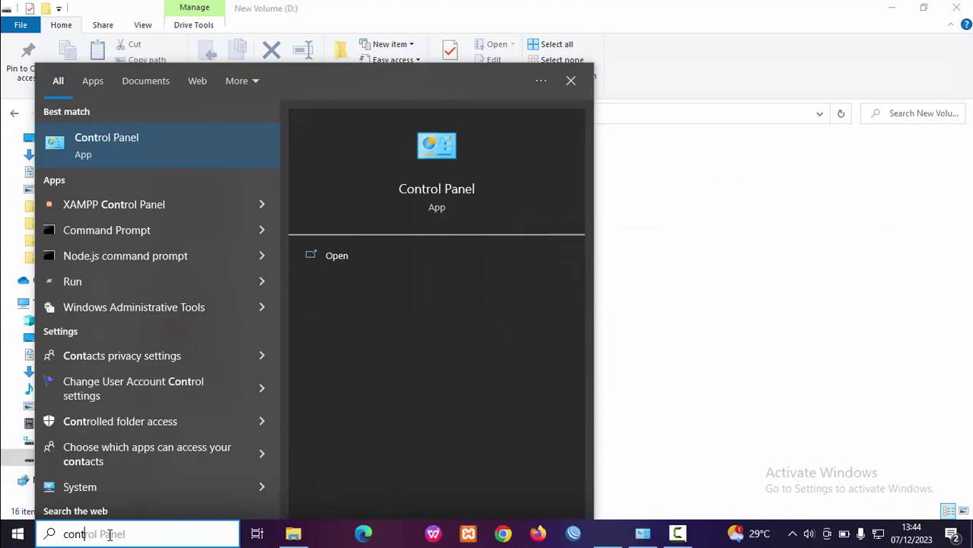
{"action": "left_click", "coordinate": [350, 259]}
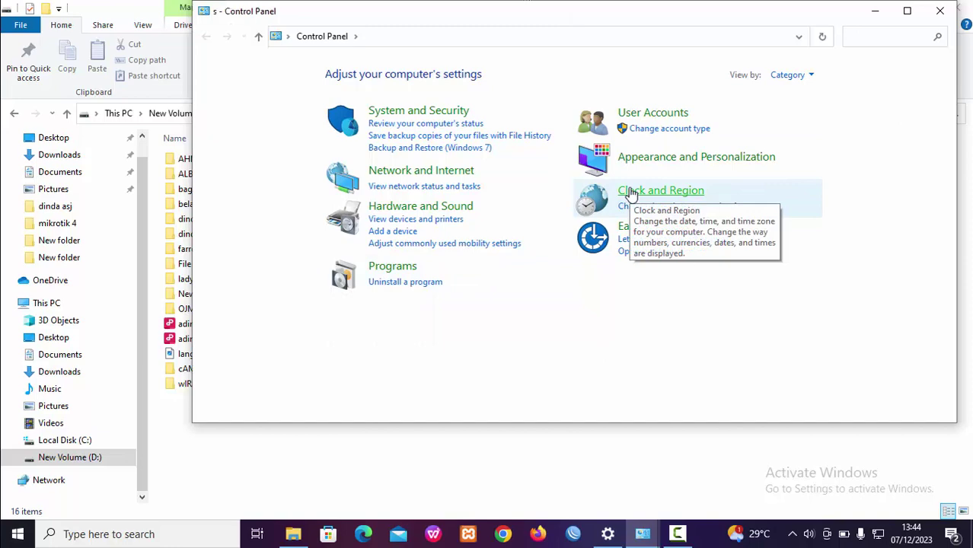
{"action": "type", "text": "h"}
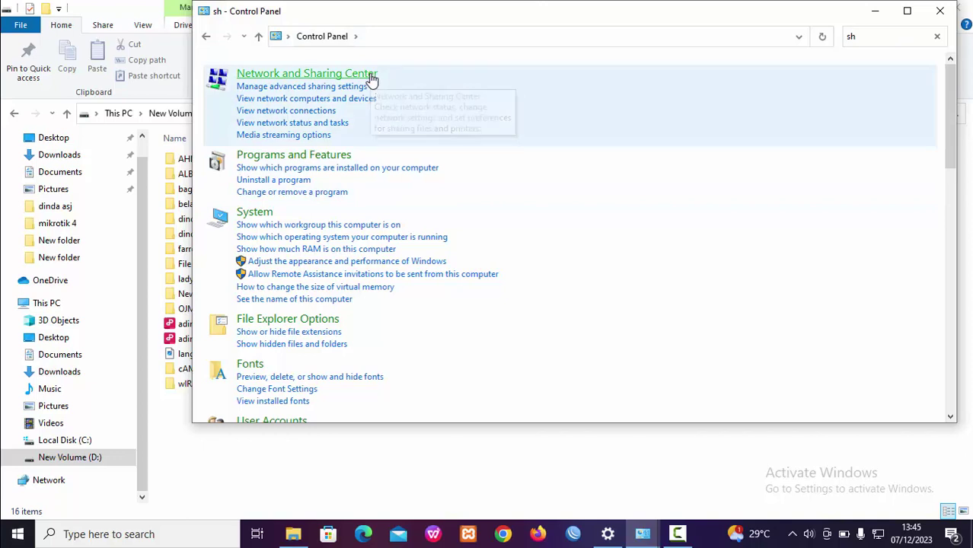
Open the advanced sharing settings from Network and Sharing Center
{"action": "left_click", "coordinate": [373, 77]}
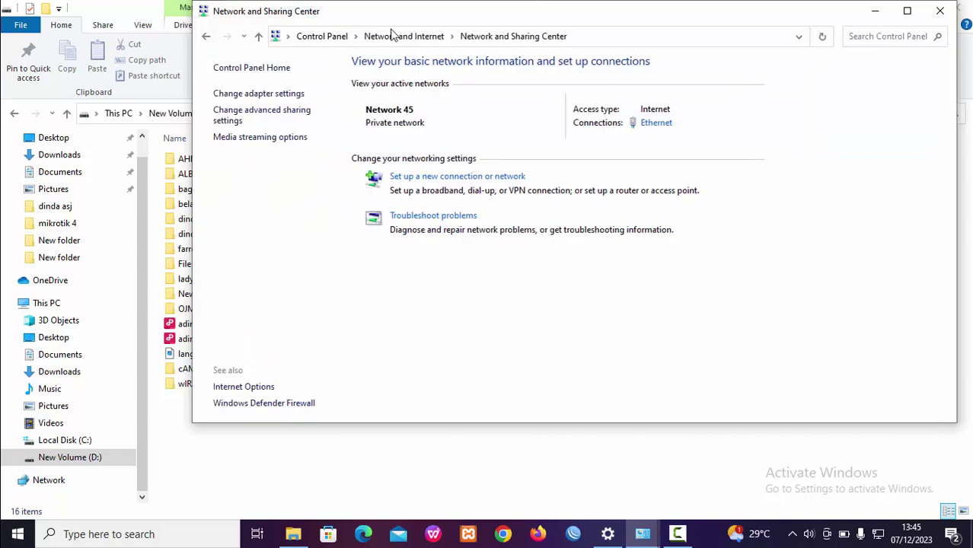
{"action": "left_click_drag", "start_coordinate": [401, 15], "coordinate": [339, 87]}
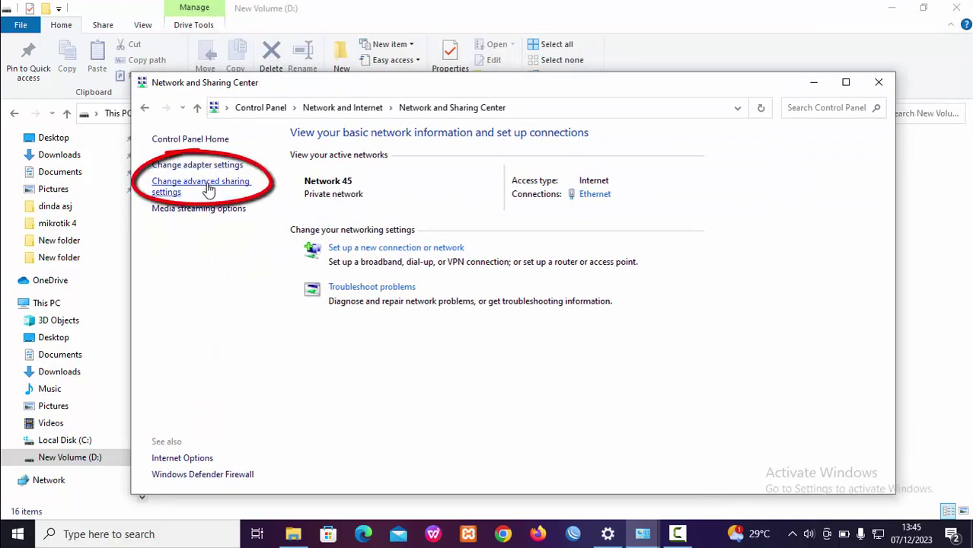
{"action": "left_click", "coordinate": [208, 190]}
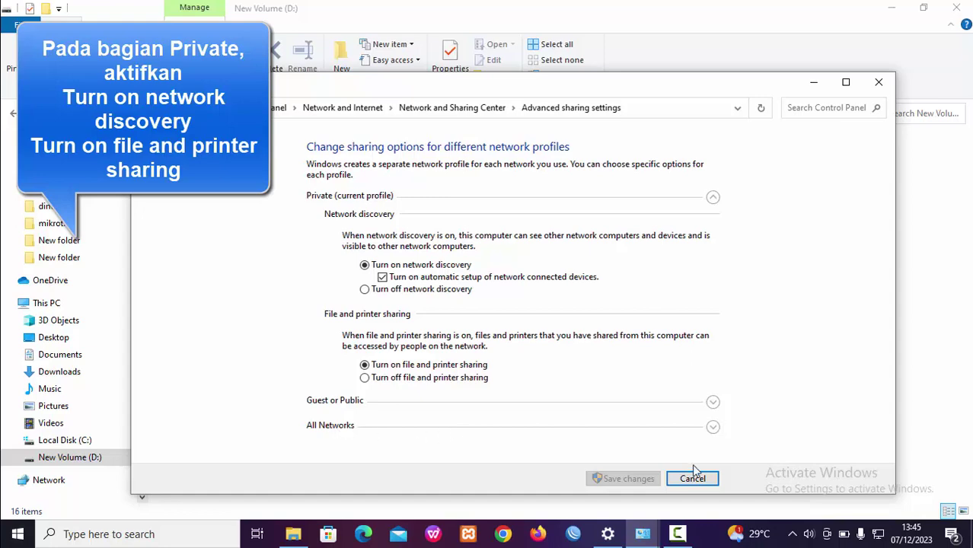
Under All Networks, turn off Public folder sharing and save the changes
{"action": "left_click", "coordinate": [713, 427]}
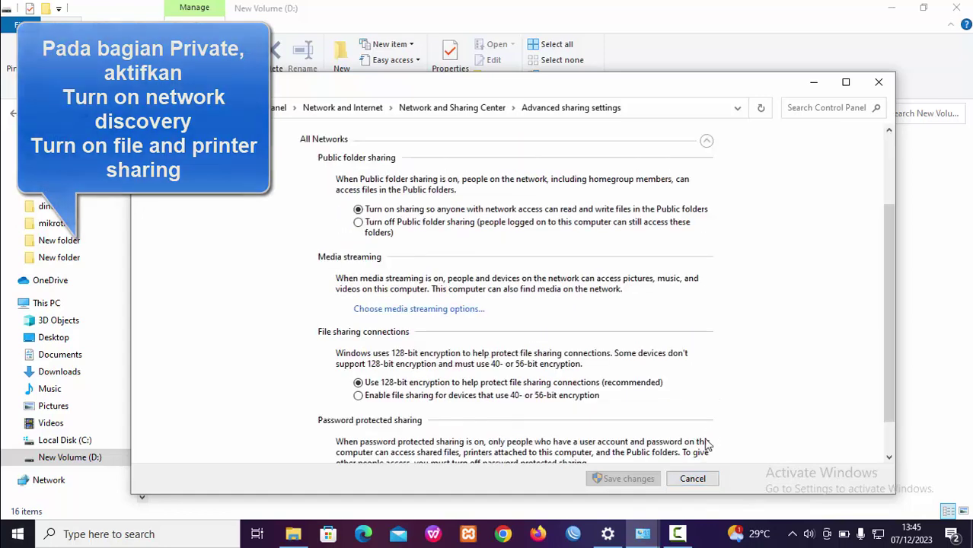
{"action": "scroll", "coordinate": [733, 358], "scroll_direction": "down", "scroll_amount": 1}
{"action": "scroll", "coordinate": [734, 354], "scroll_direction": "up", "scroll_amount": 2}
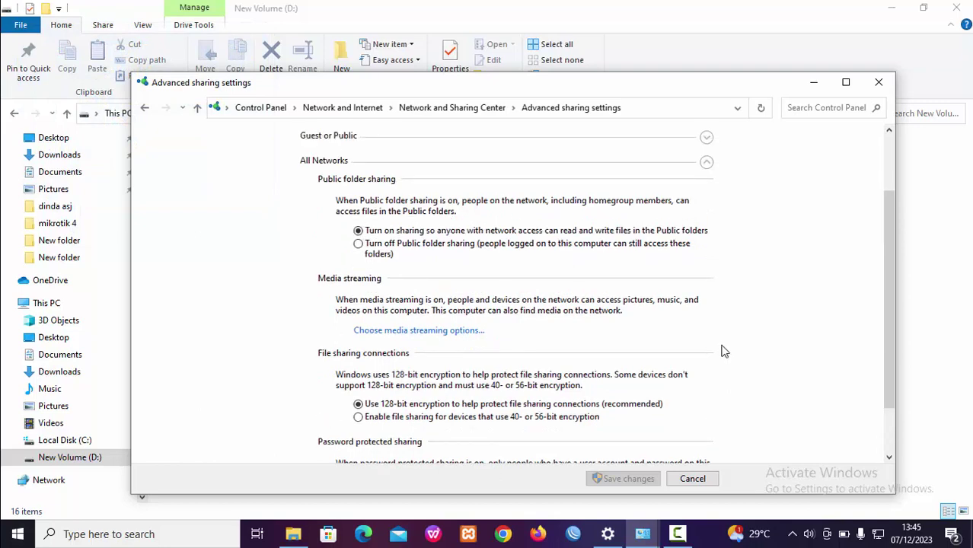
{"action": "left_click", "coordinate": [358, 244]}
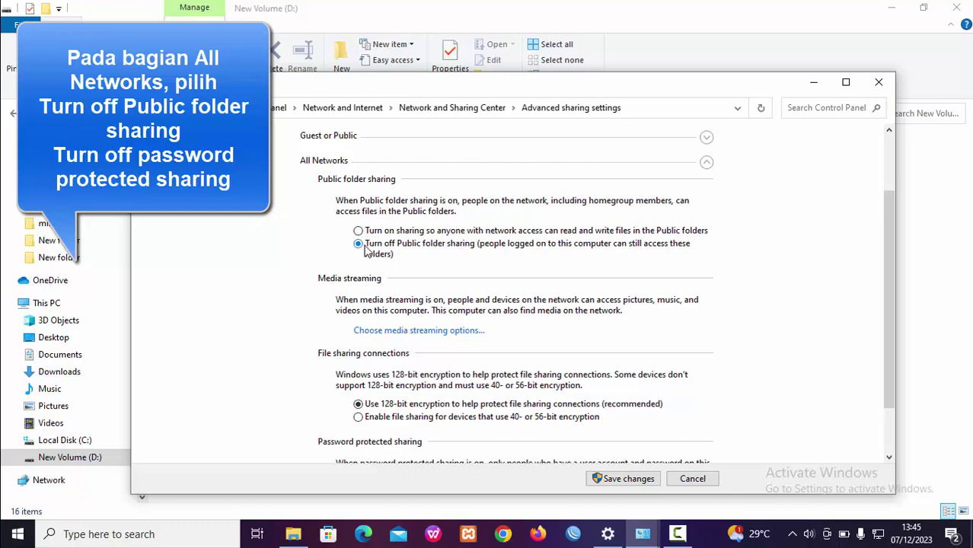
{"action": "scroll", "coordinate": [431, 374], "scroll_direction": "down", "scroll_amount": 2}
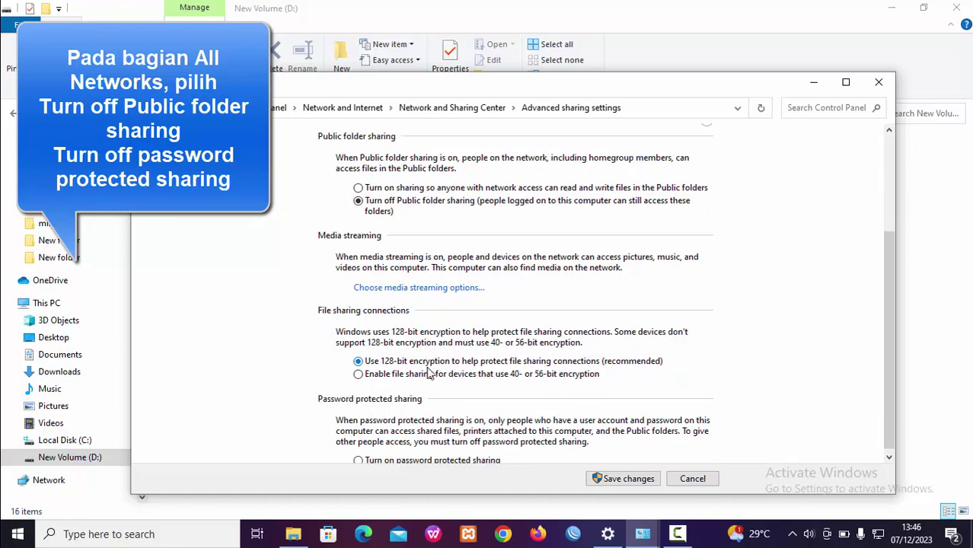
{"action": "scroll", "coordinate": [394, 373], "scroll_direction": "down", "scroll_amount": 1}
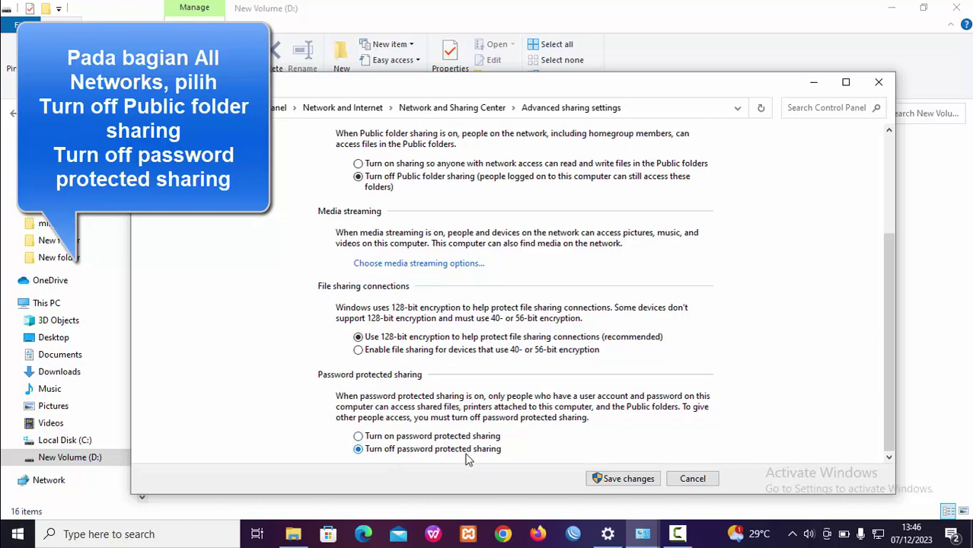
{"action": "left_click", "coordinate": [638, 481]}
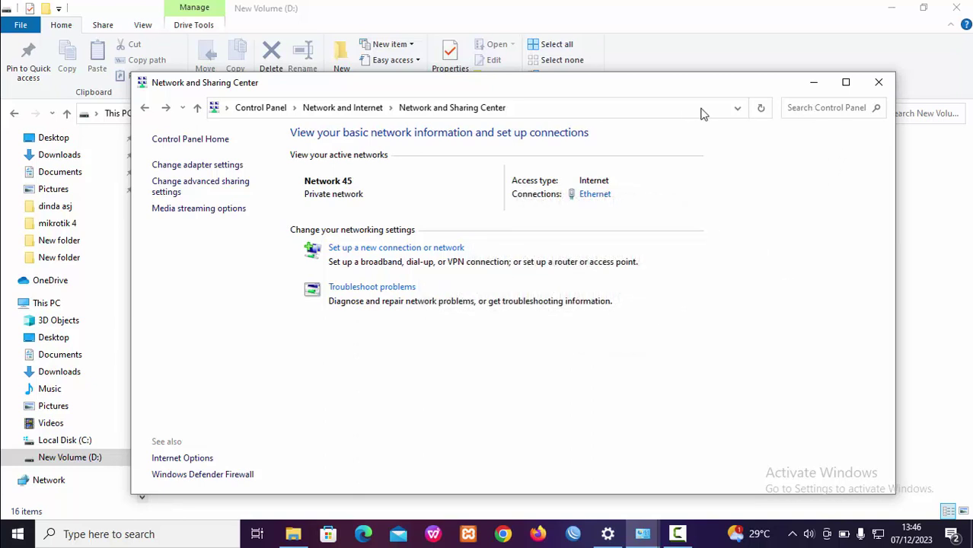
Find Windows Defender Firewall with a 'firewa' search, turn it off for public networks, and close it
{"action": "left_click", "coordinate": [804, 109]}
{"action": "type", "text": "f"}
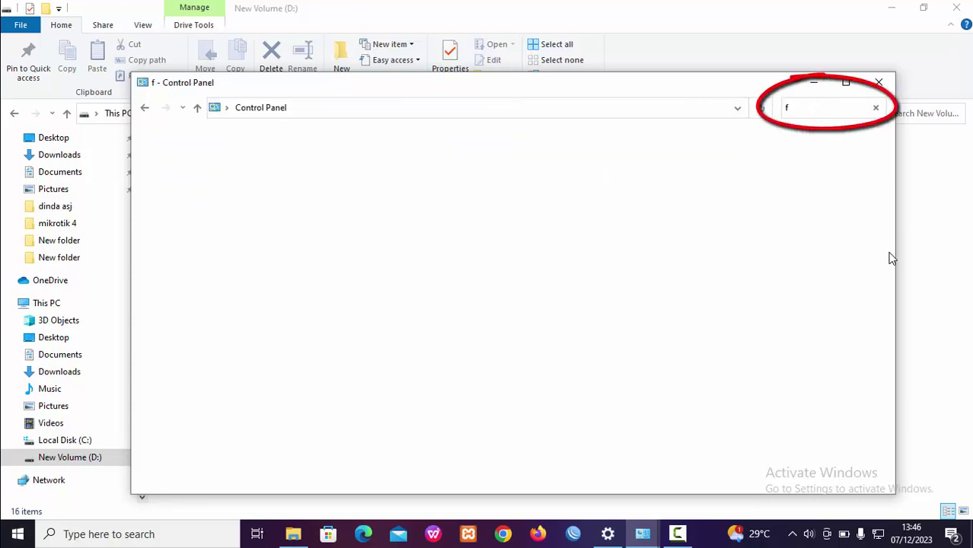
{"action": "type", "text": "irewa"}
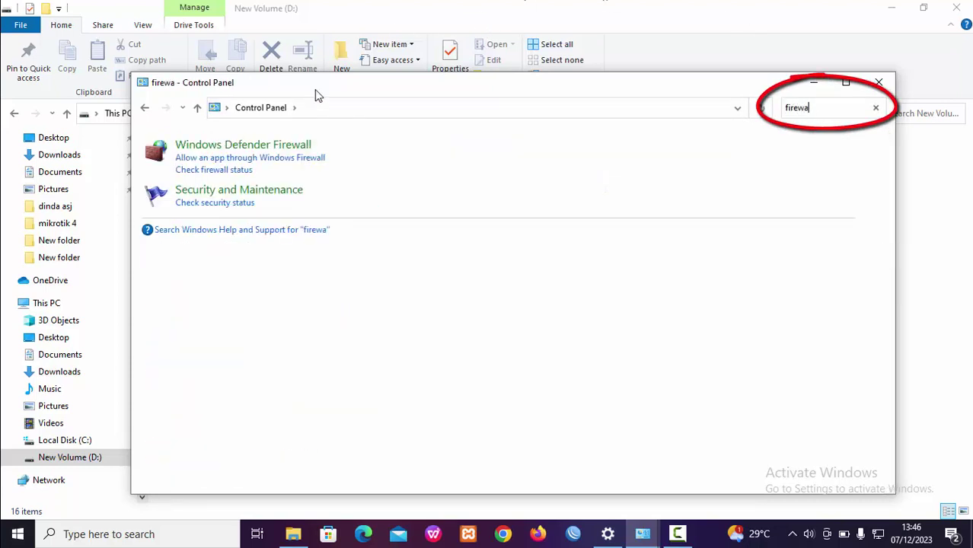
{"action": "left_click", "coordinate": [270, 147]}
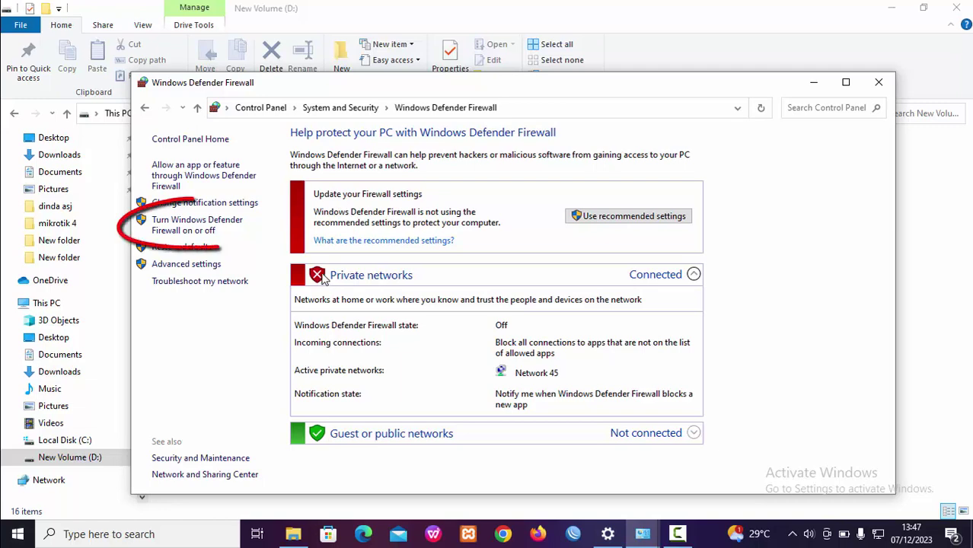
{"action": "left_click", "coordinate": [187, 232]}
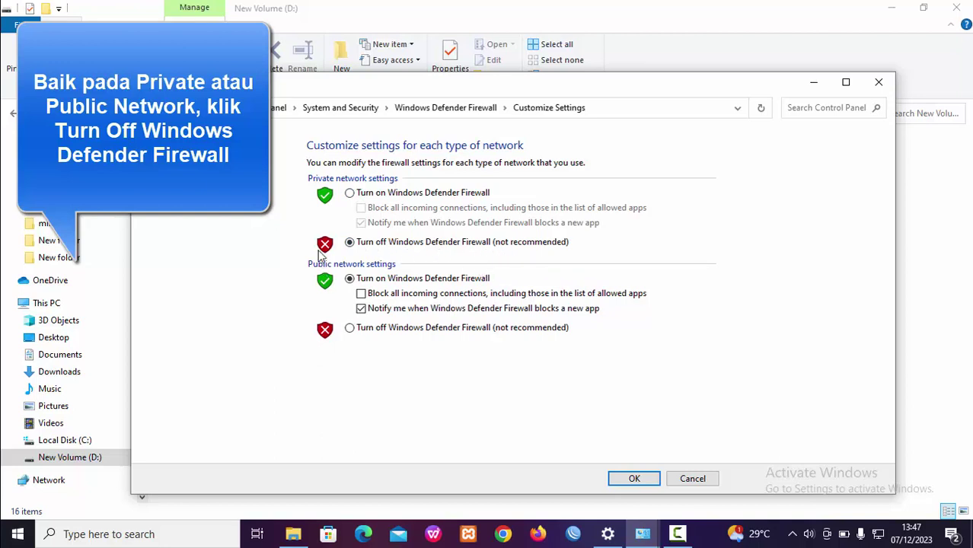
{"action": "left_click", "coordinate": [349, 329]}
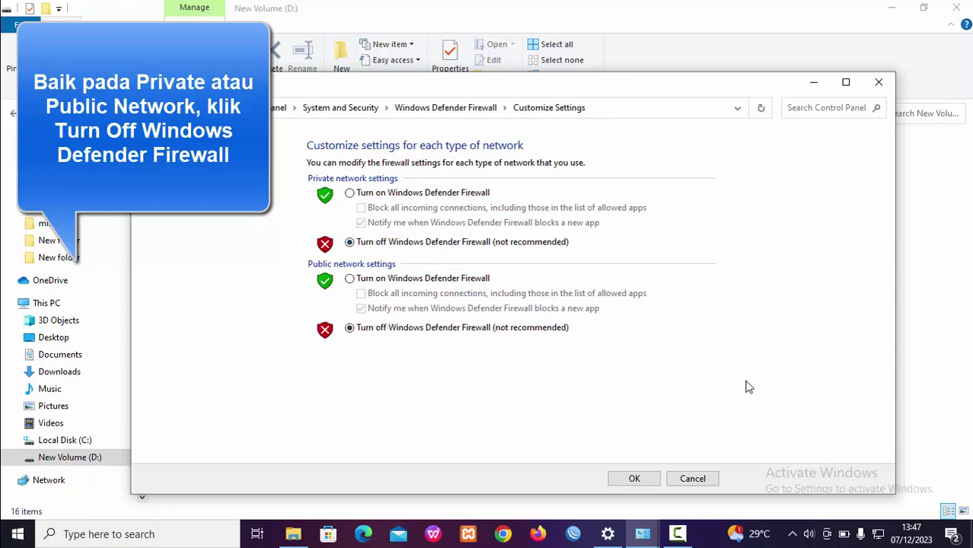
{"action": "left_click", "coordinate": [635, 479]}
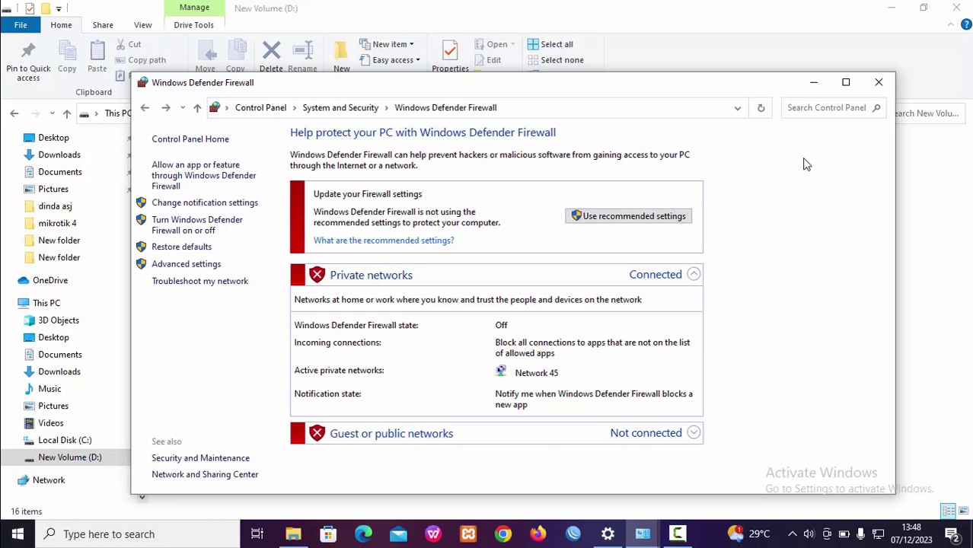
{"action": "left_click", "coordinate": [880, 87]}
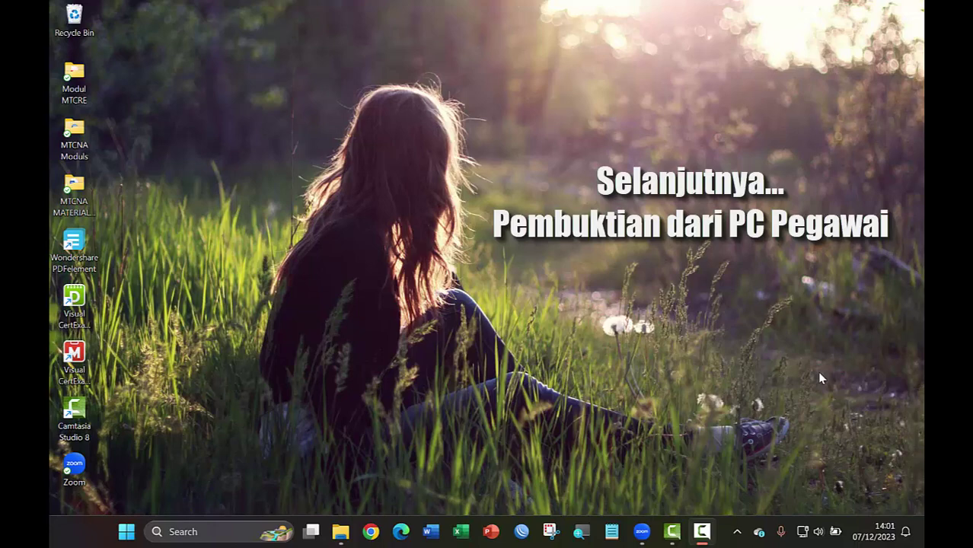
On the employee PC, open Windows Defender Firewall via a Start search for 'firewa' and maximize it
{"action": "left_click", "coordinate": [128, 533]}
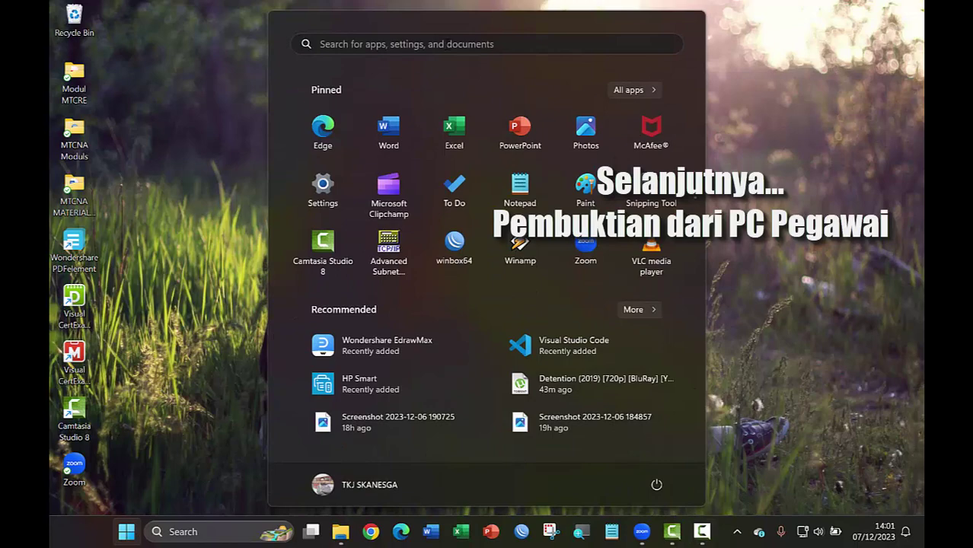
{"action": "left_click", "coordinate": [449, 44]}
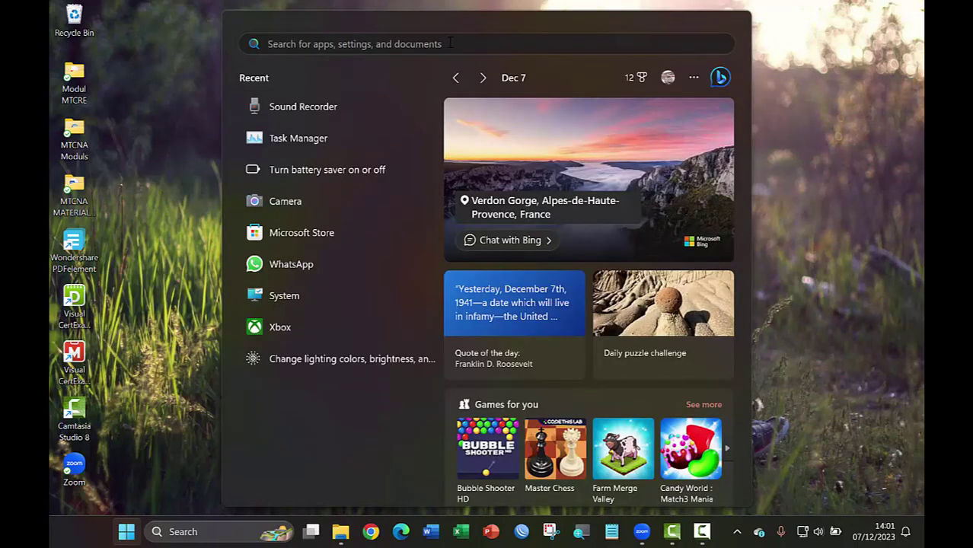
{"action": "type", "text": "firewall & network protection"}
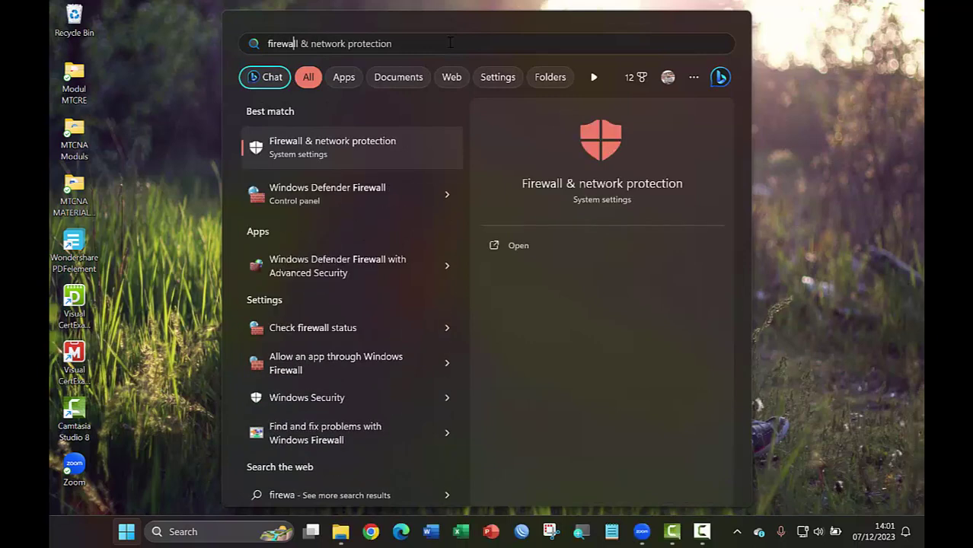
{"action": "left_click", "coordinate": [314, 203]}
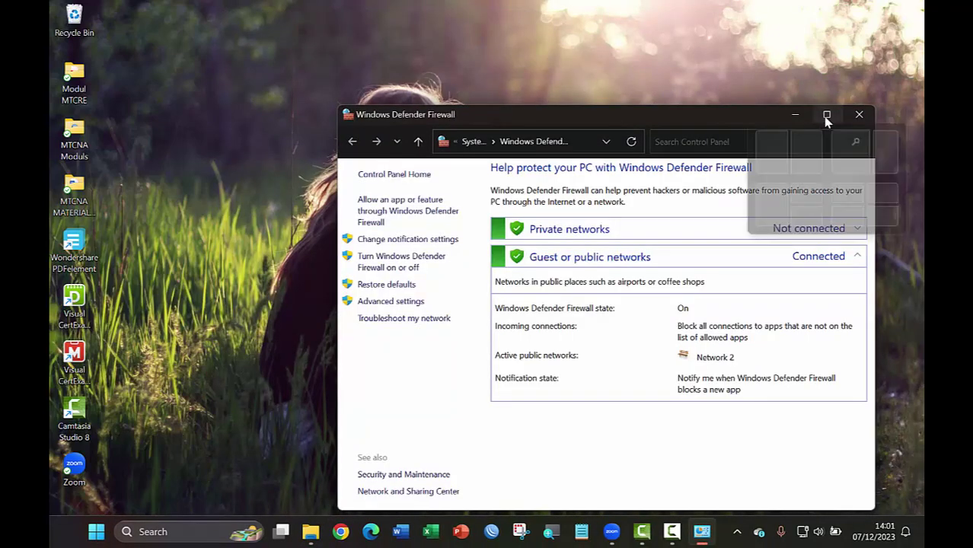
{"action": "left_click", "coordinate": [827, 115]}
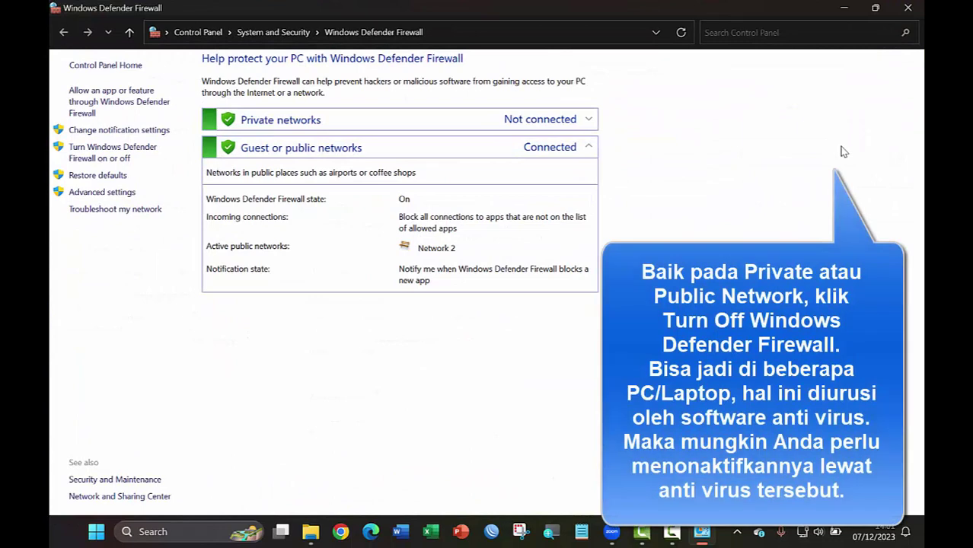
Open the employee PC's 'Turn Windows Defender Firewall on or off' Customize Settings page
{"action": "left_click", "coordinate": [114, 157]}
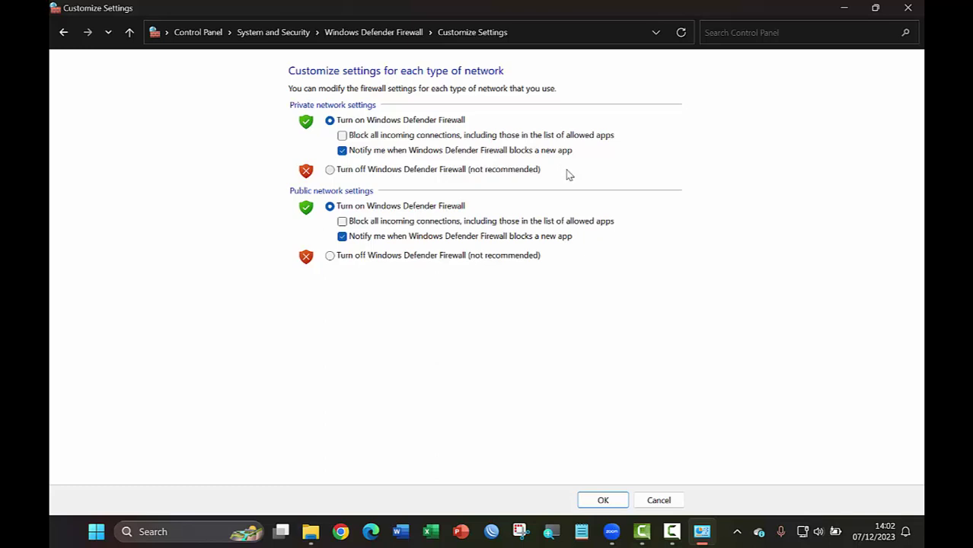
Turn off the employee PC's firewall for private and public networks, confirm, and close the window
{"action": "left_click", "coordinate": [331, 170]}
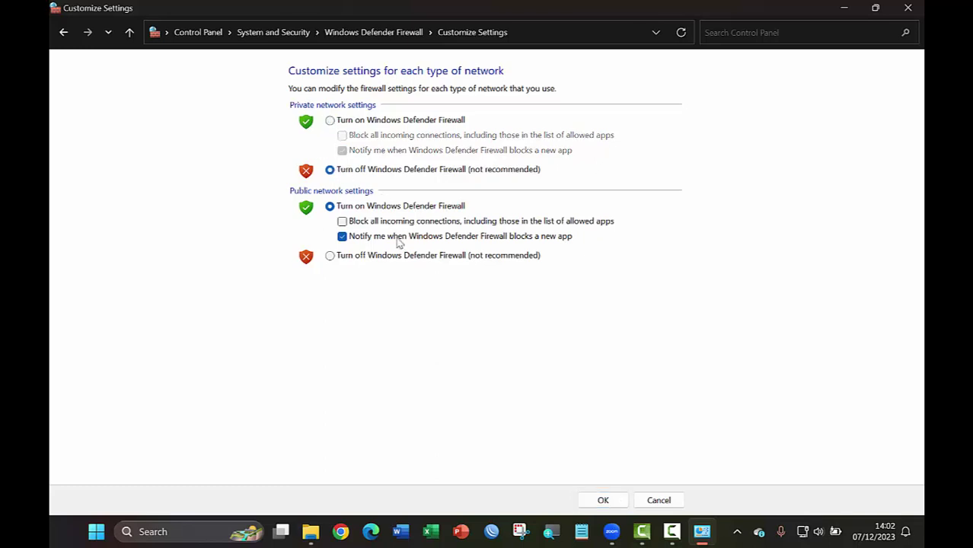
{"action": "left_click", "coordinate": [330, 256]}
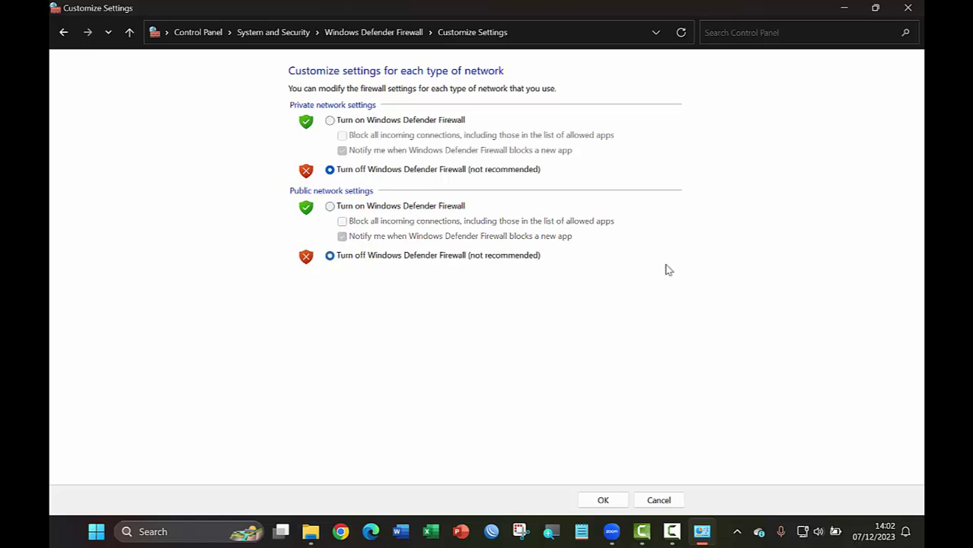
{"action": "left_click", "coordinate": [612, 504]}
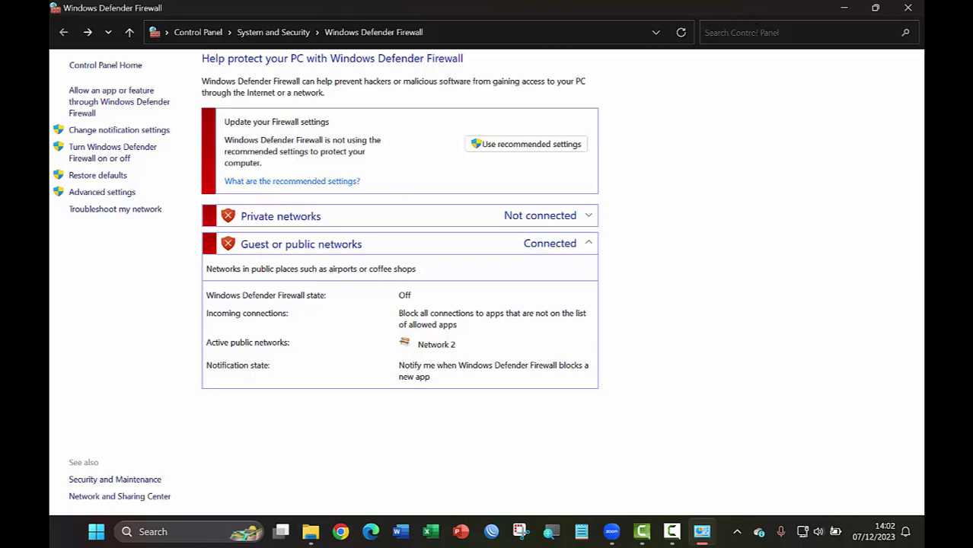
{"action": "left_click", "coordinate": [914, 12]}
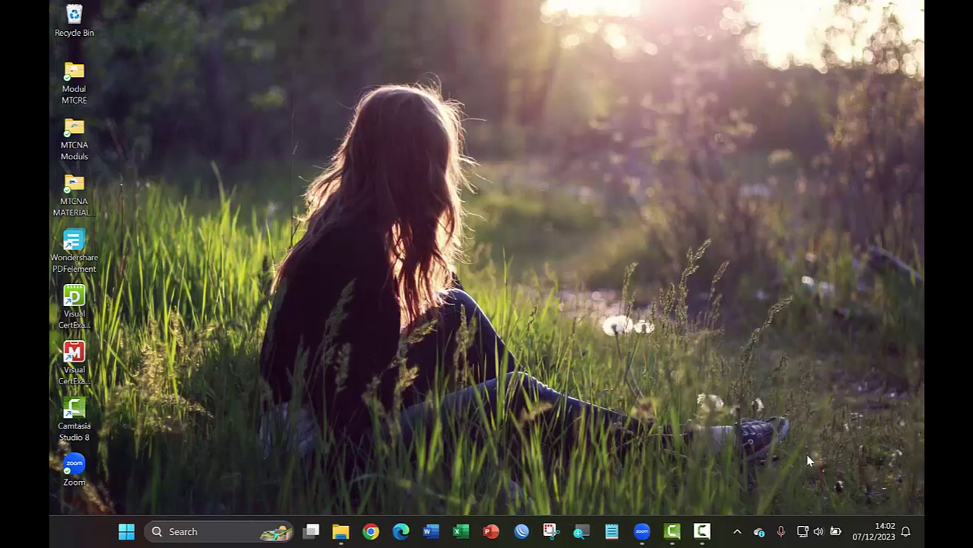
Switch the Ethernet adapter's IP assignment from Manual to Automatic (DHCP) and save
{"action": "right_click", "coordinate": [803, 533]}
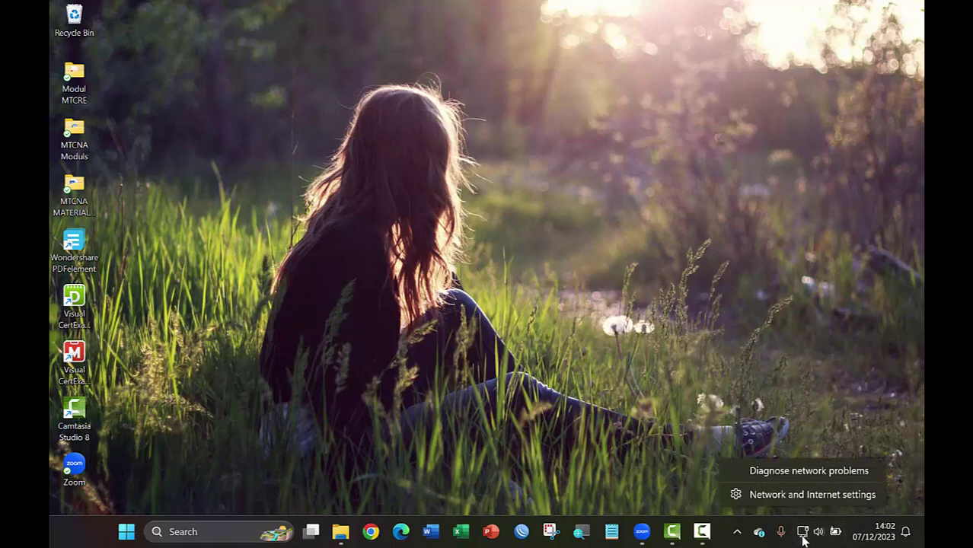
{"action": "left_click", "coordinate": [820, 496]}
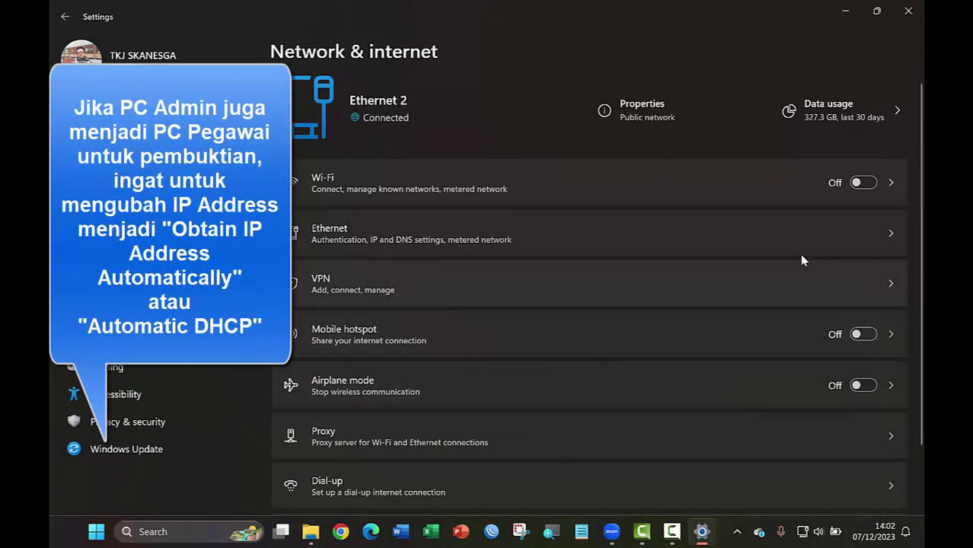
{"action": "left_click", "coordinate": [889, 237]}
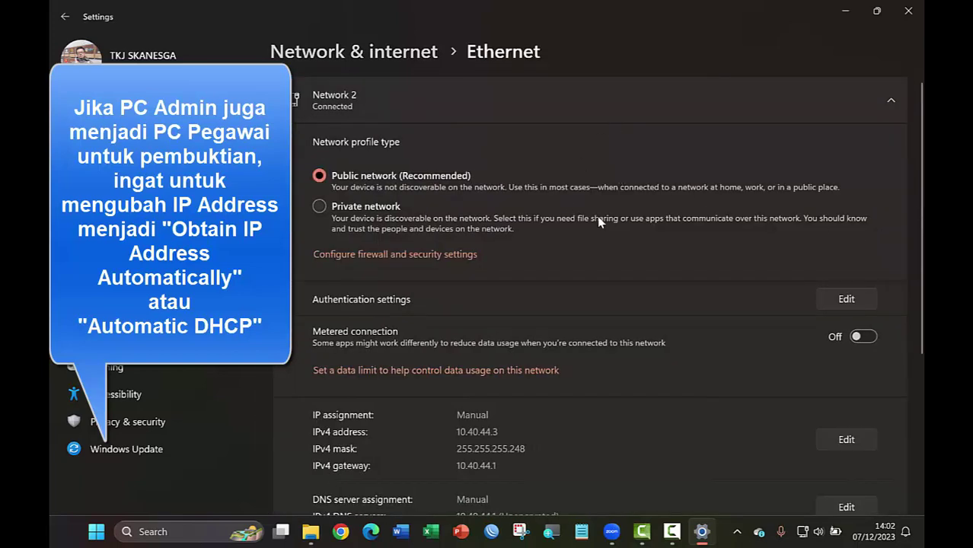
{"action": "scroll", "coordinate": [600, 217], "scroll_direction": "down", "scroll_amount": 2}
{"action": "scroll", "coordinate": [603, 220], "scroll_direction": "down", "scroll_amount": 2}
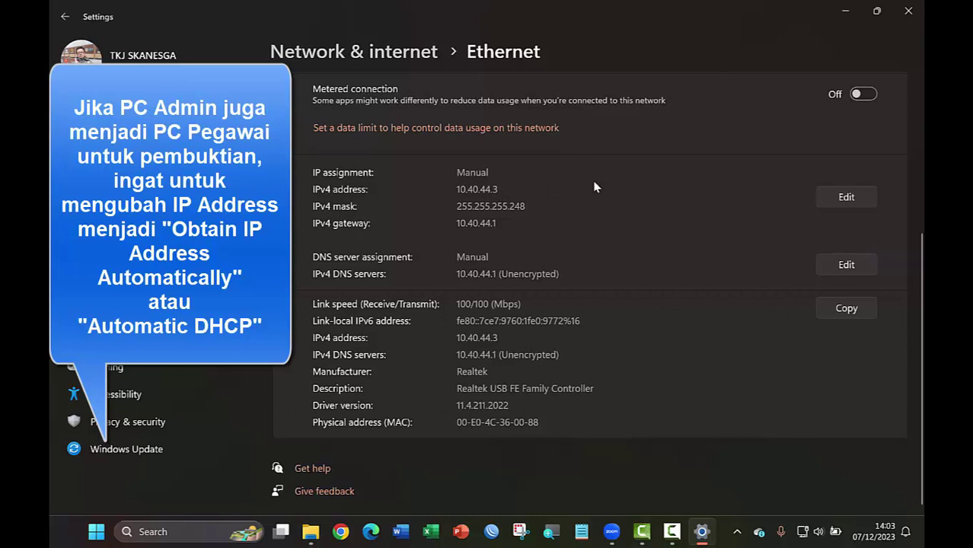
{"action": "left_click", "coordinate": [847, 197]}
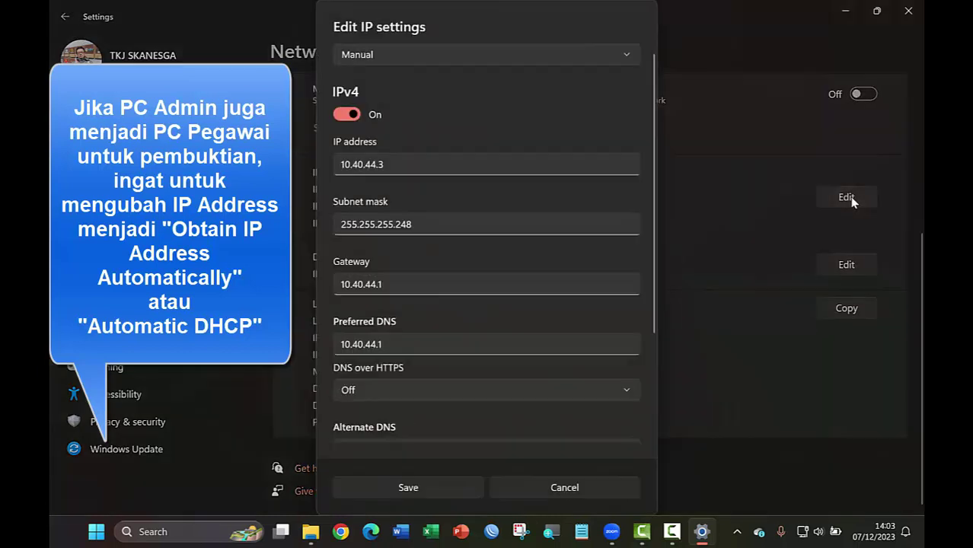
{"action": "left_click", "coordinate": [627, 61]}
{"action": "left_click", "coordinate": [418, 59]}
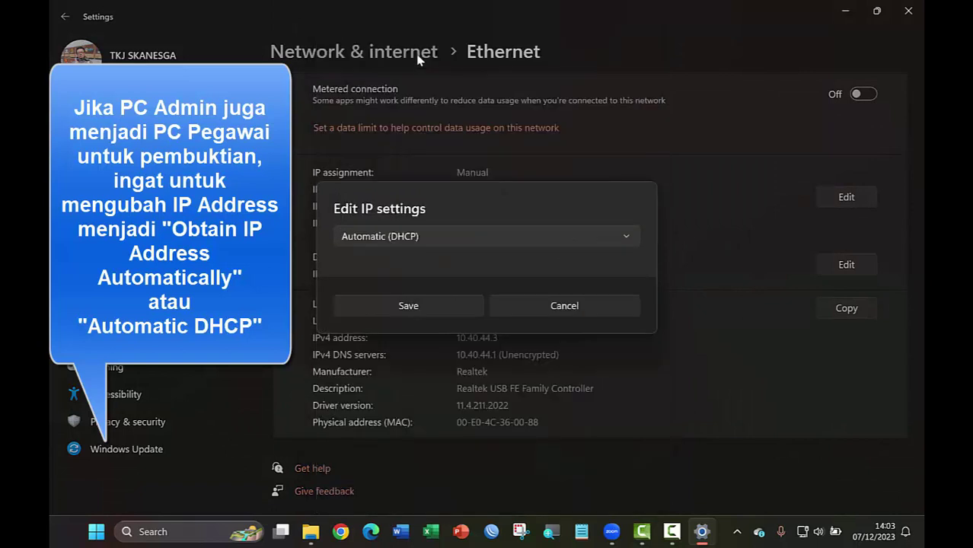
{"action": "left_click", "coordinate": [452, 306]}
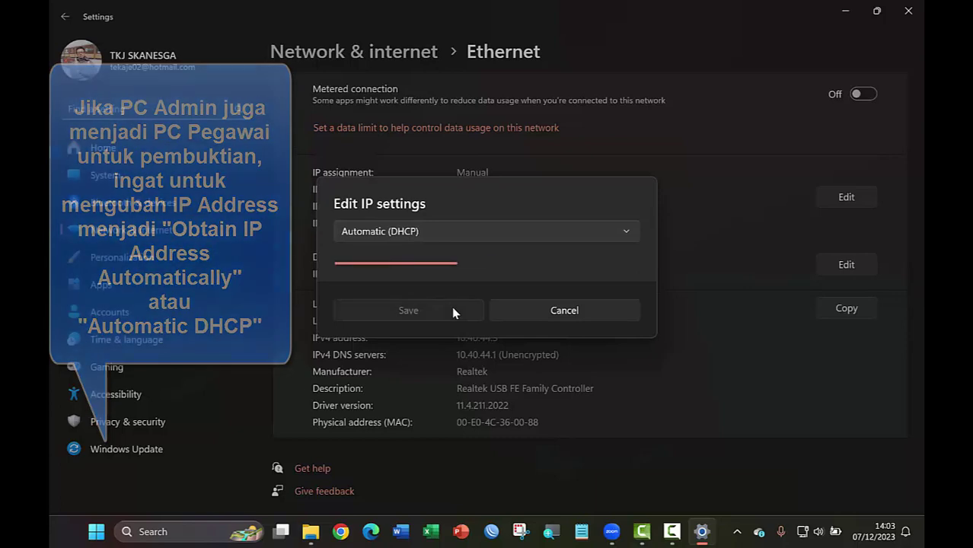
{"action": "scroll", "coordinate": [680, 417], "scroll_direction": "down", "scroll_amount": 3}
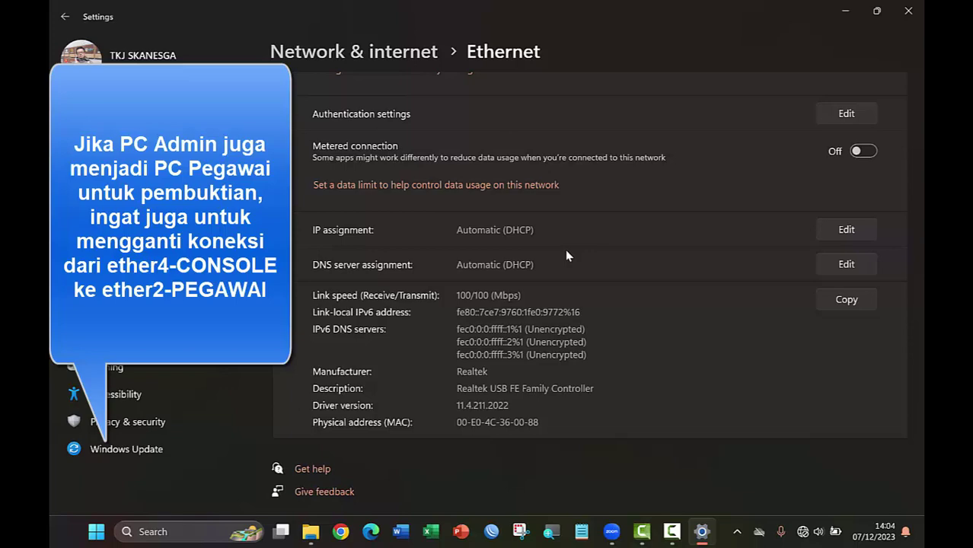
Launch Command Prompt and run ipconfig to confirm address 10.10.44.10 with gateway 10.10.44.1
{"action": "key", "text": "super"}
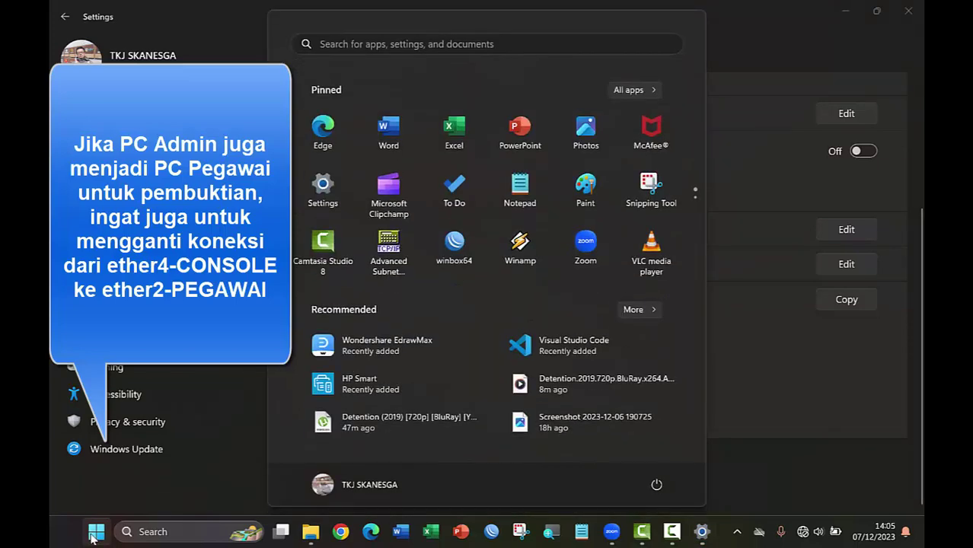
{"action": "scroll", "coordinate": [565, 243], "scroll_direction": "down", "scroll_amount": 1}
{"action": "scroll", "coordinate": [565, 244], "scroll_direction": "up", "scroll_amount": 1}
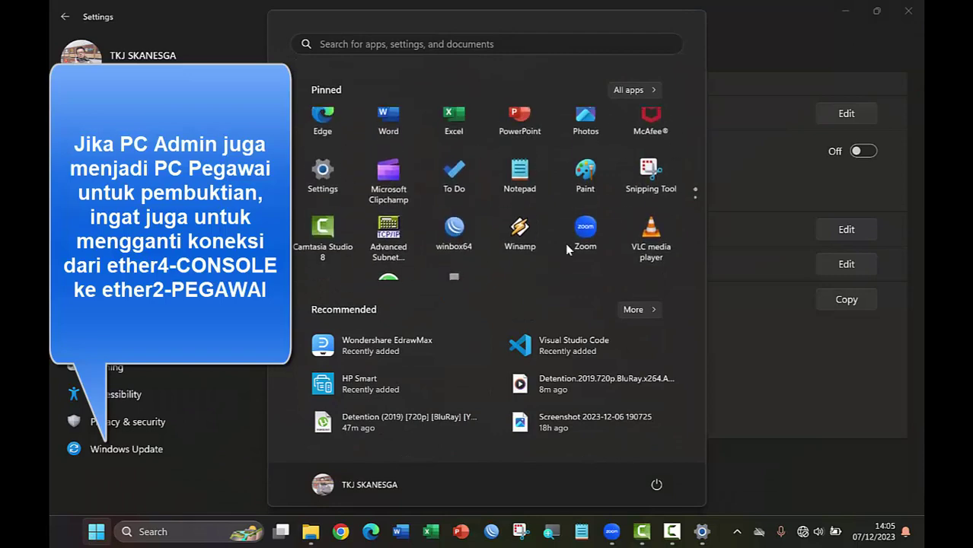
{"action": "left_click", "coordinate": [482, 43]}
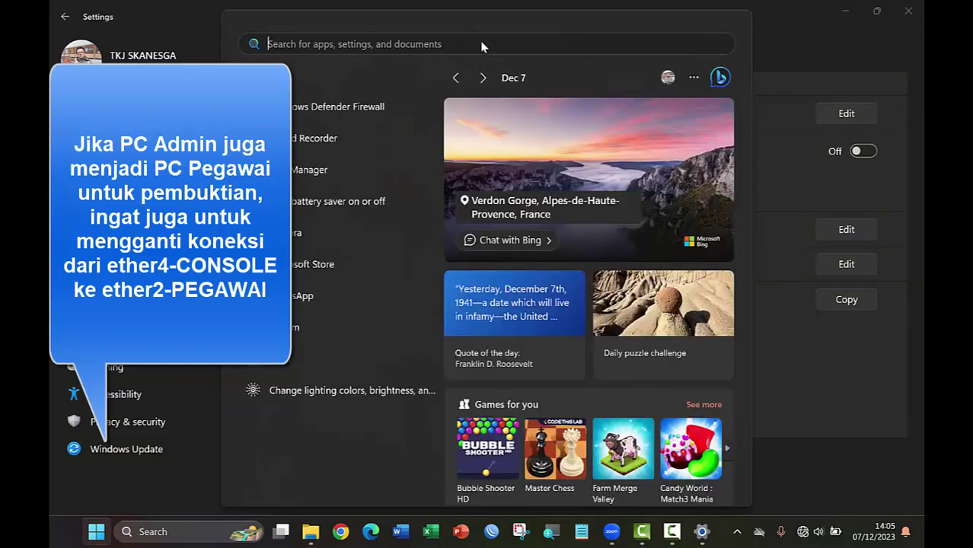
{"action": "type", "text": "cmd"}
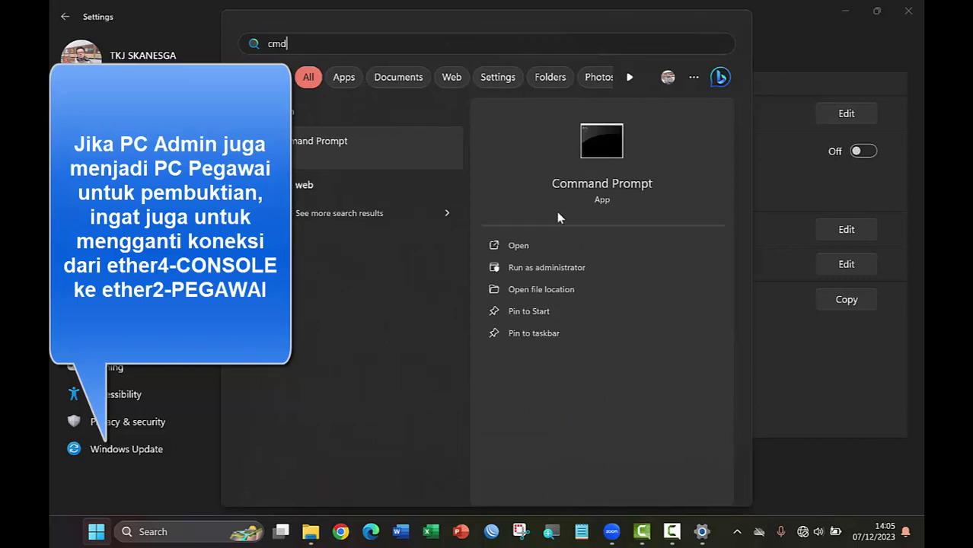
{"action": "left_click", "coordinate": [510, 253]}
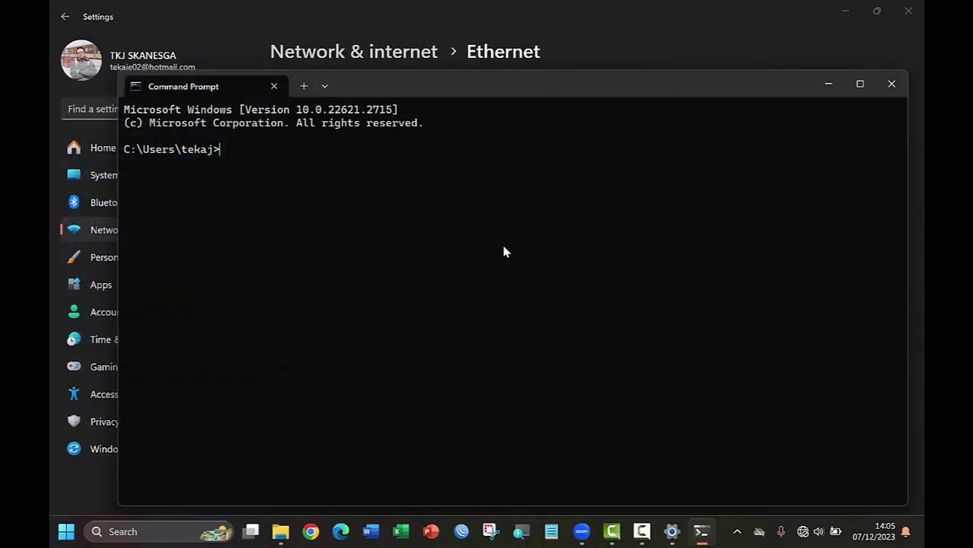
{"action": "type", "text": "ipconfig"}
{"action": "key", "text": "Return"}
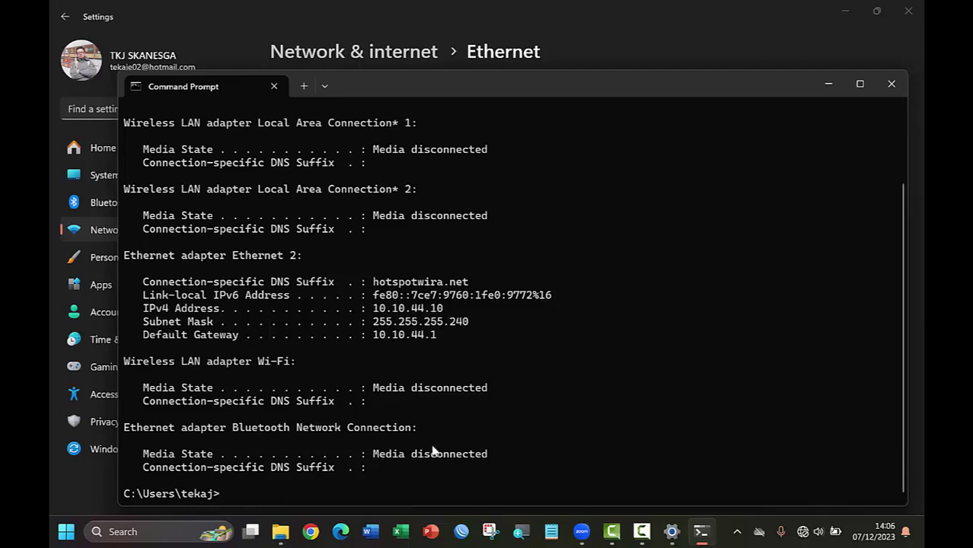
Load the hotspotwira.net login page in Google Chrome
{"action": "left_click", "coordinate": [311, 532]}
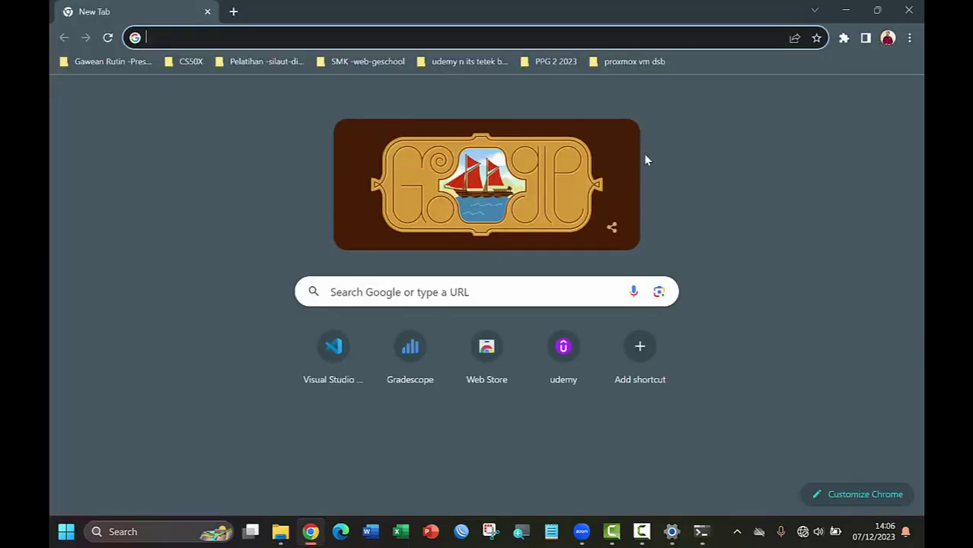
{"action": "type", "text": "hotspo"}
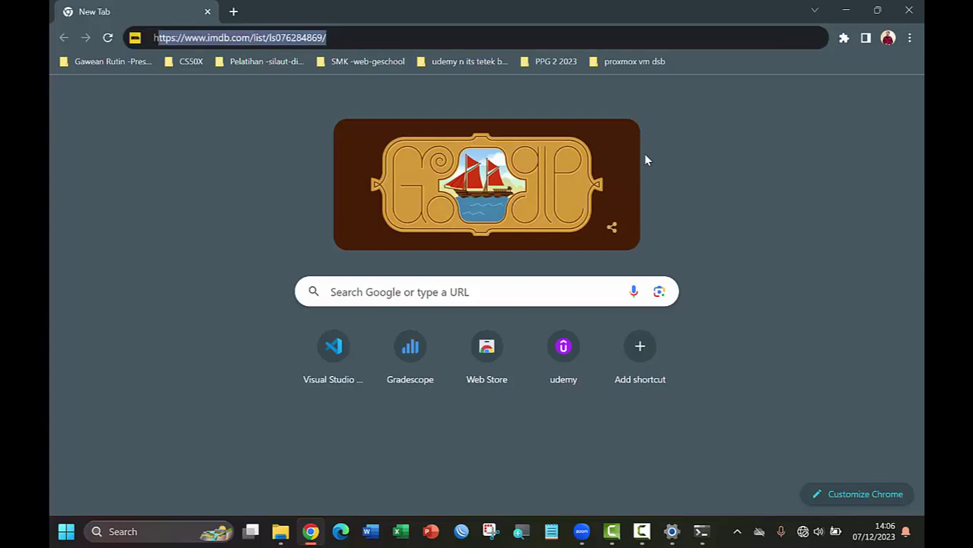
{"action": "type", "text": "tw"}
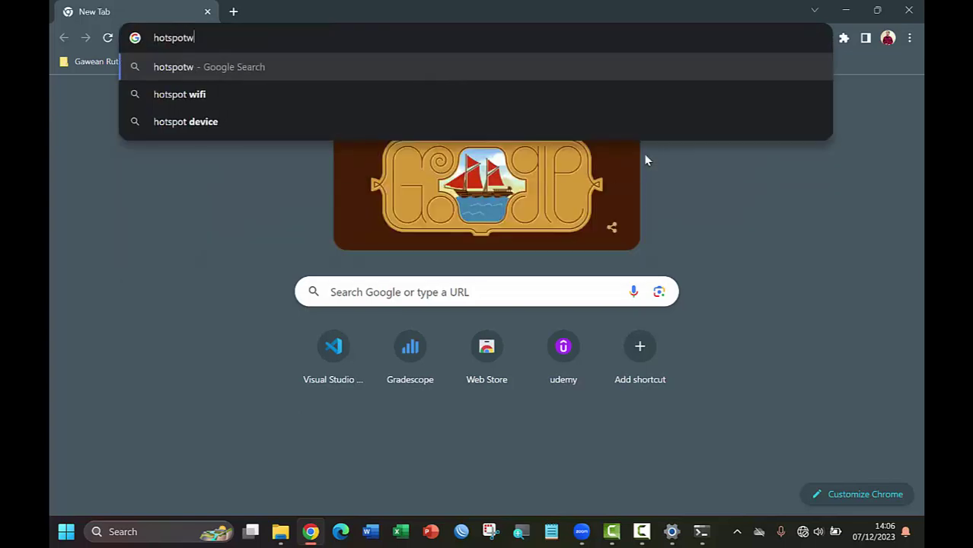
{"action": "type", "text": "ira.net"}
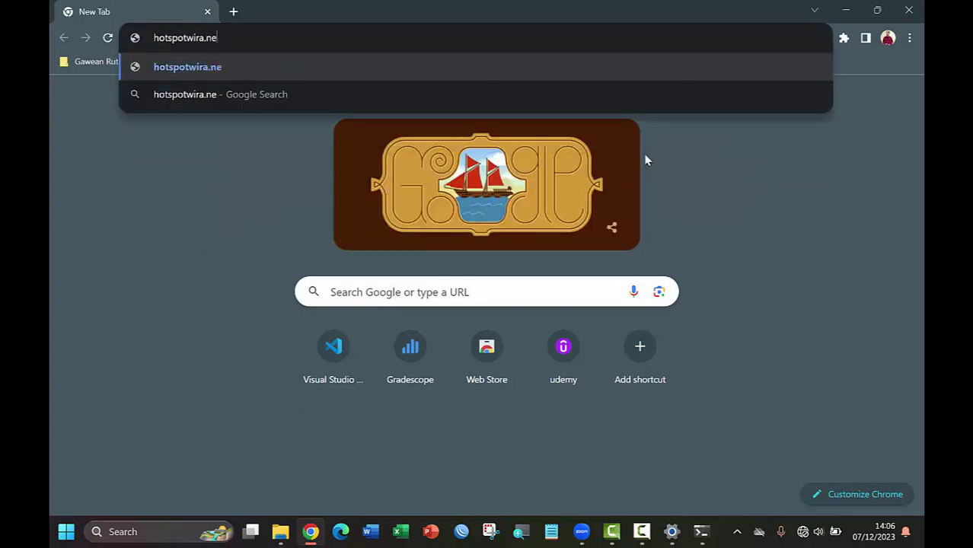
{"action": "key", "text": "Return"}
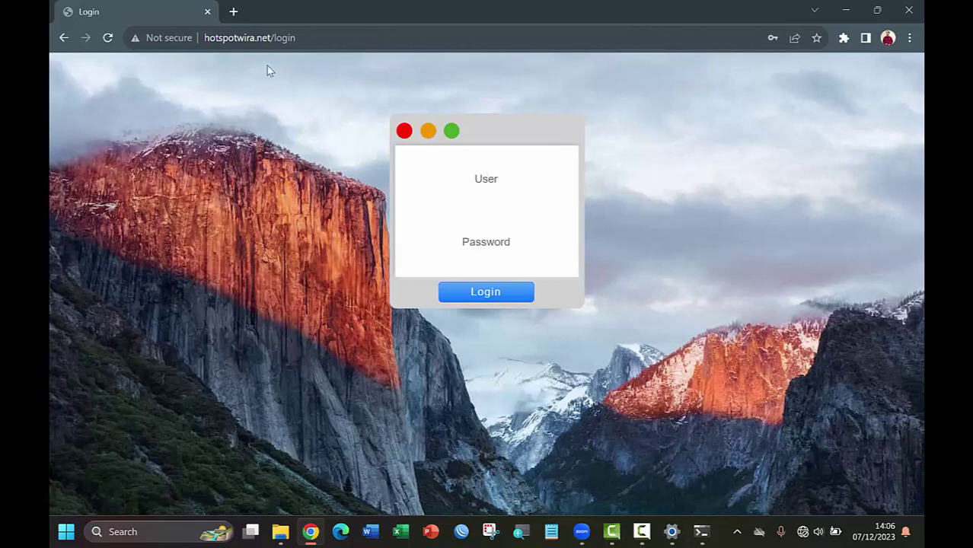
Log in with the employee username and its password, declining the password-save prompts
{"action": "left_click", "coordinate": [494, 178]}
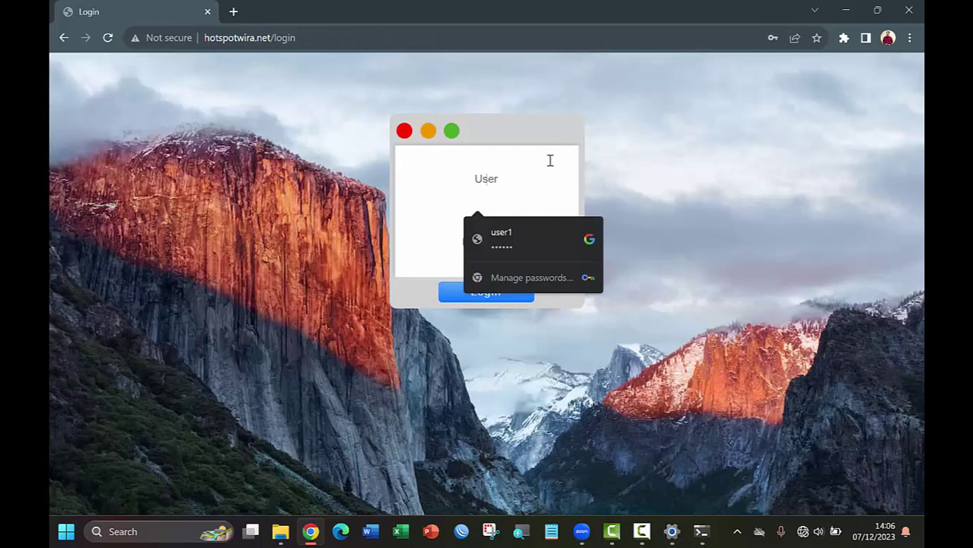
{"action": "type", "text": "pegawai"}
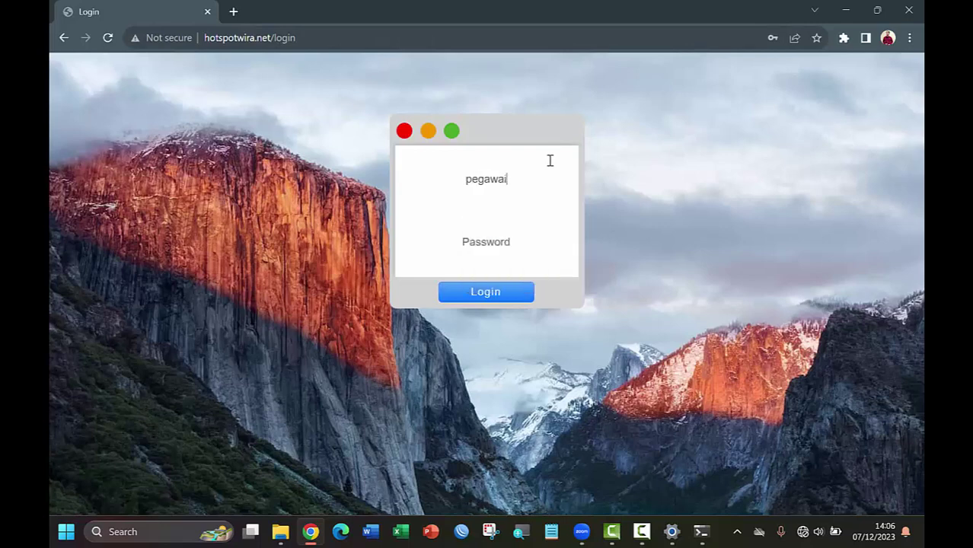
{"action": "type", "text": "01"}
{"action": "left_click", "coordinate": [485, 247]}
{"action": "type", "text": "123"}
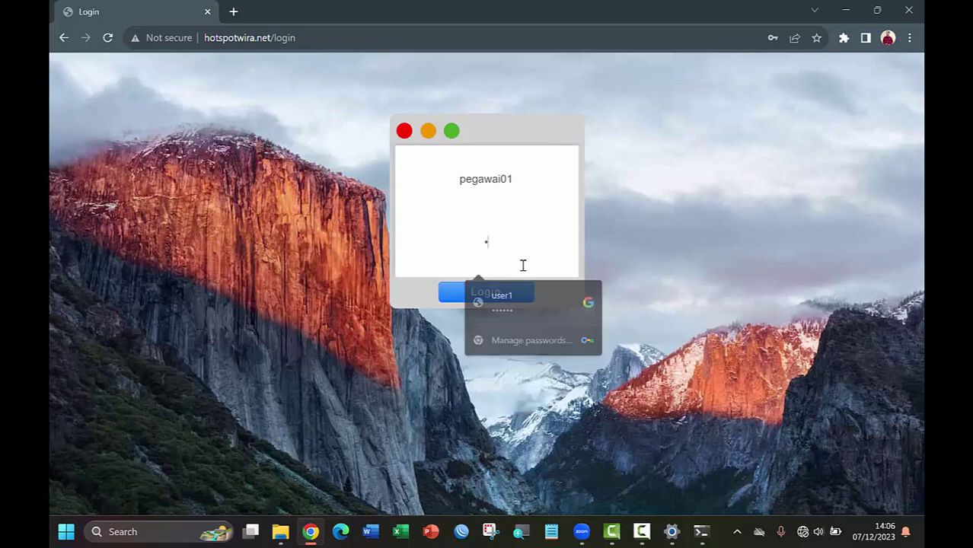
{"action": "type", "text": "456"}
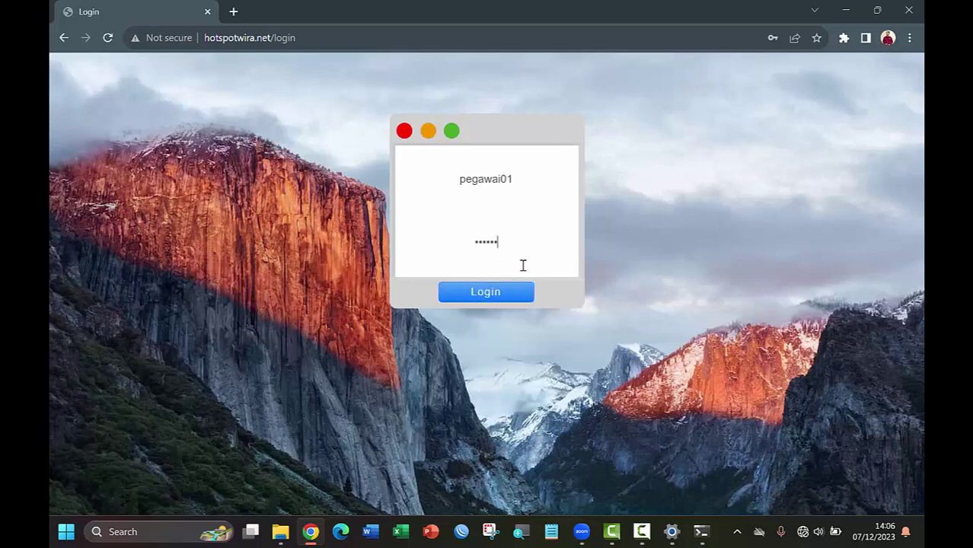
{"action": "left_click", "coordinate": [513, 297]}
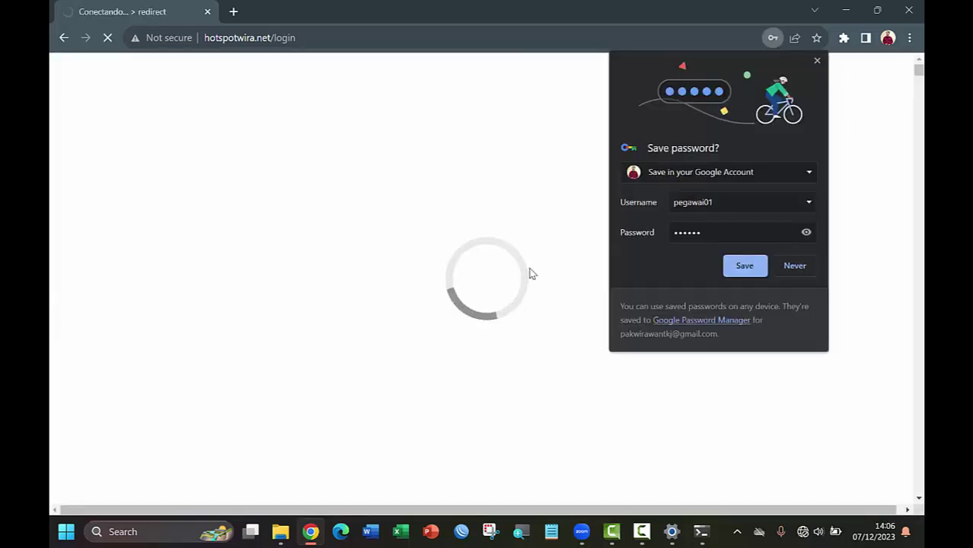
{"action": "left_click", "coordinate": [800, 266]}
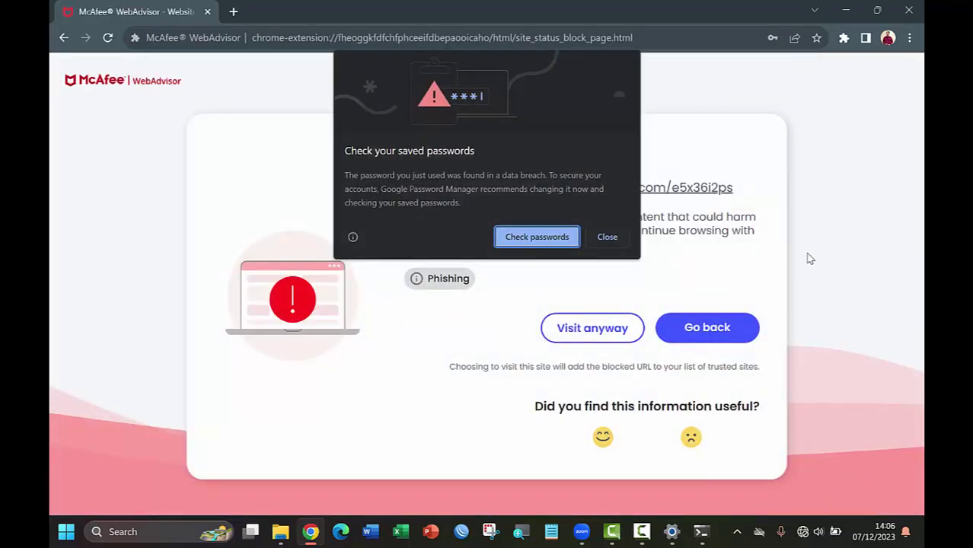
{"action": "left_click", "coordinate": [609, 239]}
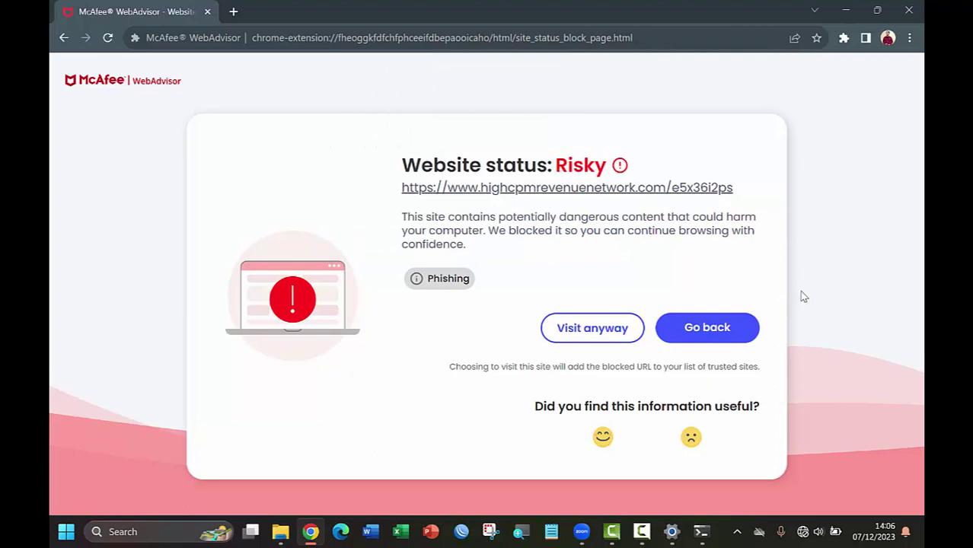
{"action": "left_click", "coordinate": [233, 11]}
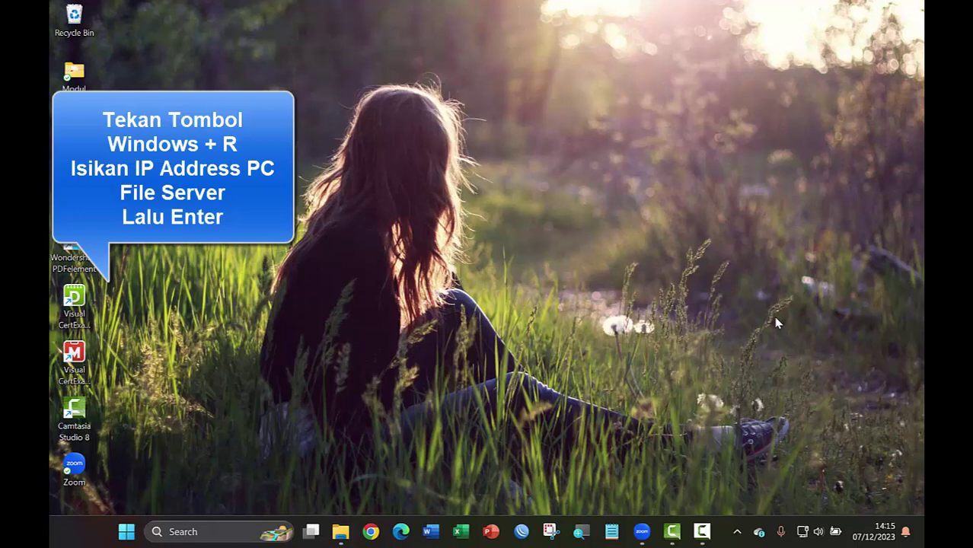
Open \\10.30.44.2 from Run to list jovian file sharing, Users and wIRAyOGIE
{"action": "key", "text": "super+r"}
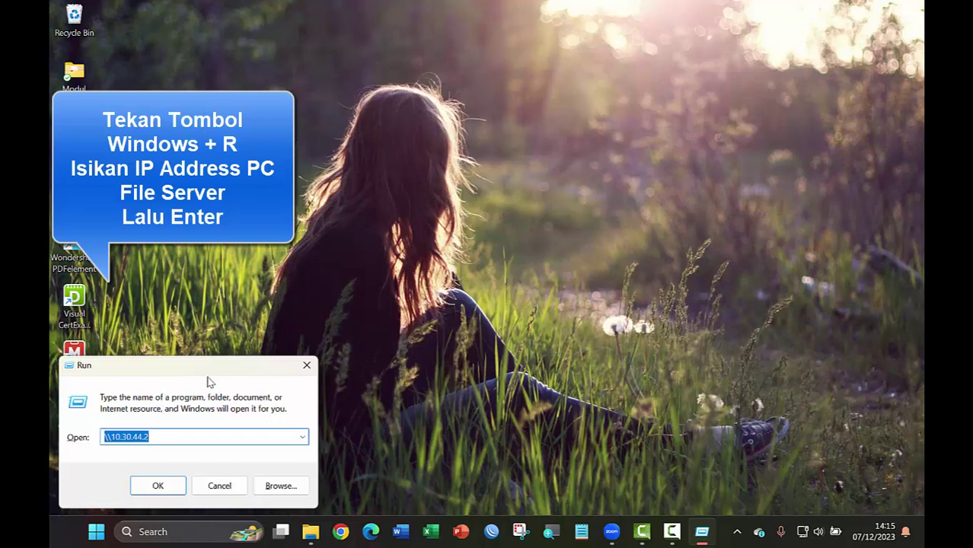
{"action": "left_click", "coordinate": [176, 439]}
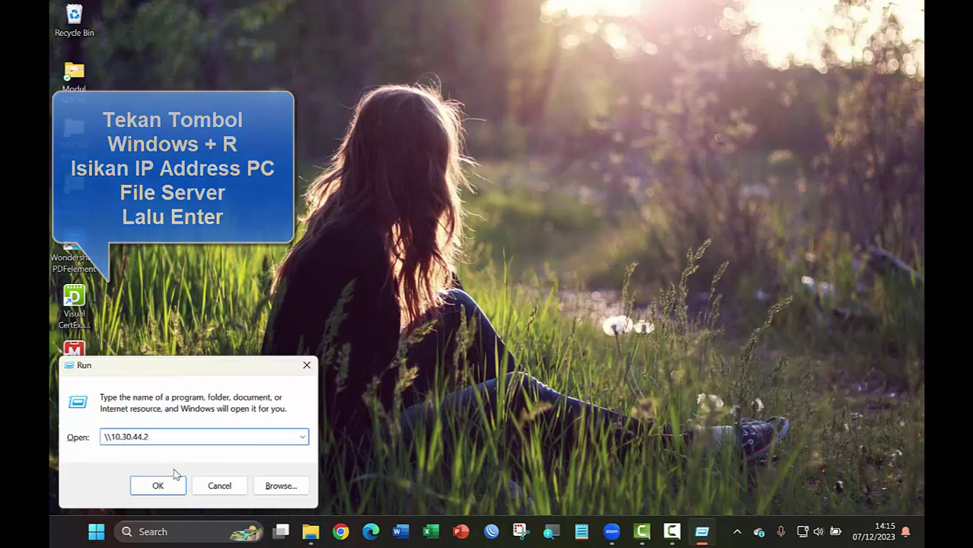
{"action": "left_click", "coordinate": [157, 487]}
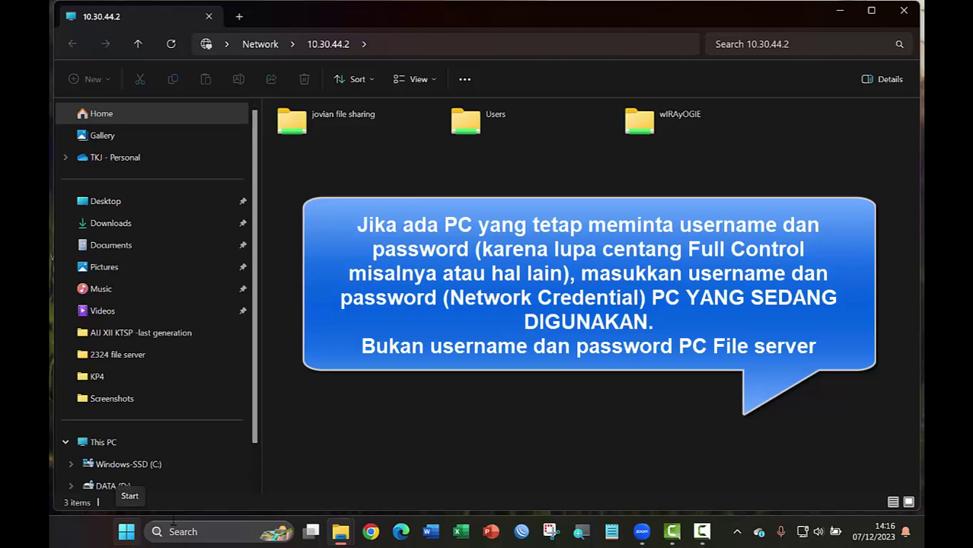
{"action": "left_click", "coordinate": [128, 533]}
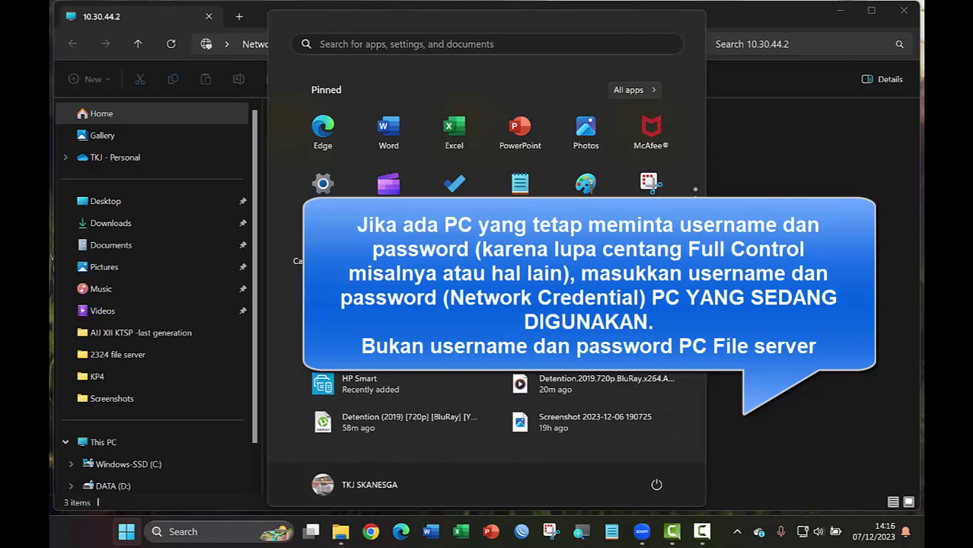
{"action": "key", "text": "Escape"}
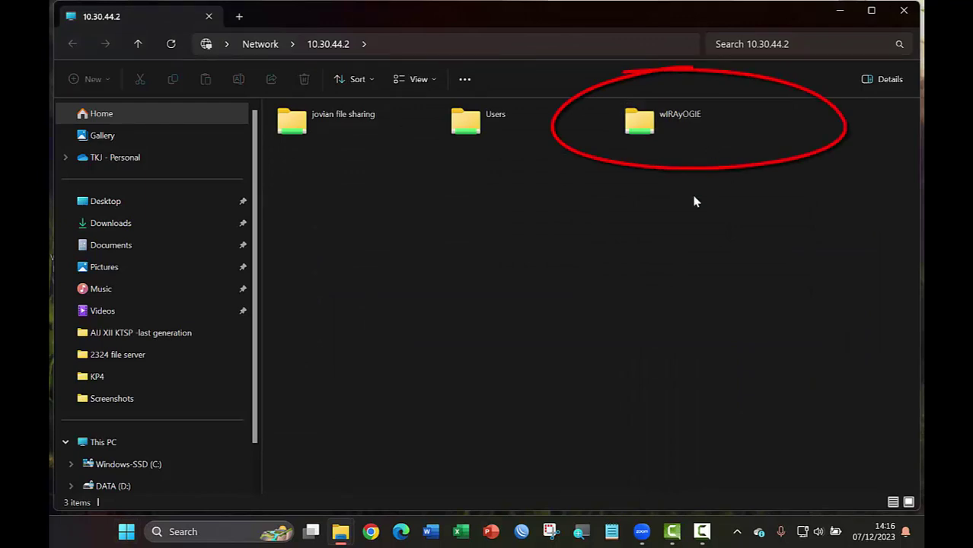
Inside wIRAyOGIE, create a text document named 'Ini dibuat melalui pc client pegawai'
{"action": "double_click", "coordinate": [694, 128]}
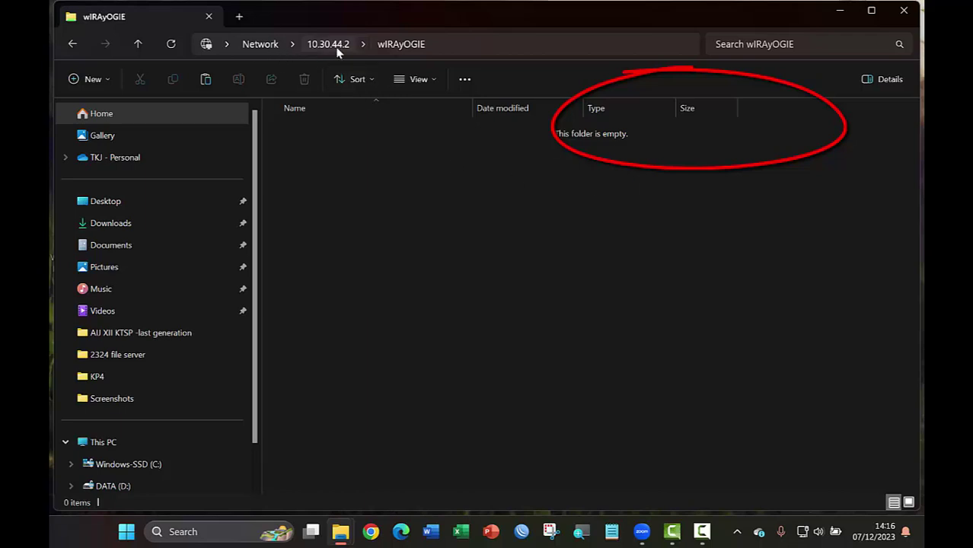
{"action": "right_click", "coordinate": [389, 192]}
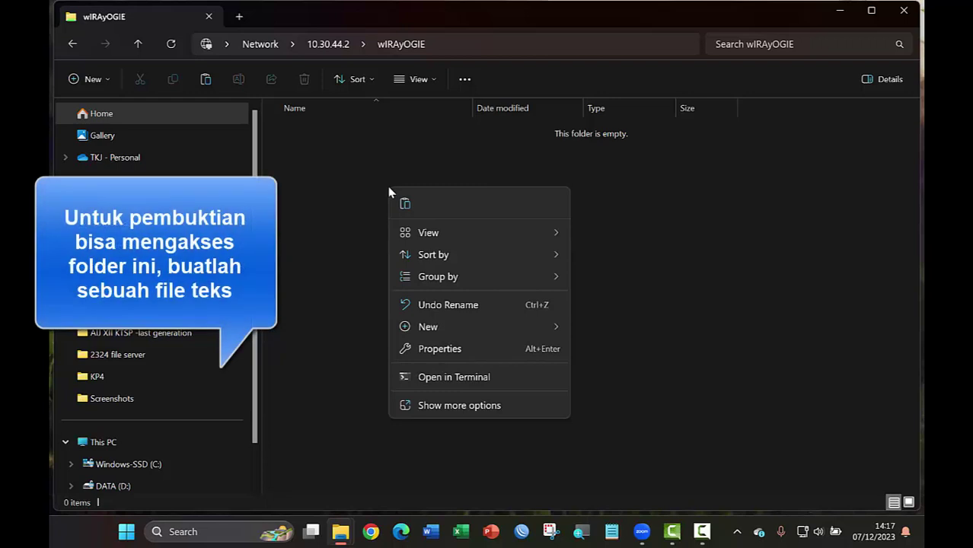
{"action": "mouse_move", "coordinate": [537, 336]}
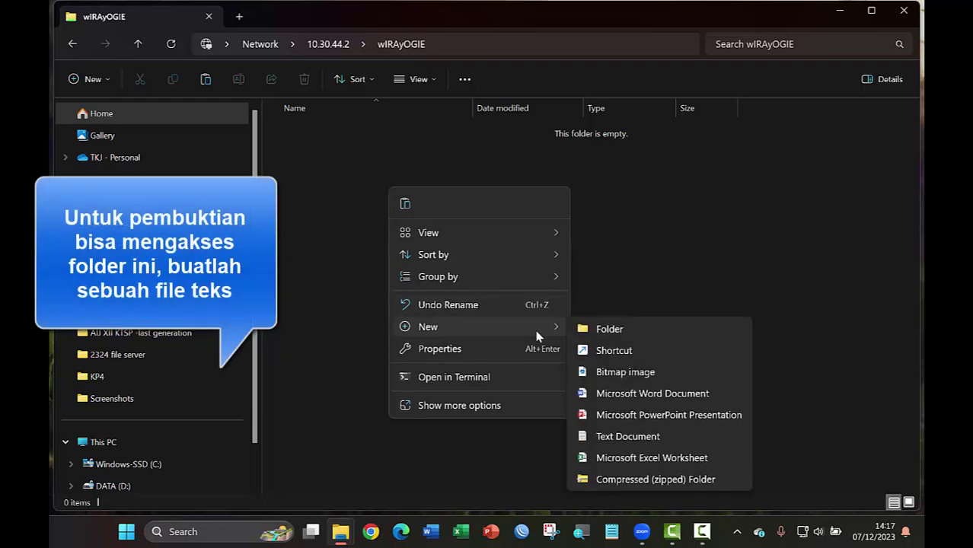
{"action": "left_click", "coordinate": [613, 437]}
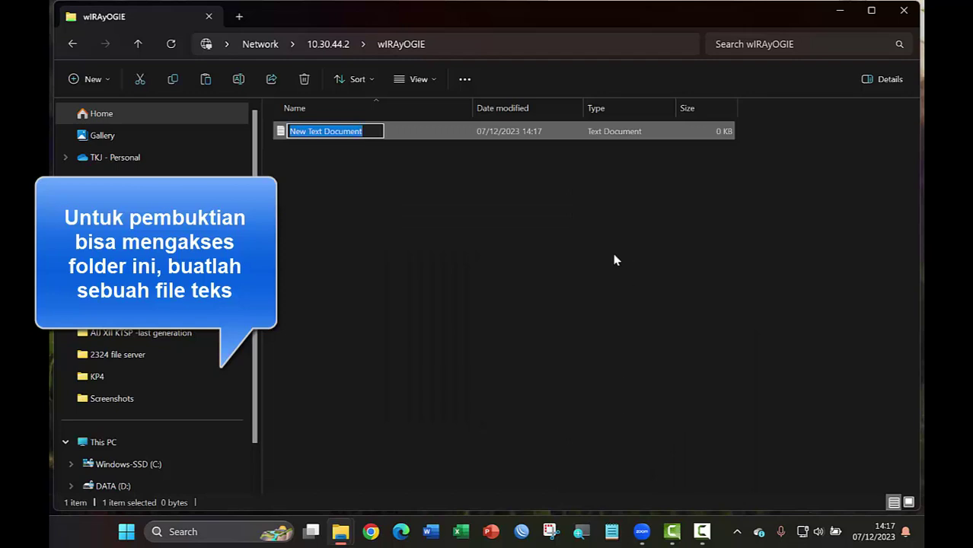
{"action": "type", "text": "Ini dibuat"}
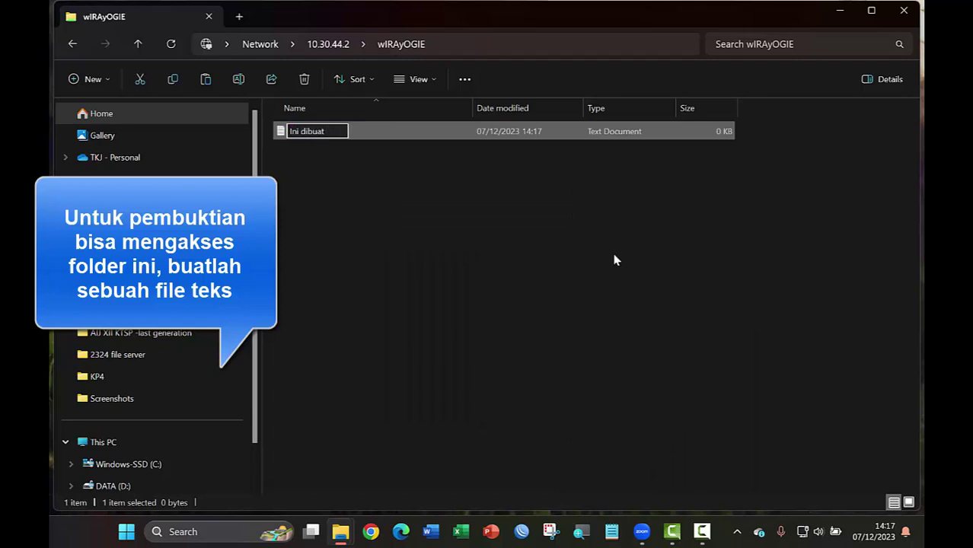
{"action": "type", "text": " melalui pc clie"}
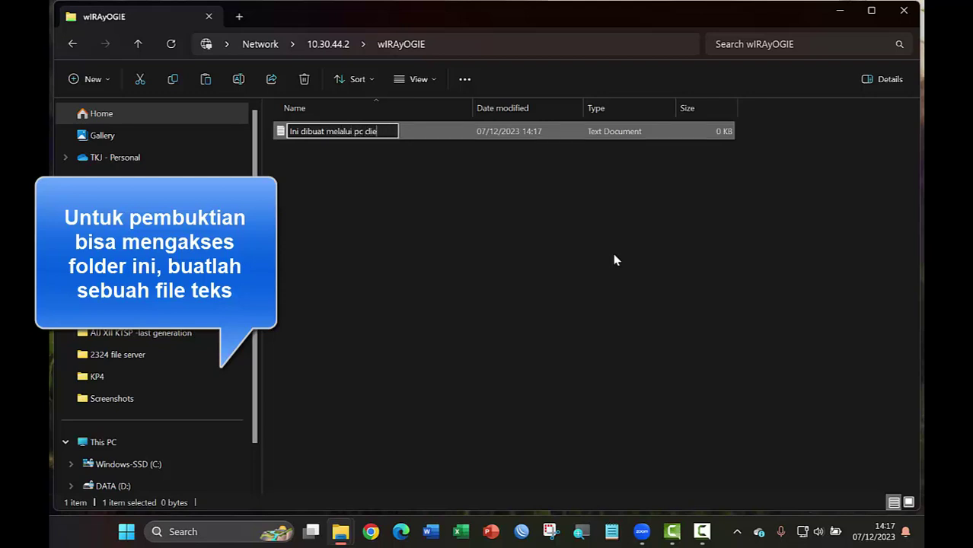
{"action": "type", "text": "nt pegawai"}
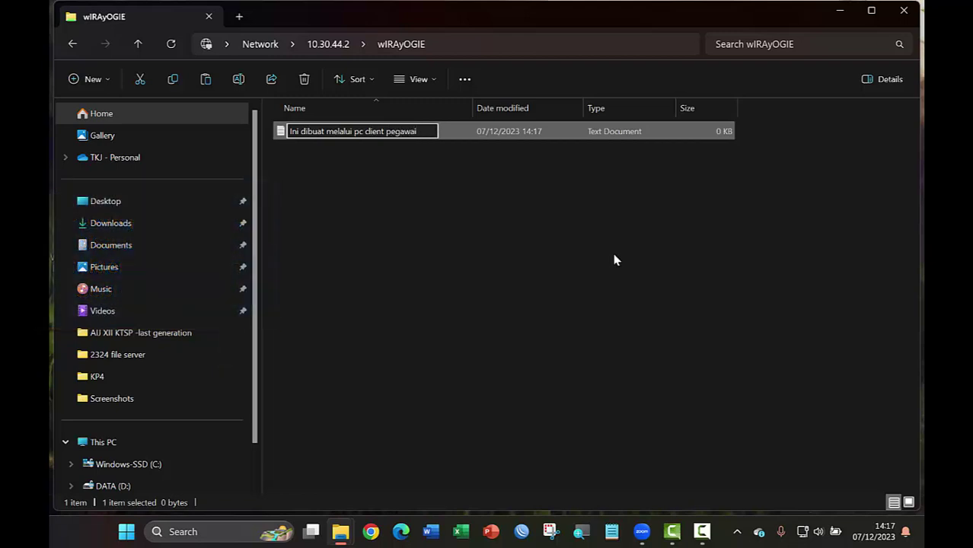
{"action": "key", "text": "Return"}
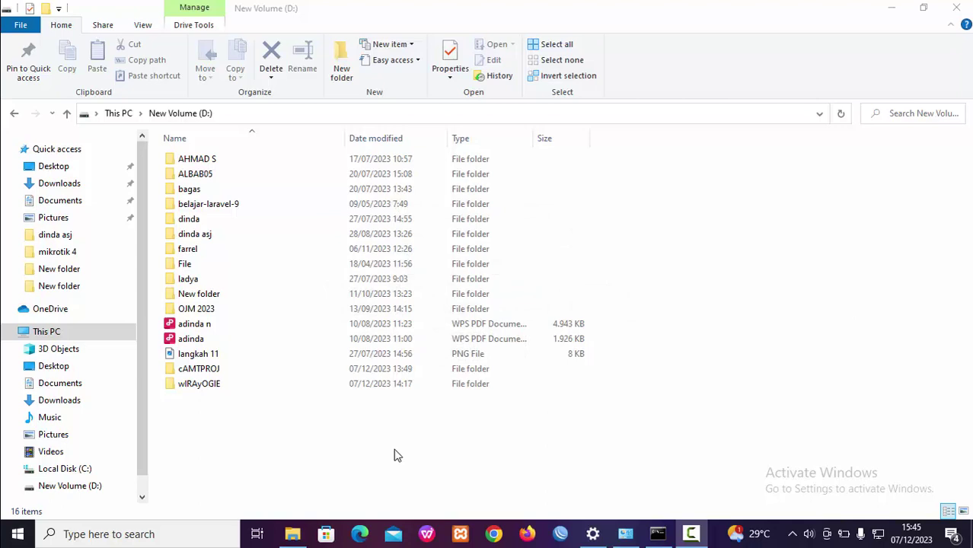
Open wIRAyOGIE on the server's D: drive to find 'Ini dibuat melalui pc client pegawai'
{"action": "double_click", "coordinate": [199, 384]}
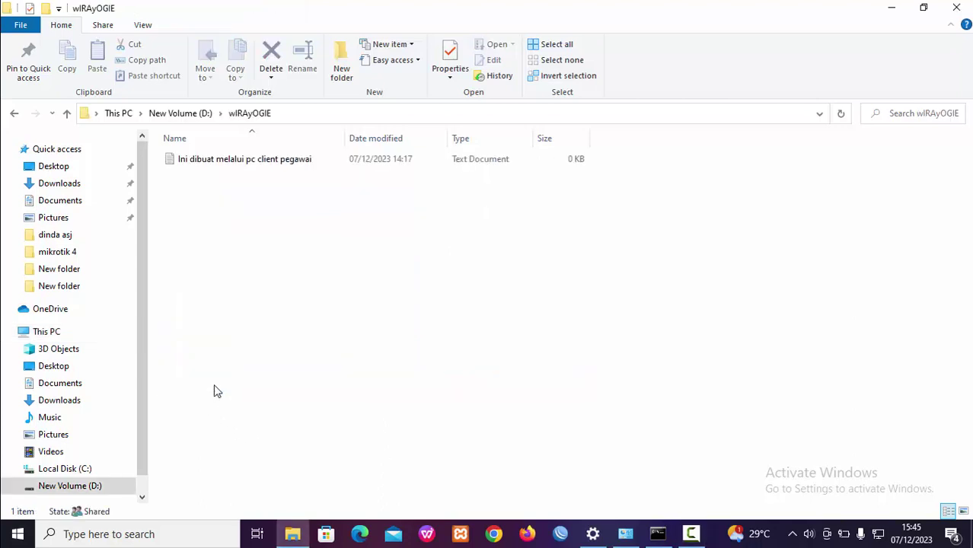